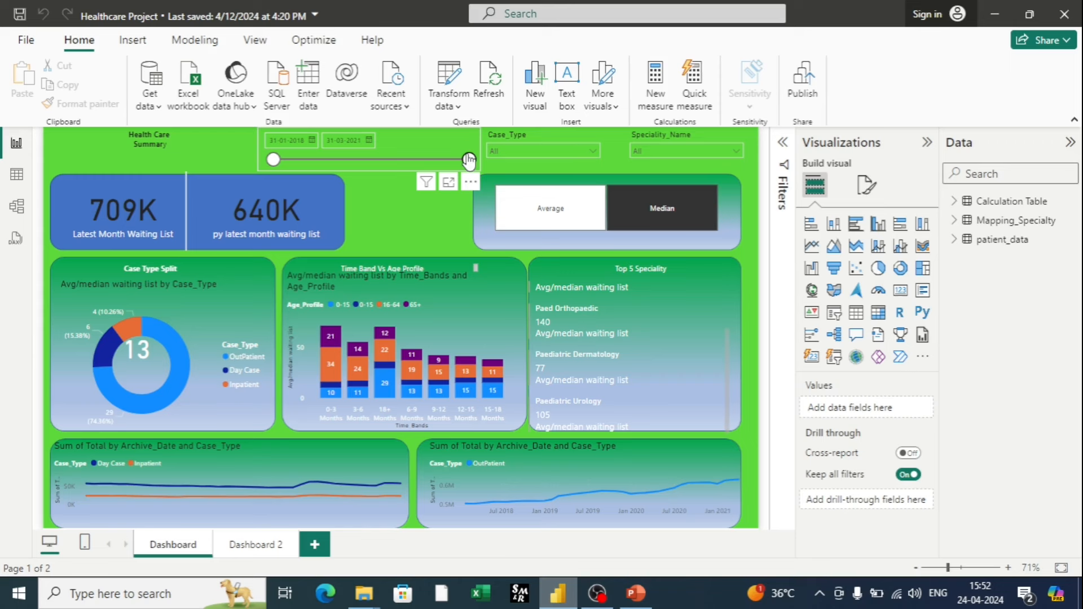
Shorten the date slicer to end on 24-05-2018 and append +0 to the py latest month waiting list measure.
{"action": "left_click_drag", "start_coordinate": [469, 160], "coordinate": [293, 161]}
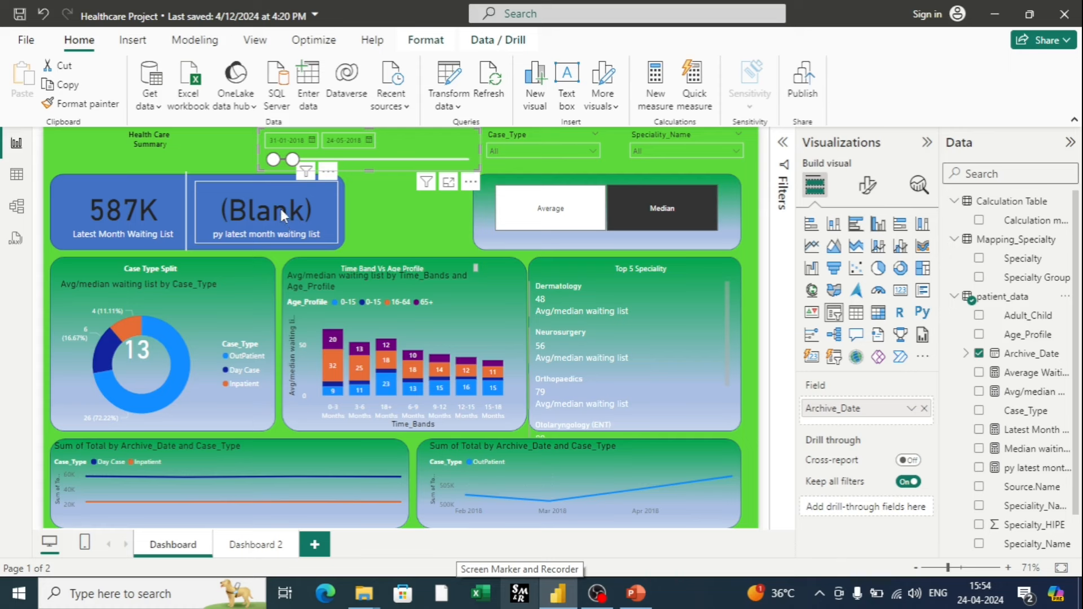
{"action": "left_click", "coordinate": [1014, 474]}
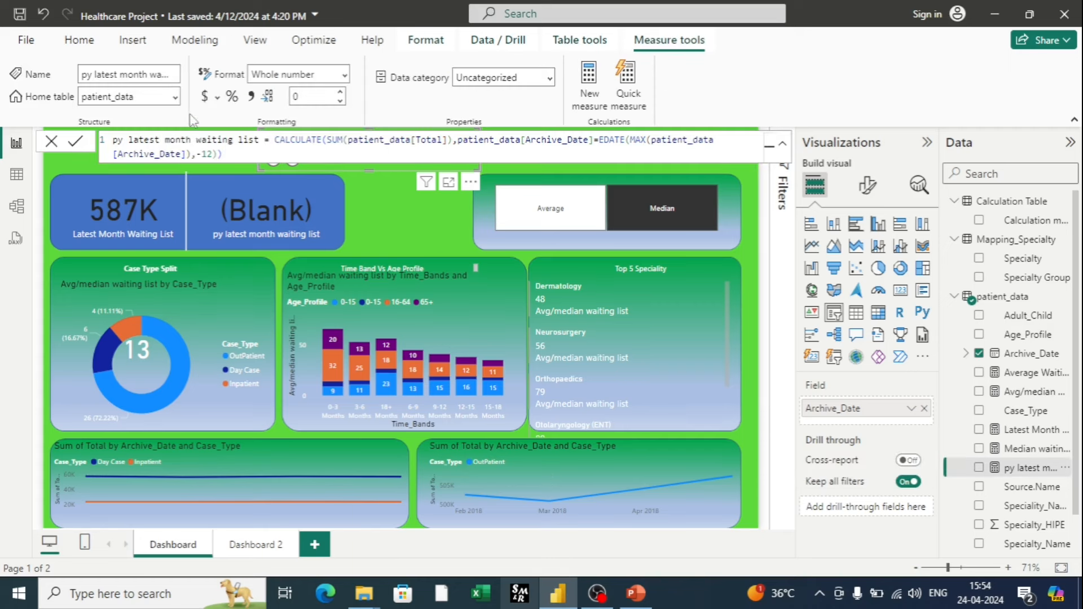
{"action": "left_click", "coordinate": [237, 153]}
{"action": "type", "text": "+0"}
{"action": "key", "text": "Return"}
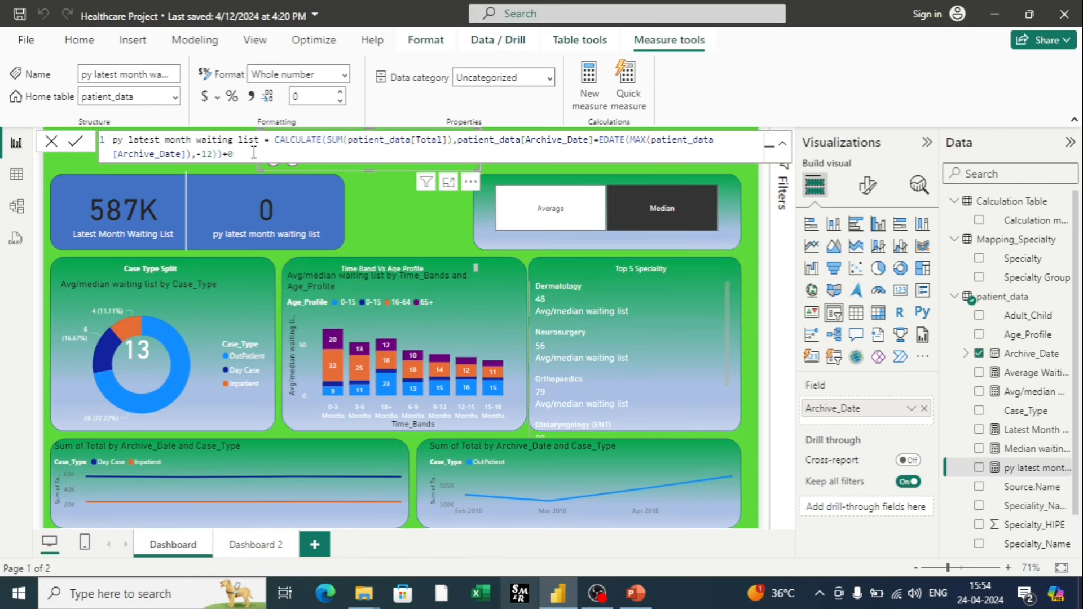
Append +0 to the formula of the Latest Month Waiting List measure.
{"action": "left_click_drag", "start_coordinate": [277, 215], "coordinate": [151, 195]}
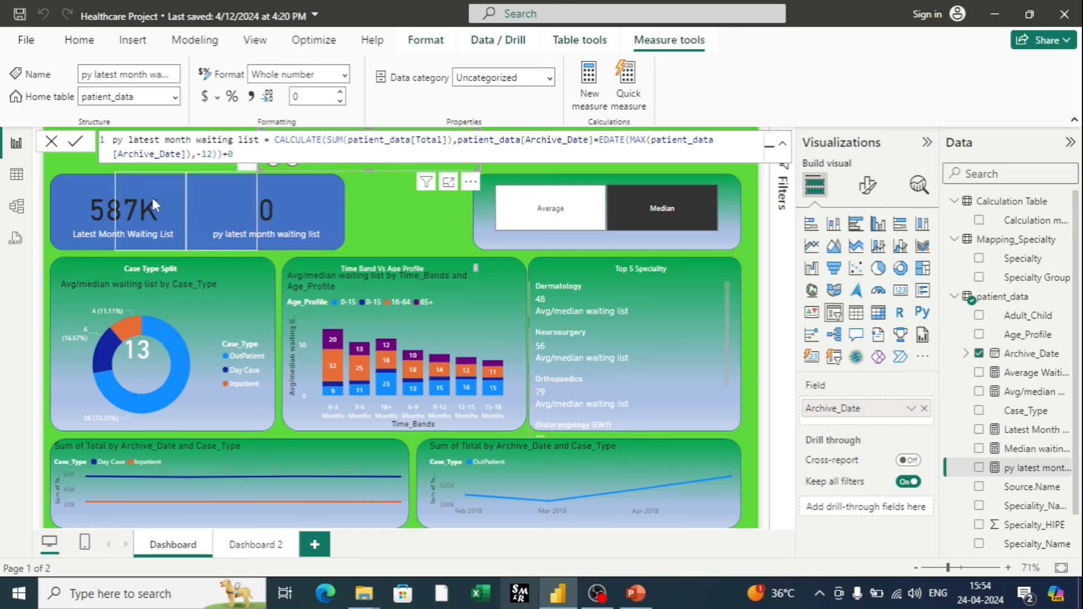
{"action": "left_click", "coordinate": [112, 213]}
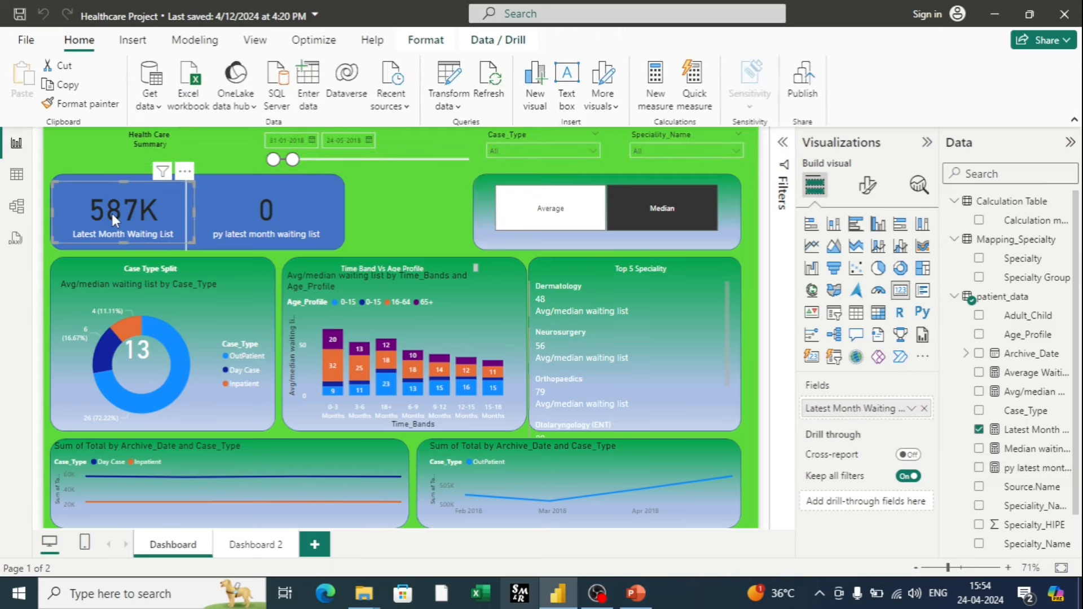
{"action": "left_click", "coordinate": [1032, 435]}
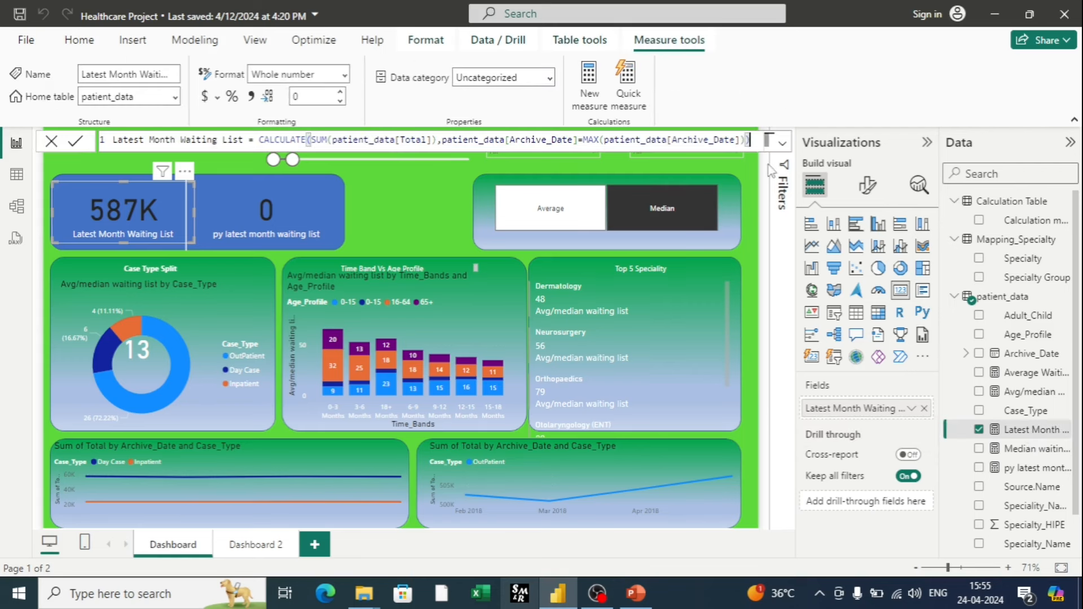
{"action": "type", "text": "+0"}
{"action": "key", "text": "Return"}
Check the waiting list cards with the date range ending 28-07-2018 and 27-04-2018, and restore the end date to 31-03-2021.
{"action": "left_click_drag", "start_coordinate": [293, 161], "coordinate": [473, 167]}
{"action": "left_click", "coordinate": [472, 169]}
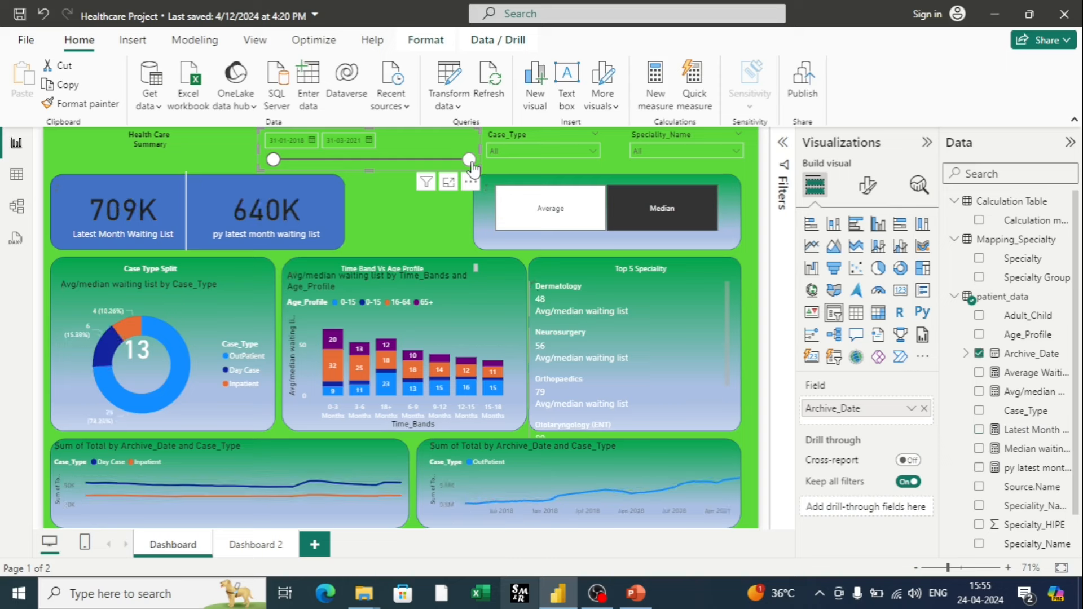
{"action": "left_click_drag", "start_coordinate": [471, 165], "coordinate": [304, 159]}
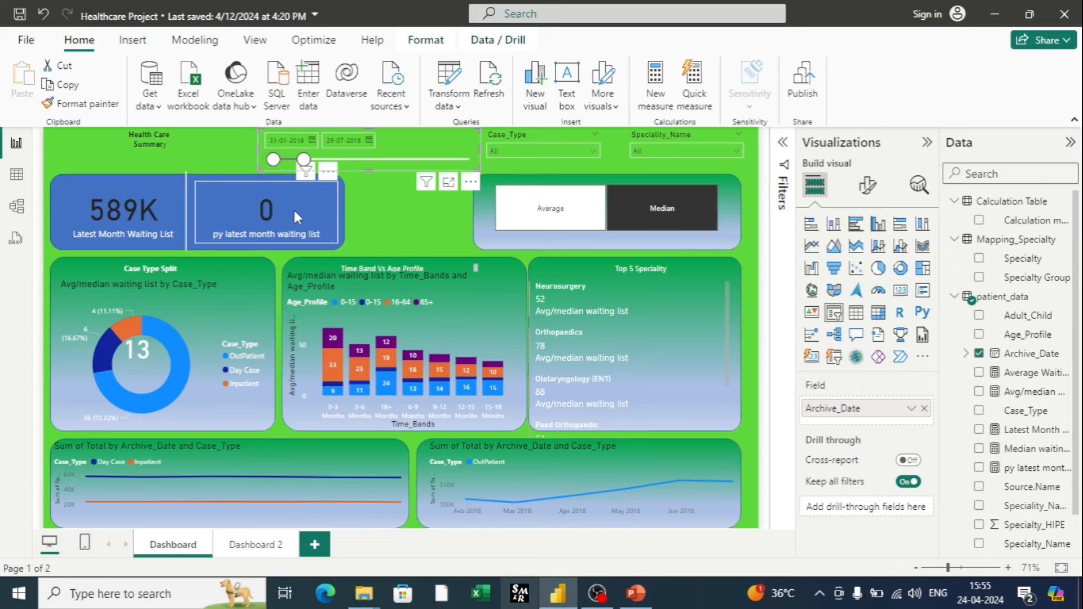
{"action": "left_click_drag", "start_coordinate": [303, 160], "coordinate": [288, 161]}
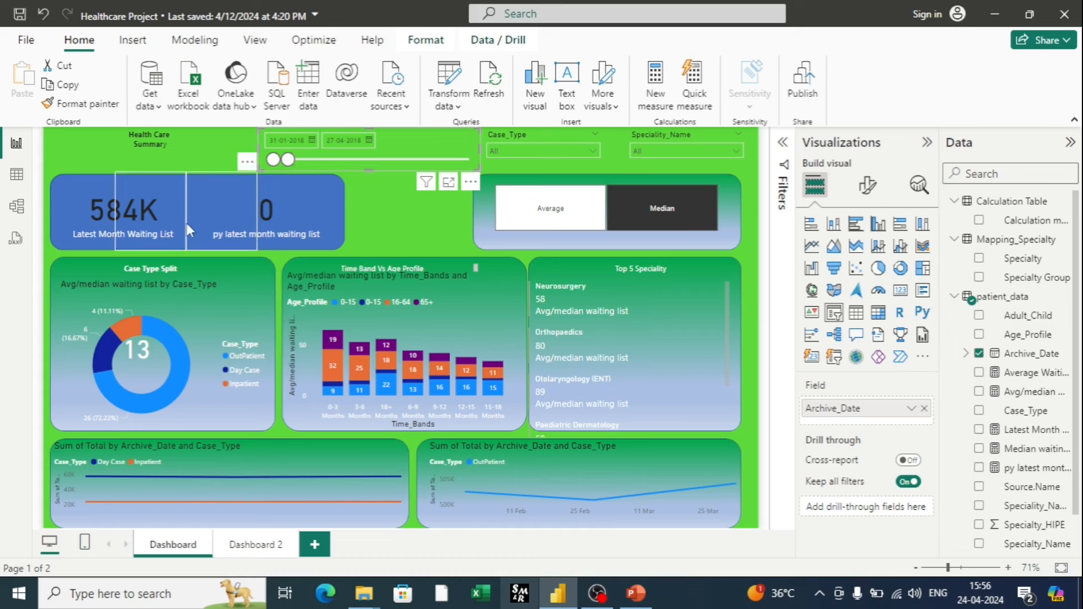
{"action": "left_click_drag", "start_coordinate": [288, 160], "coordinate": [506, 175]}
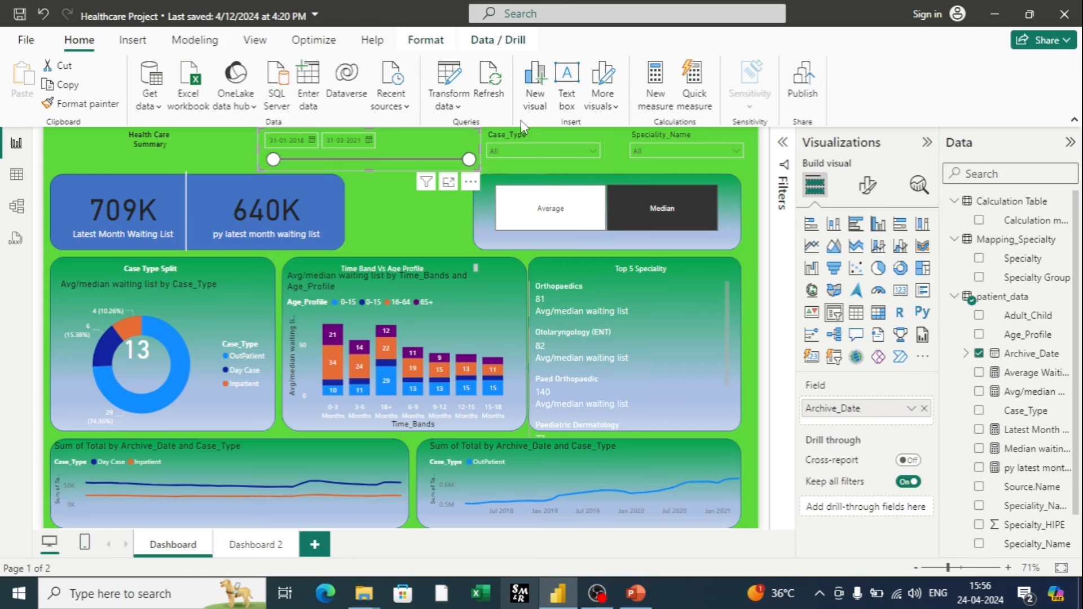
Filter Case_Type to Day Case and edit the slicer's interactions so it no longer filters the two Archive_Date line charts.
{"action": "left_click", "coordinate": [591, 150]}
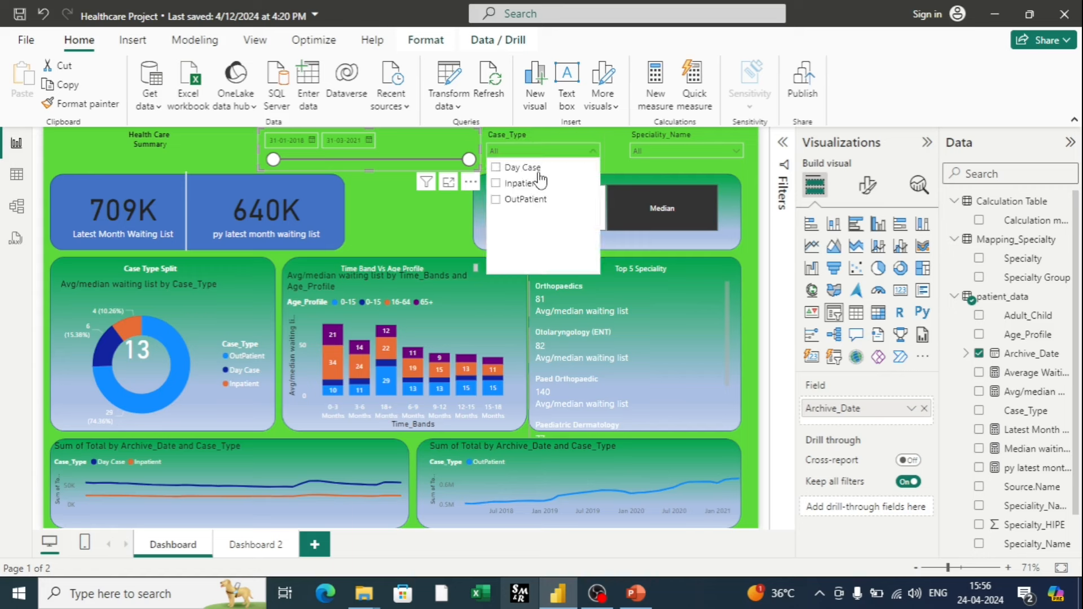
{"action": "left_click", "coordinate": [539, 171]}
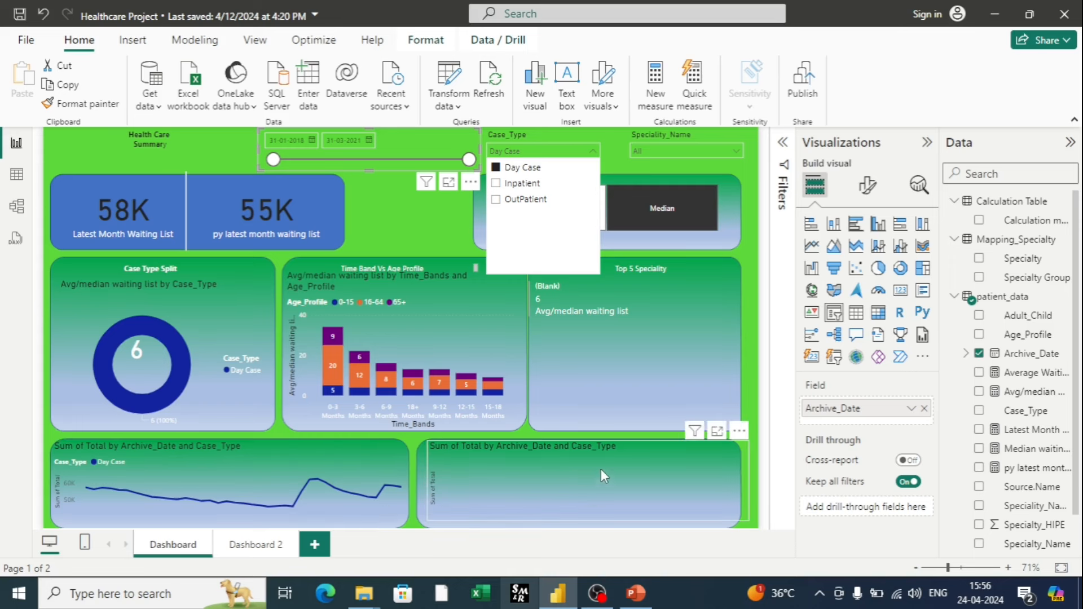
{"action": "left_click", "coordinate": [542, 132]}
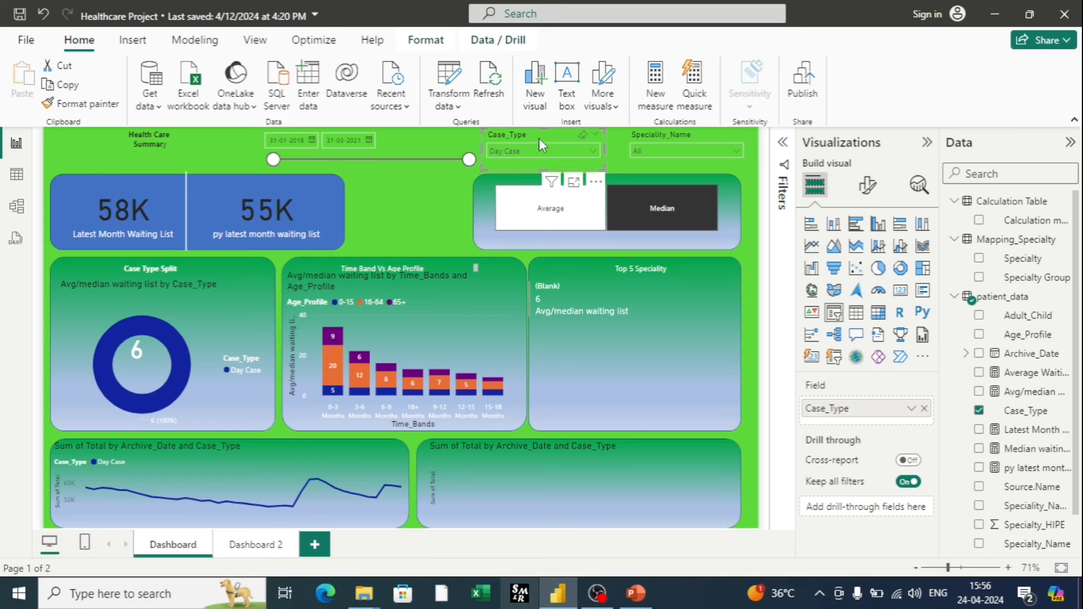
{"action": "left_click", "coordinate": [426, 41]}
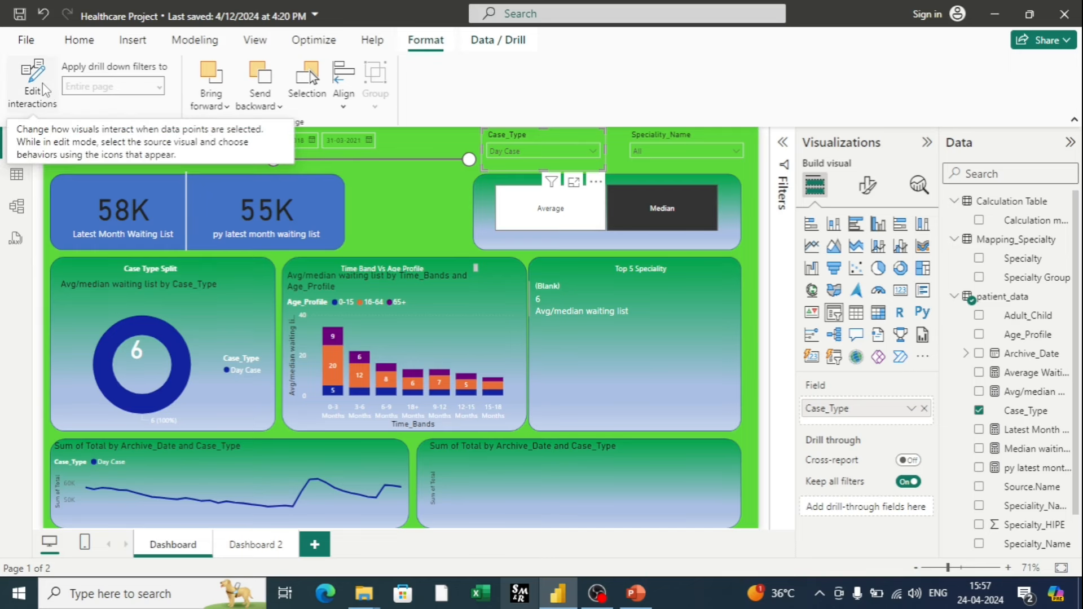
{"action": "left_click", "coordinate": [45, 91]}
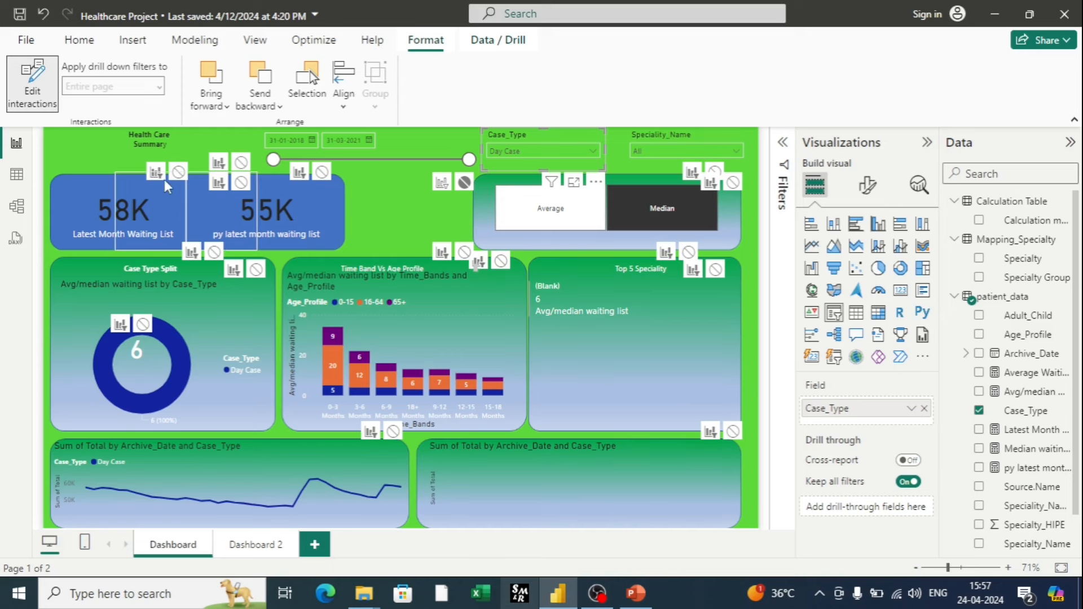
{"action": "left_click", "coordinate": [414, 268]}
{"action": "left_click", "coordinate": [372, 448]}
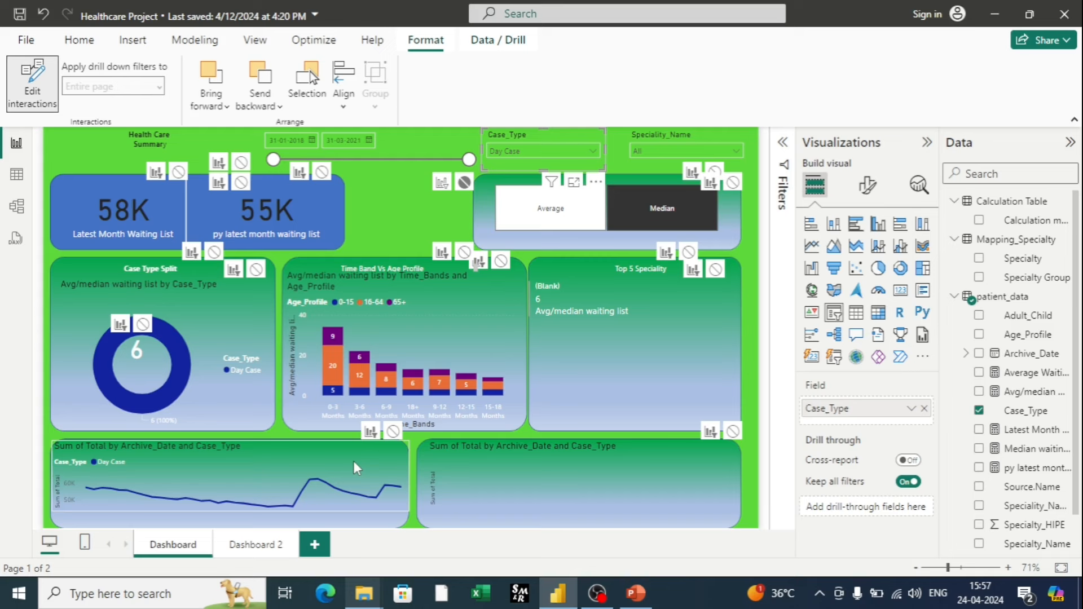
{"action": "left_click", "coordinate": [392, 433]}
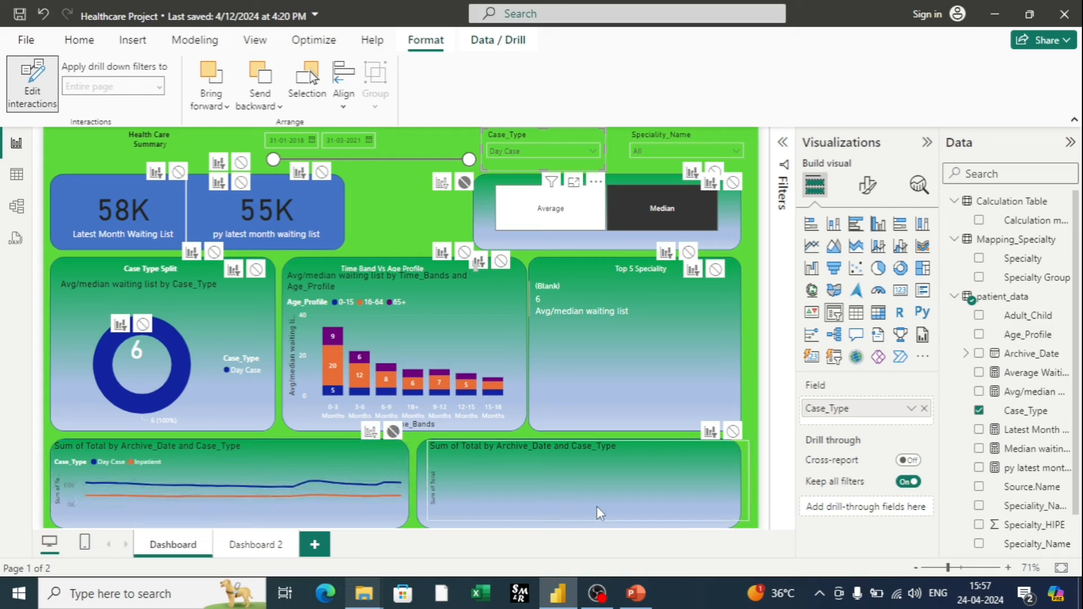
{"action": "left_click", "coordinate": [733, 432]}
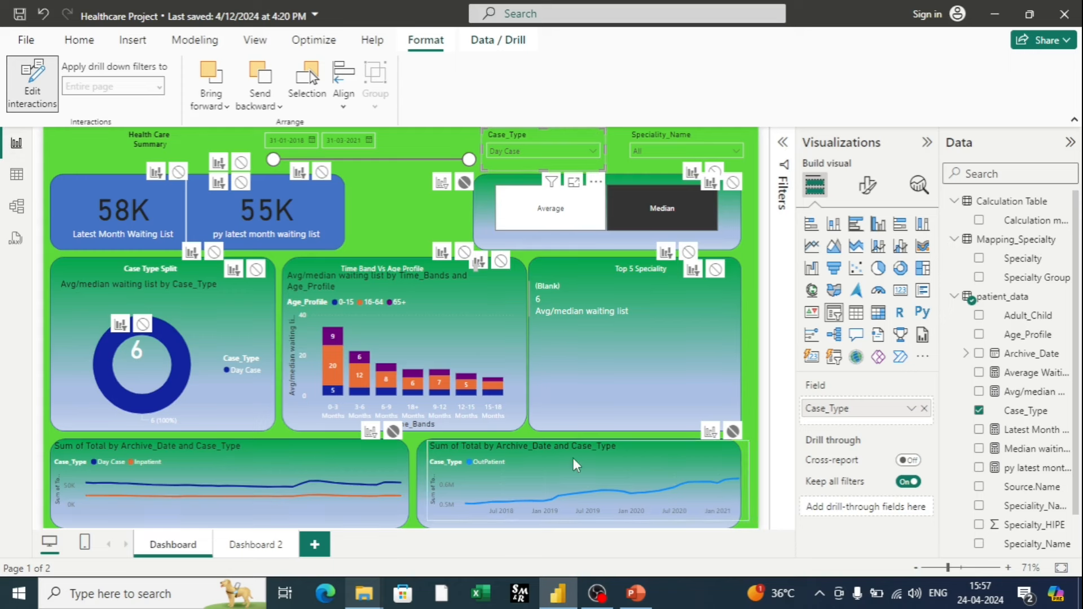
Check the dashboard visuals with the Case_Type slicer set to Inpatient and to OutPatient.
{"action": "left_click", "coordinate": [593, 153]}
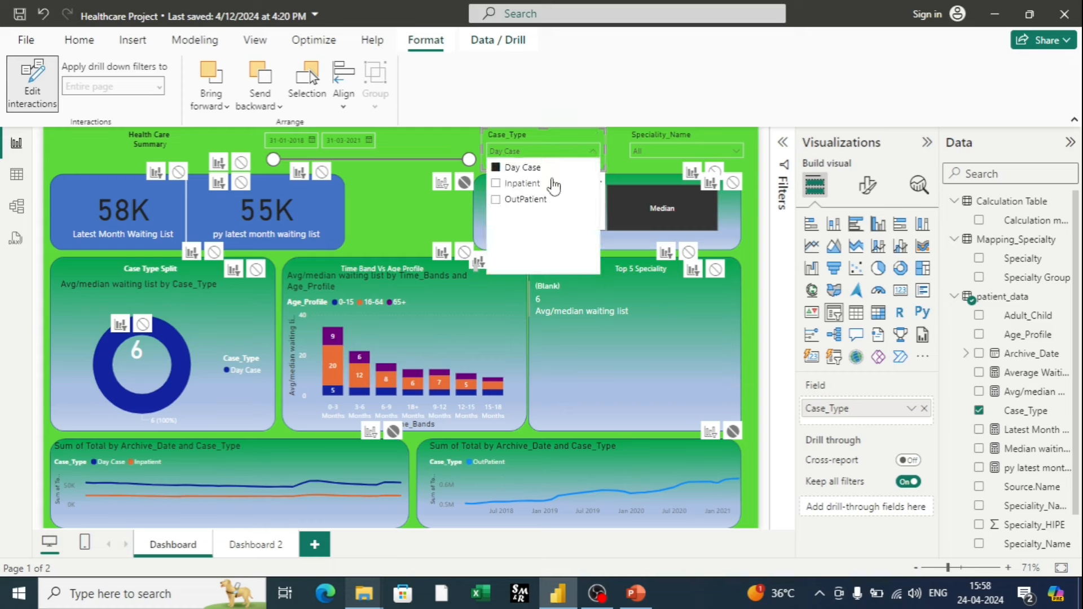
{"action": "left_click", "coordinate": [551, 185]}
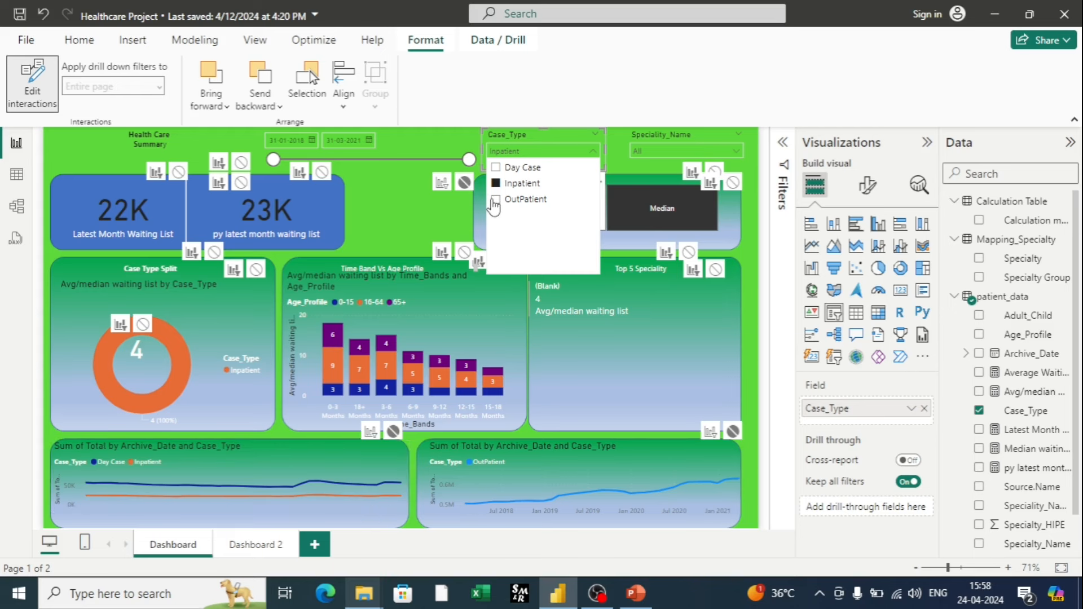
{"action": "left_click", "coordinate": [496, 201]}
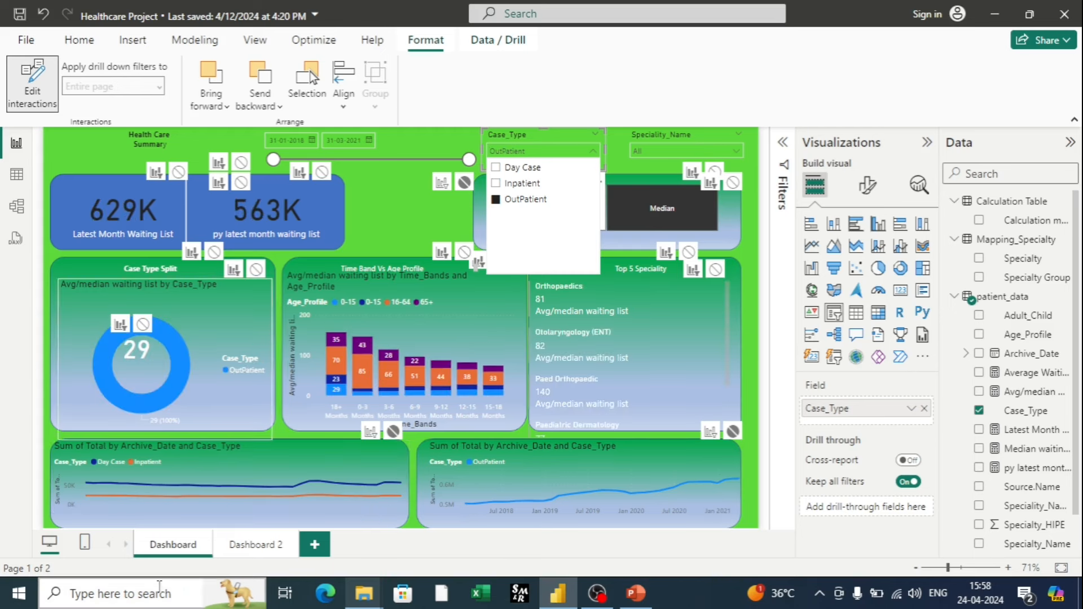
{"action": "mouse_move", "coordinate": [630, 495]}
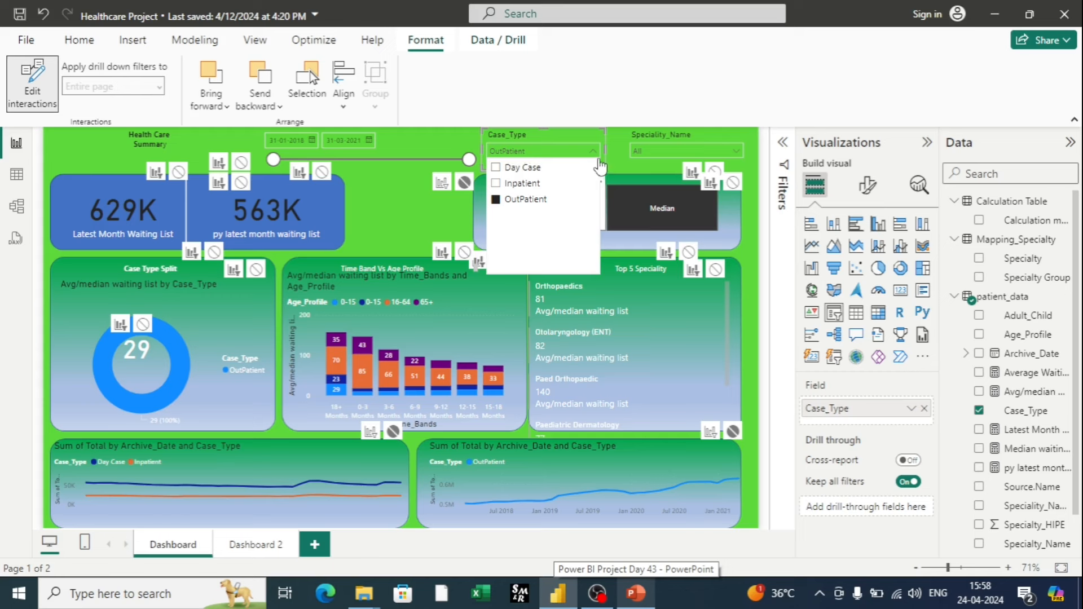
Filter Speciality_Name by Pain Relief, Paediatric ENT, Paediatric Neurosurgery and Paediatric Surgery in turn to check the Archive_Date line charts.
{"action": "left_click", "coordinate": [736, 153]}
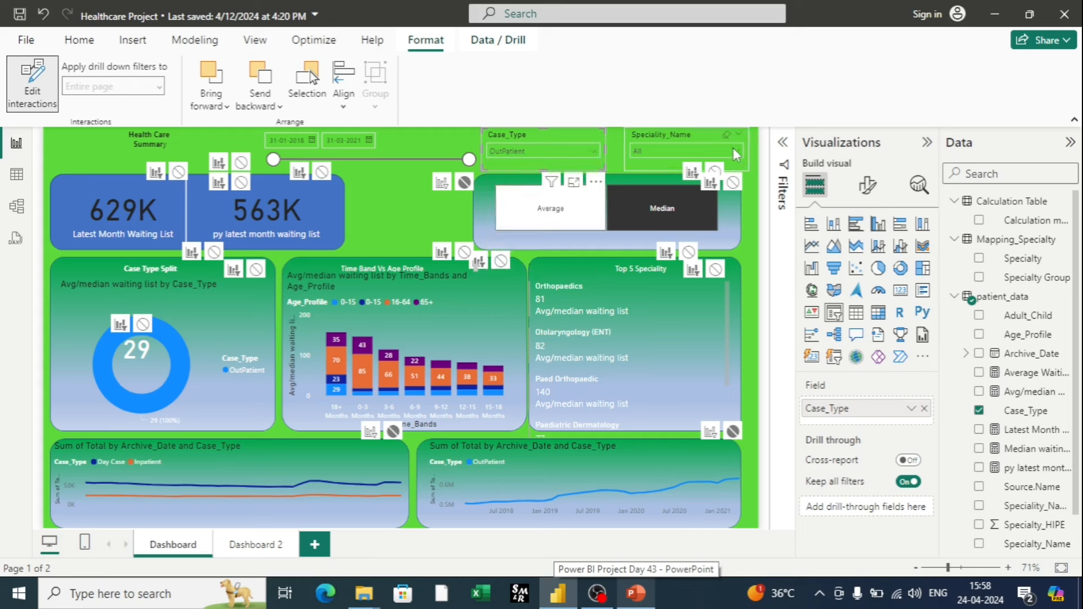
{"action": "left_click", "coordinate": [691, 169]}
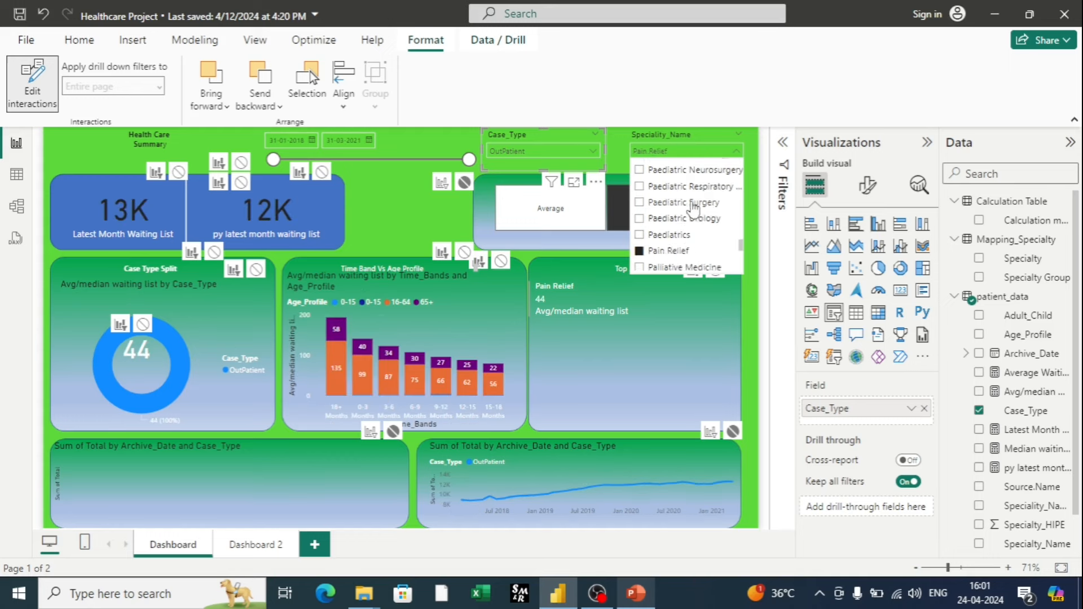
{"action": "scroll", "coordinate": [644, 186], "scroll_direction": "up", "scroll_amount": 3}
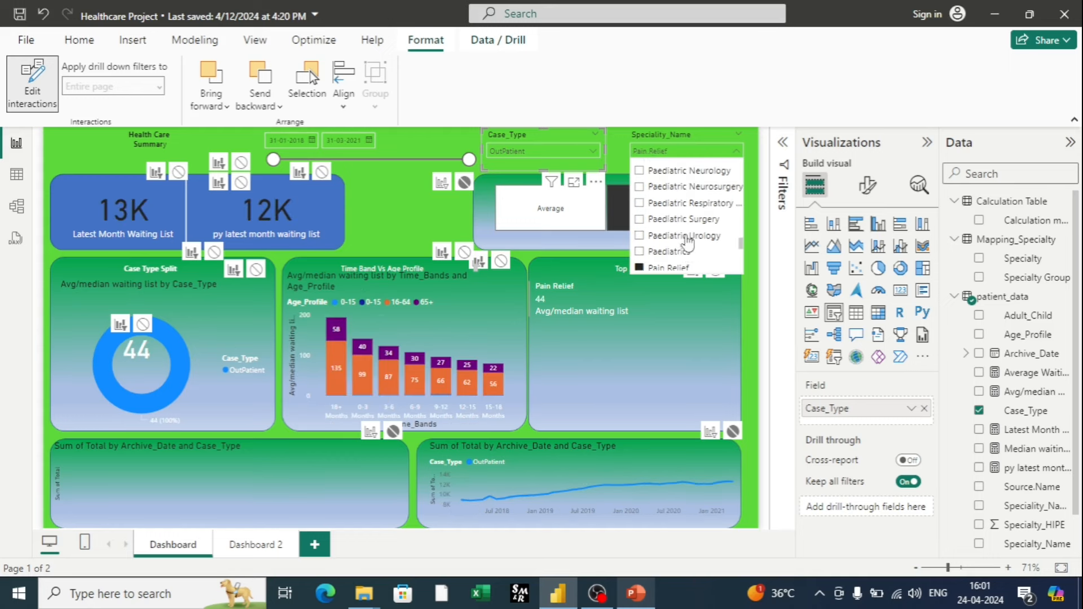
{"action": "left_click", "coordinate": [641, 175]}
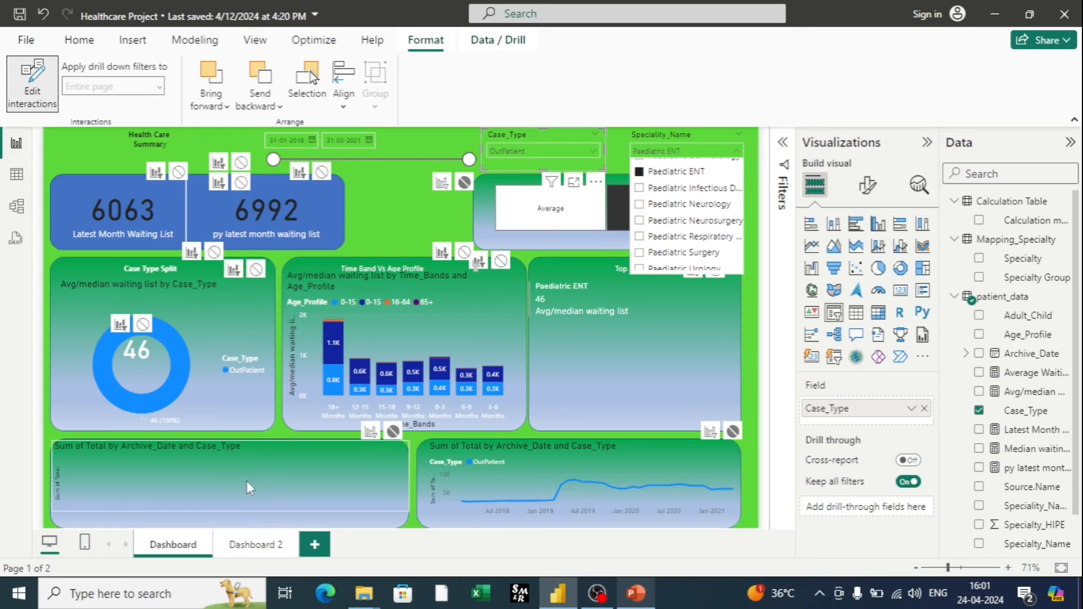
{"action": "left_click", "coordinate": [639, 221]}
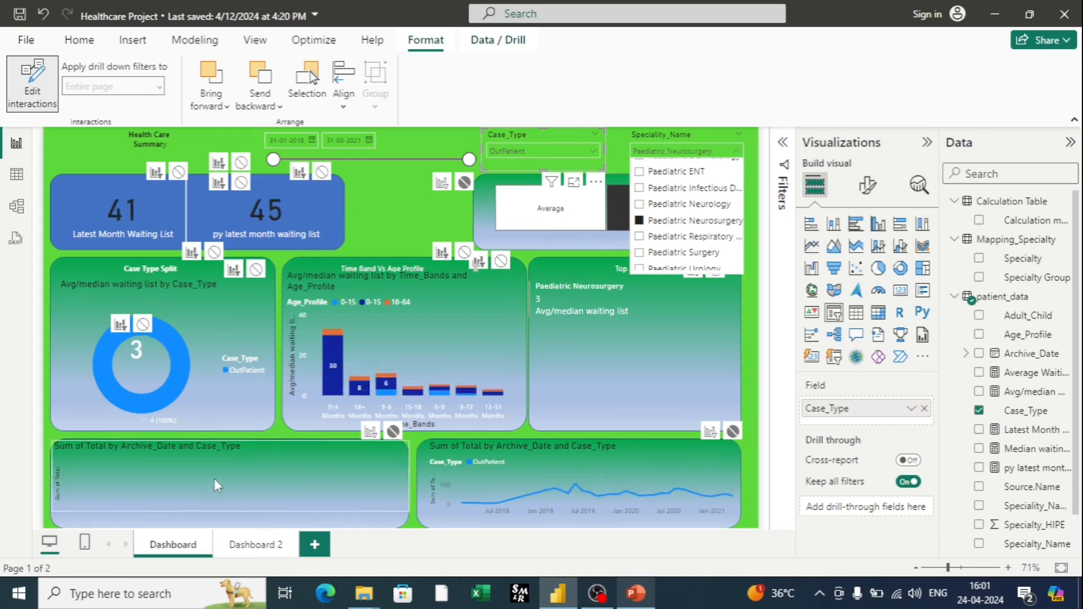
{"action": "scroll", "coordinate": [642, 235], "scroll_direction": "down", "scroll_amount": 1}
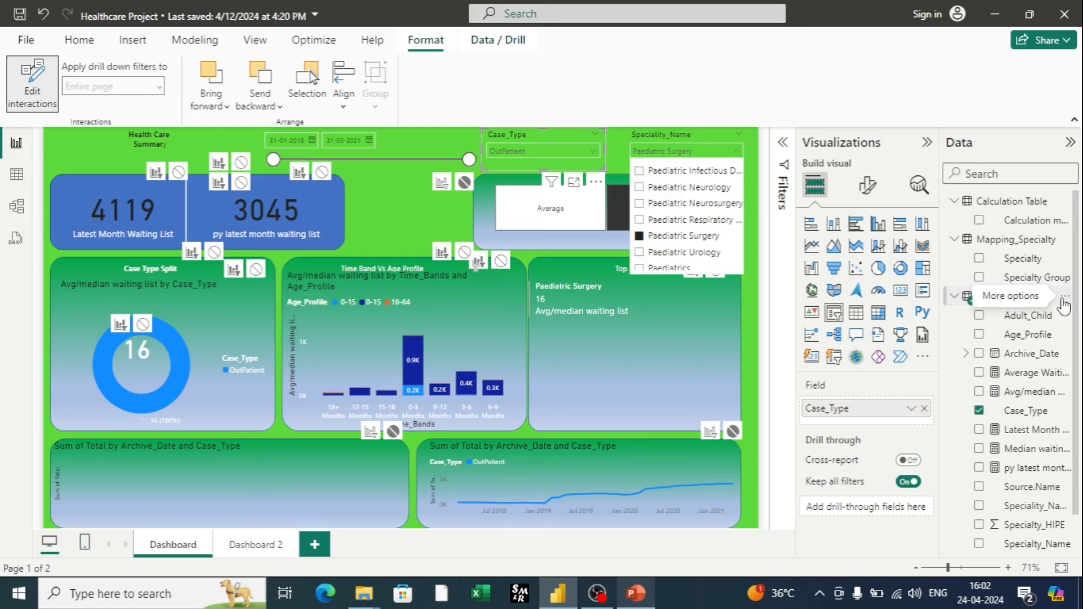
Create a measure named No Selection in patient_data, beginning its formula with CALCULATE(SUM(patient_data[Total].
{"action": "left_click", "coordinate": [1064, 306]}
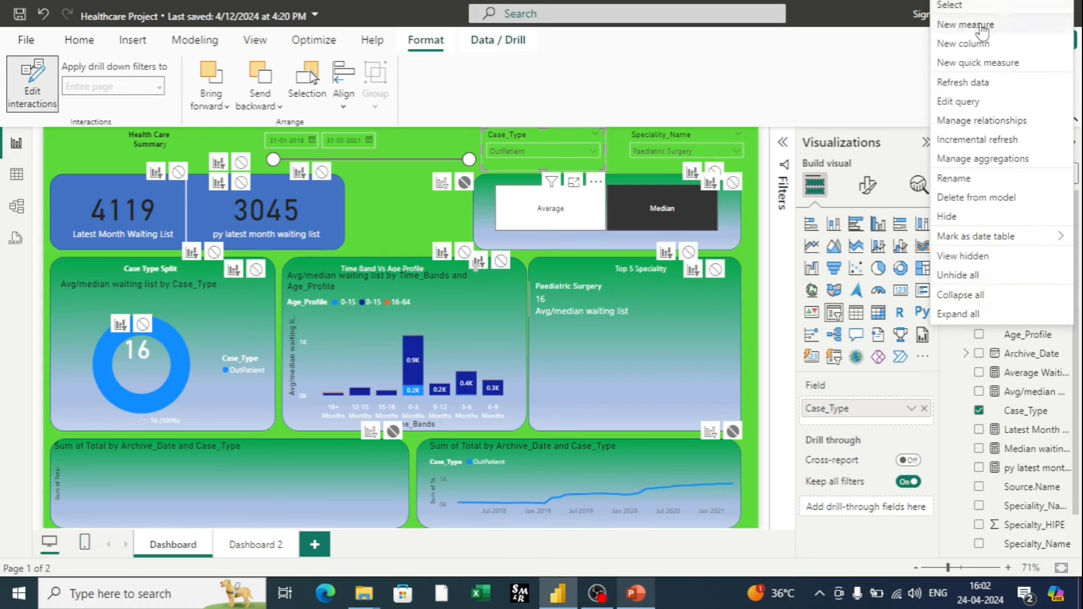
{"action": "left_click", "coordinate": [1063, 306]}
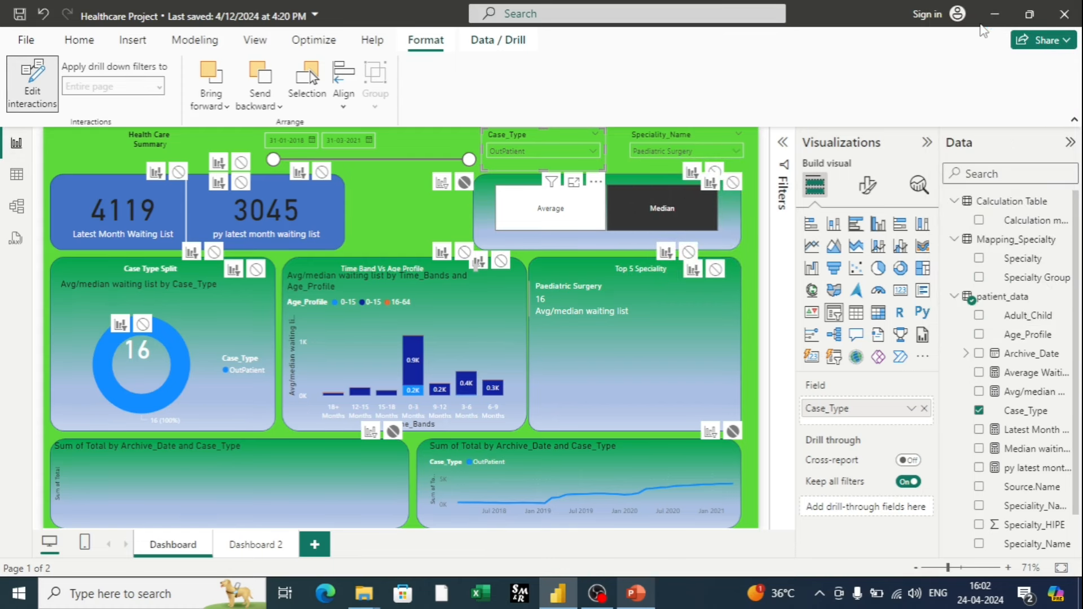
{"action": "type", "text": "No Selection "}
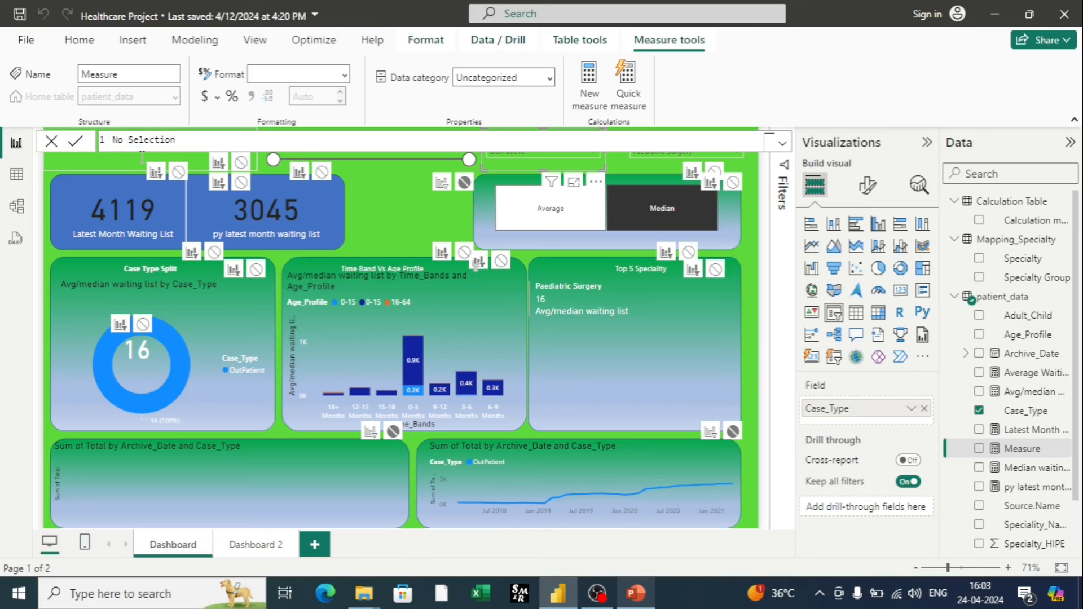
{"action": "type", "text": "= cal"}
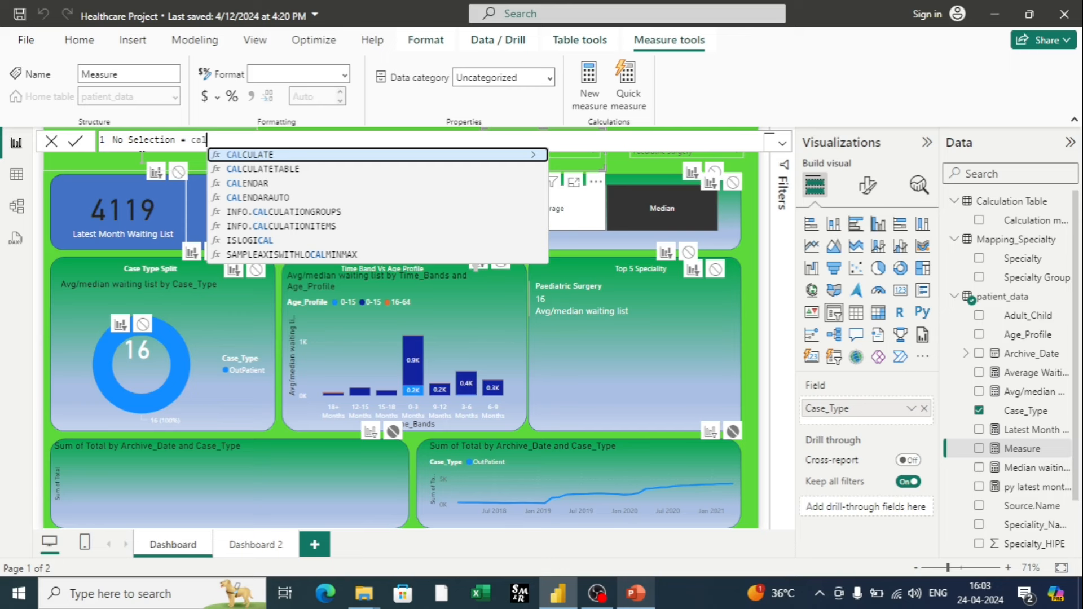
{"action": "left_click", "coordinate": [260, 155]}
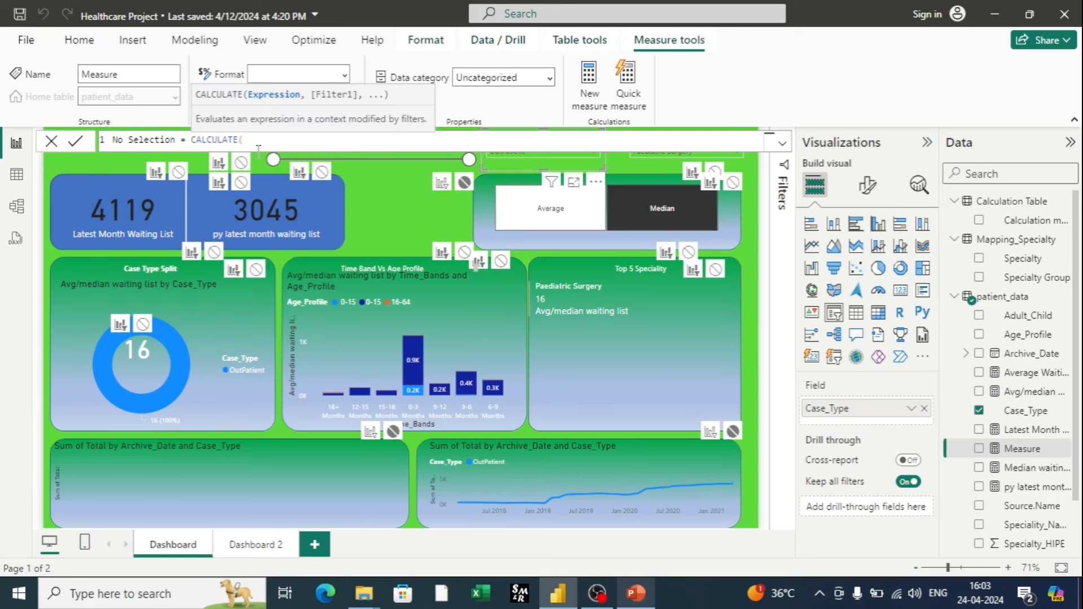
{"action": "type", "text": "sum"}
{"action": "left_click", "coordinate": [285, 155]}
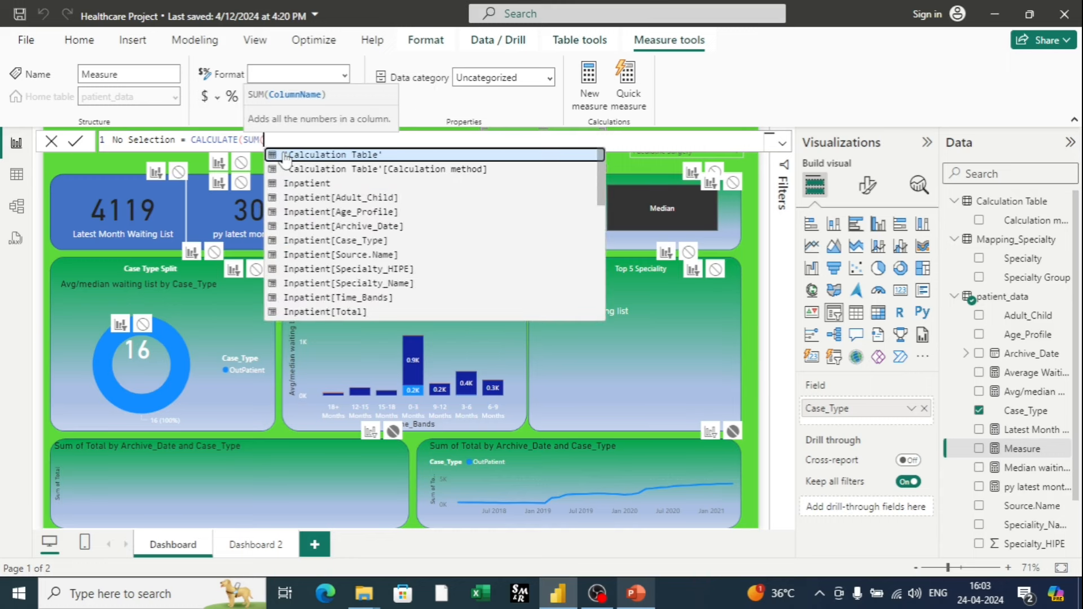
{"action": "type", "text": "patient_data[Total"}
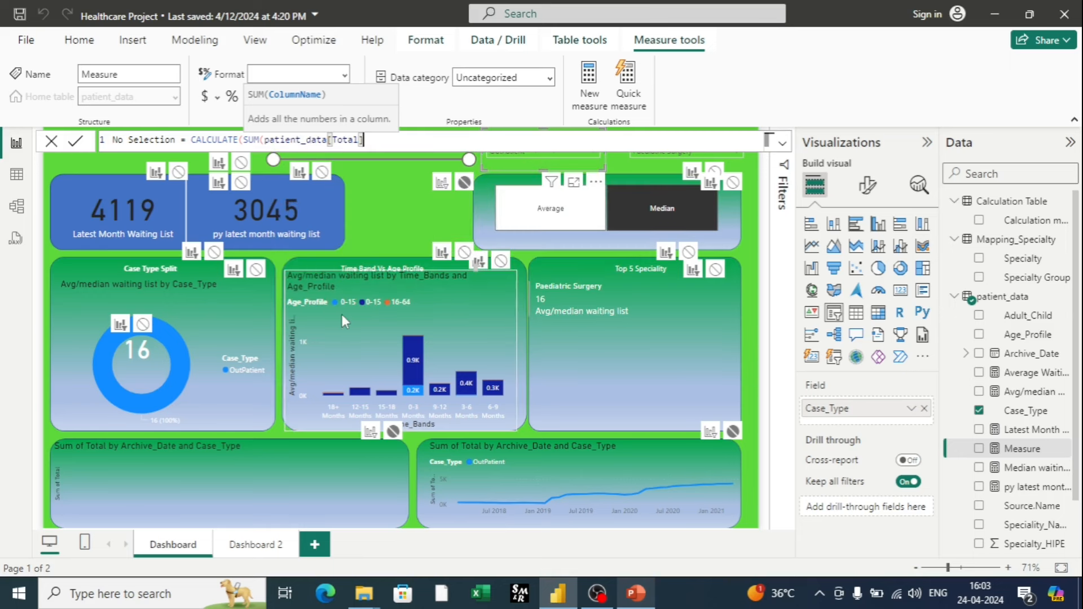
{"action": "left_click", "coordinate": [341, 314]}
Complete the No Selection measure with the filter patient_data[Case_Type]<>"outpatient".
{"action": "type", "text": "),"}
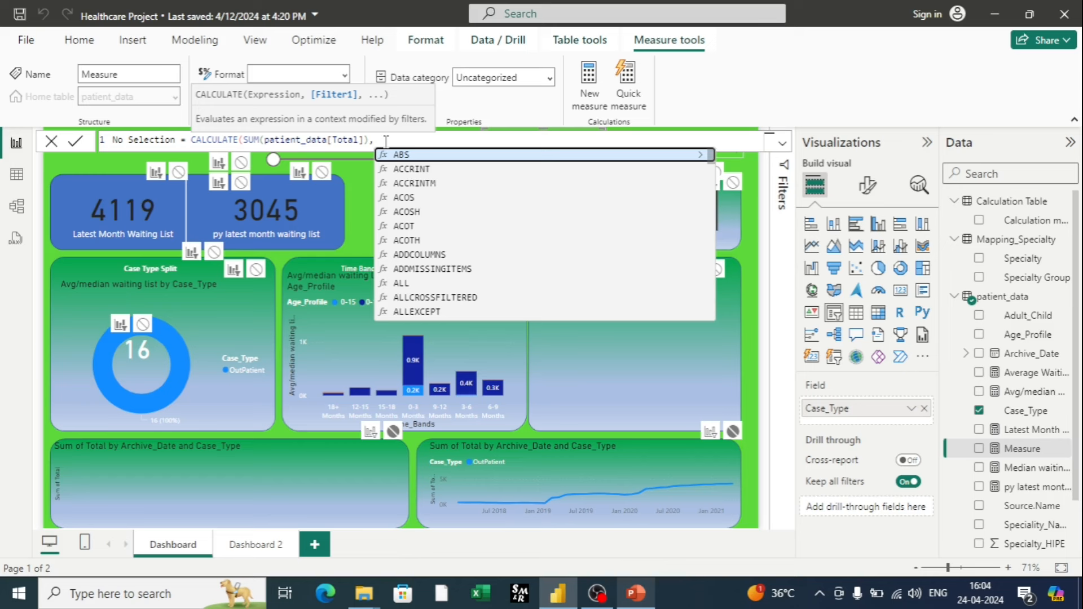
{"action": "type", "text": "pa"}
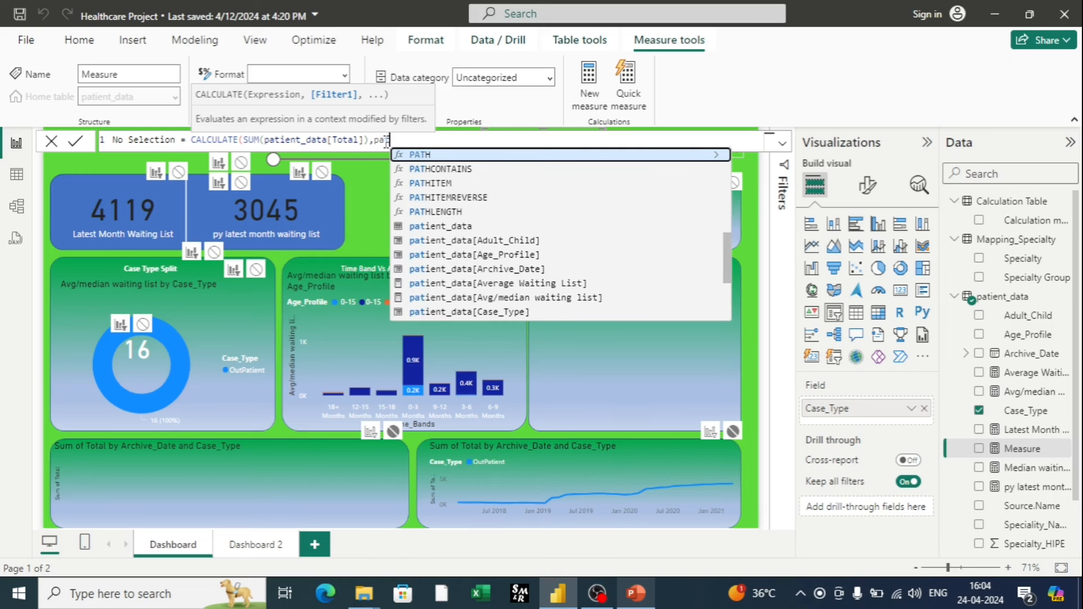
{"action": "type", "text": "t"}
{"action": "left_click", "coordinate": [448, 311]}
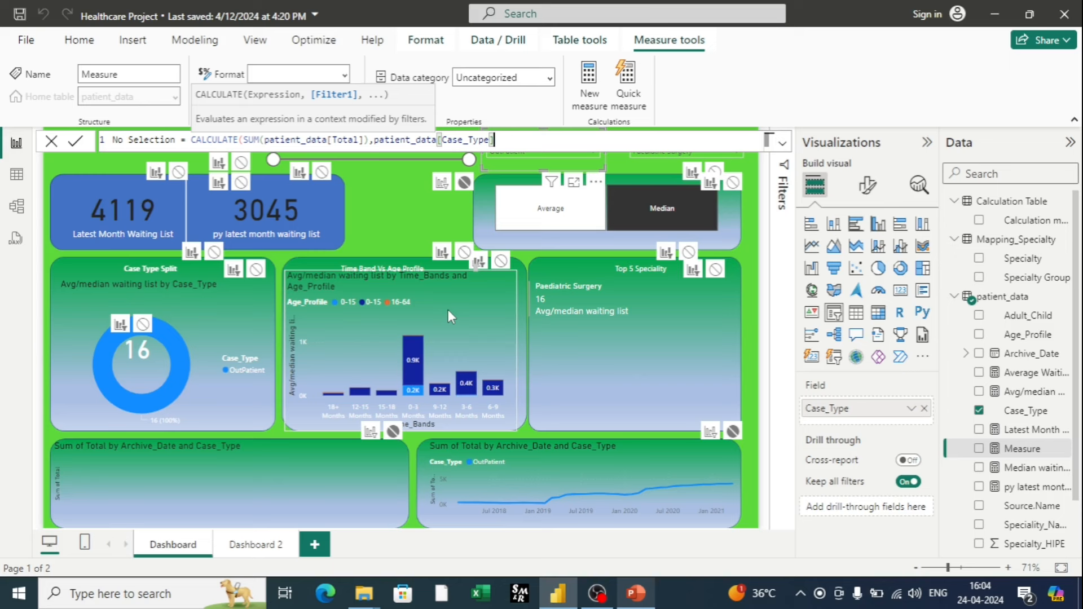
{"action": "type", "text": "<>\"outpatient\""}
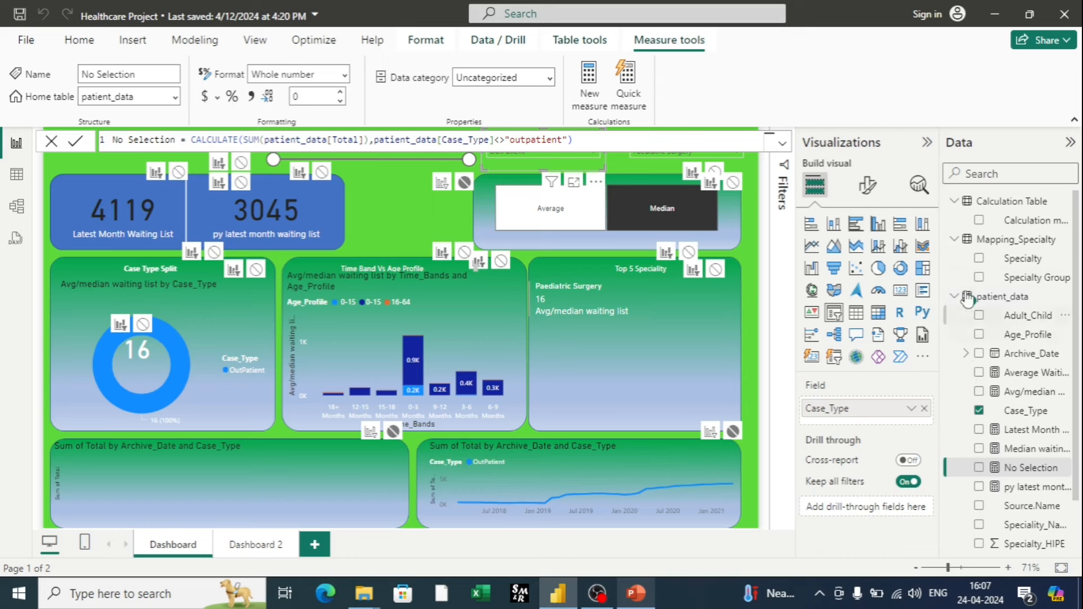
Convert the Case_Type slicer to a card showing No Selection, and place it over the empty Archive_Date line chart.
{"action": "left_click", "coordinate": [901, 291]}
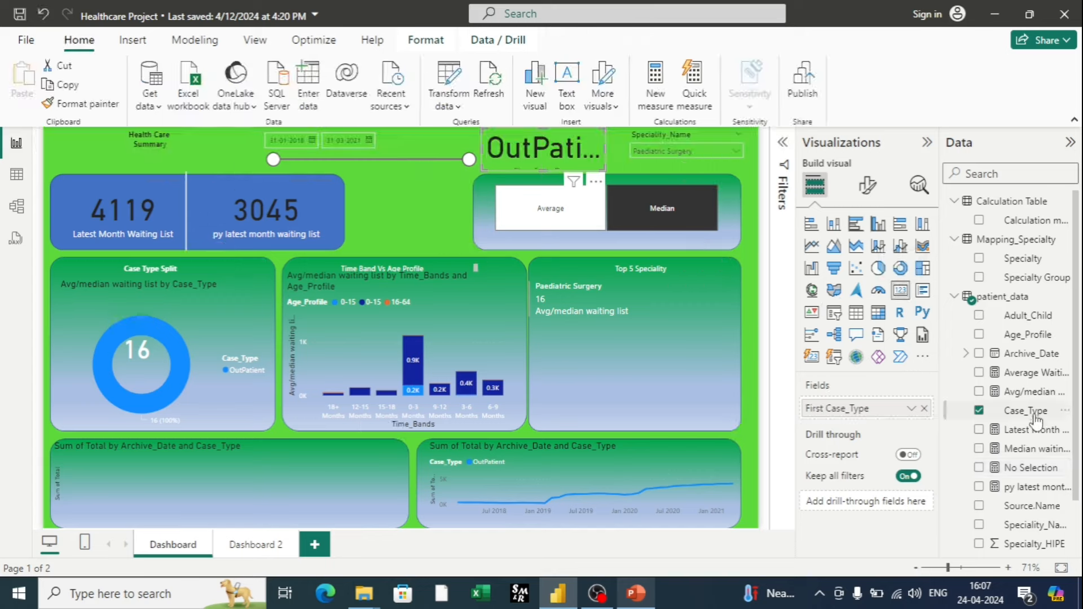
{"action": "left_click", "coordinate": [924, 409]}
{"action": "left_click_drag", "start_coordinate": [1031, 467], "coordinate": [871, 415]}
{"action": "left_click_drag", "start_coordinate": [488, 148], "coordinate": [176, 489]}
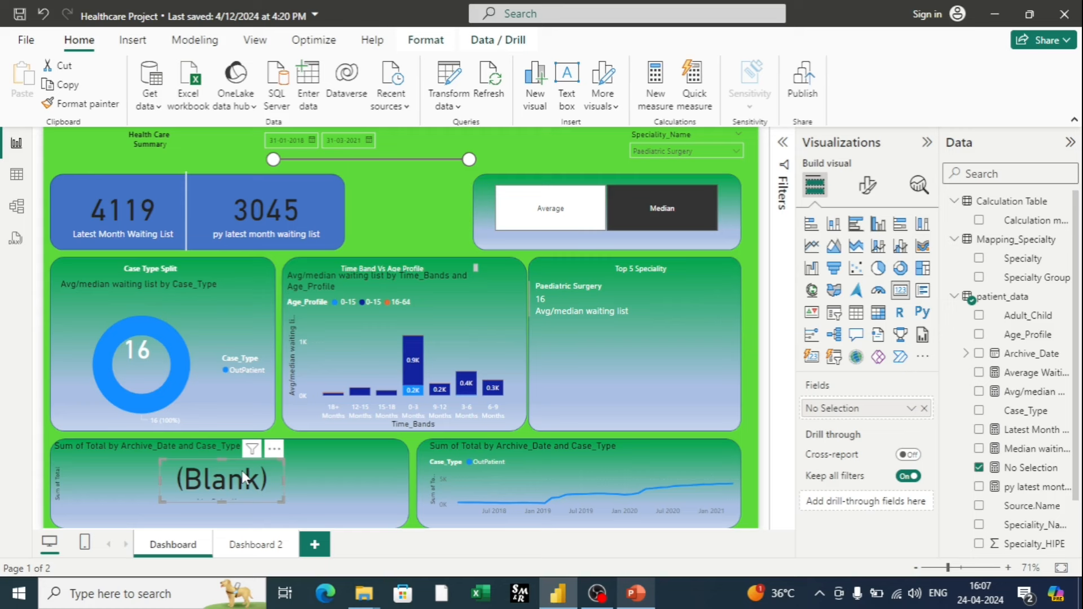
Edit the No Selection measure so its CALCULATE expression is preceded by IF(ISBLANK(.
{"action": "left_click", "coordinate": [1026, 468]}
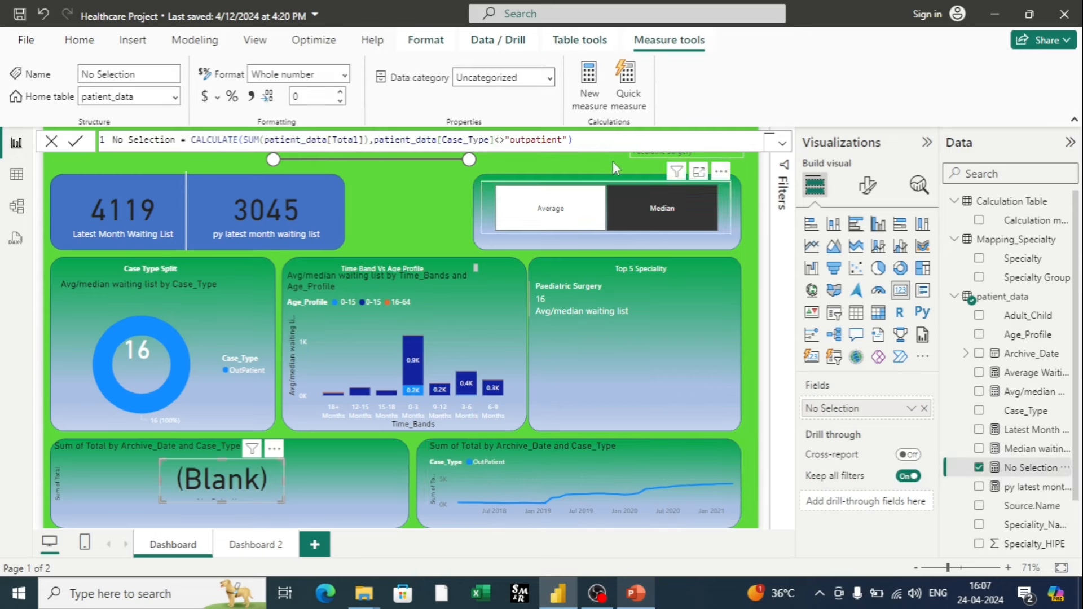
{"action": "left_click", "coordinate": [582, 139]}
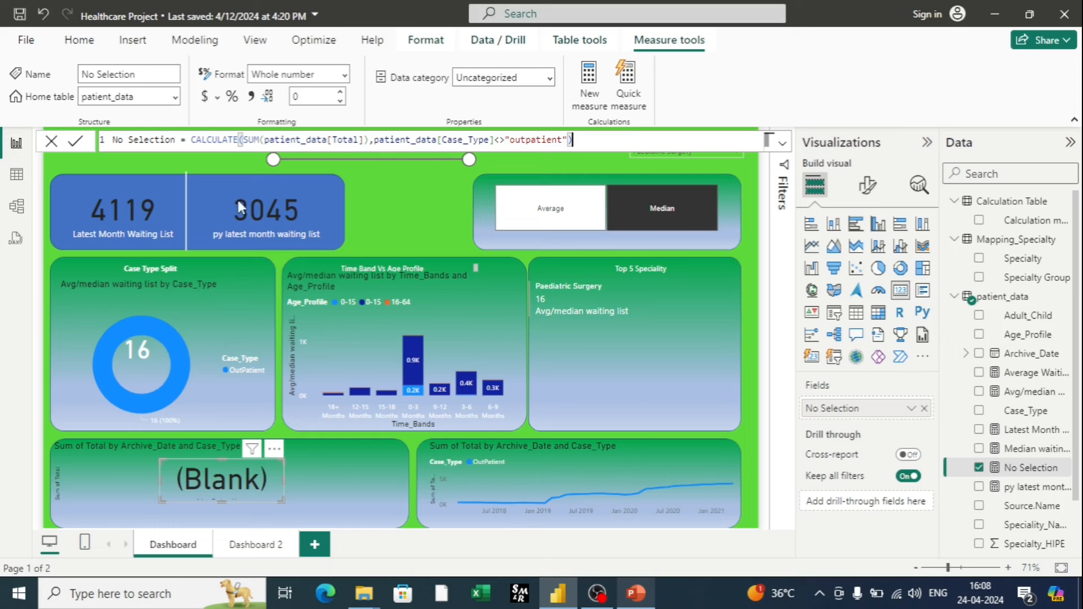
{"action": "double_click", "coordinate": [203, 140]}
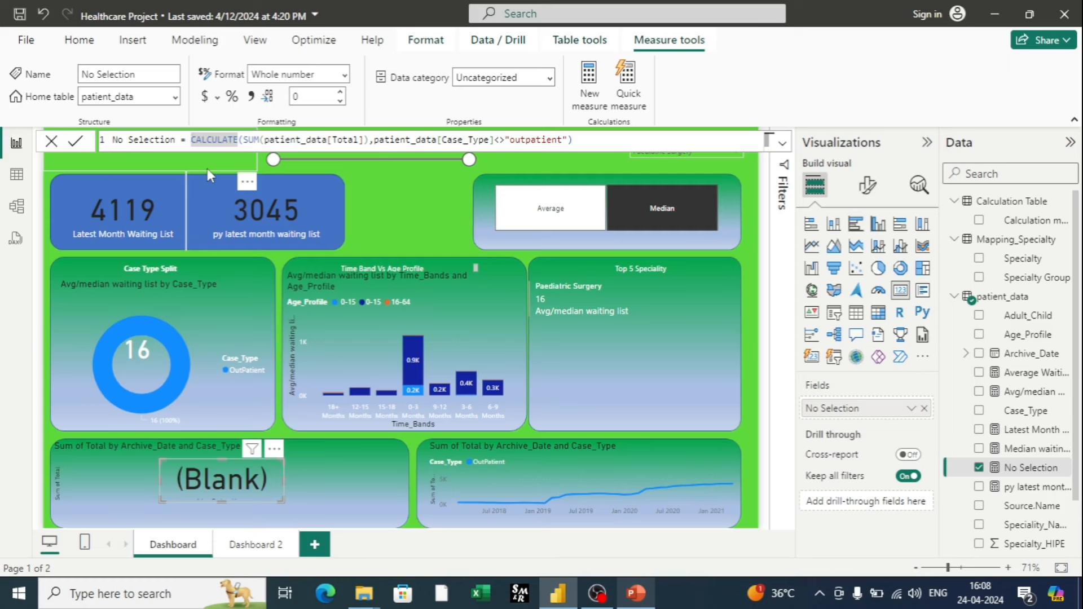
{"action": "type", "text": "IF"}
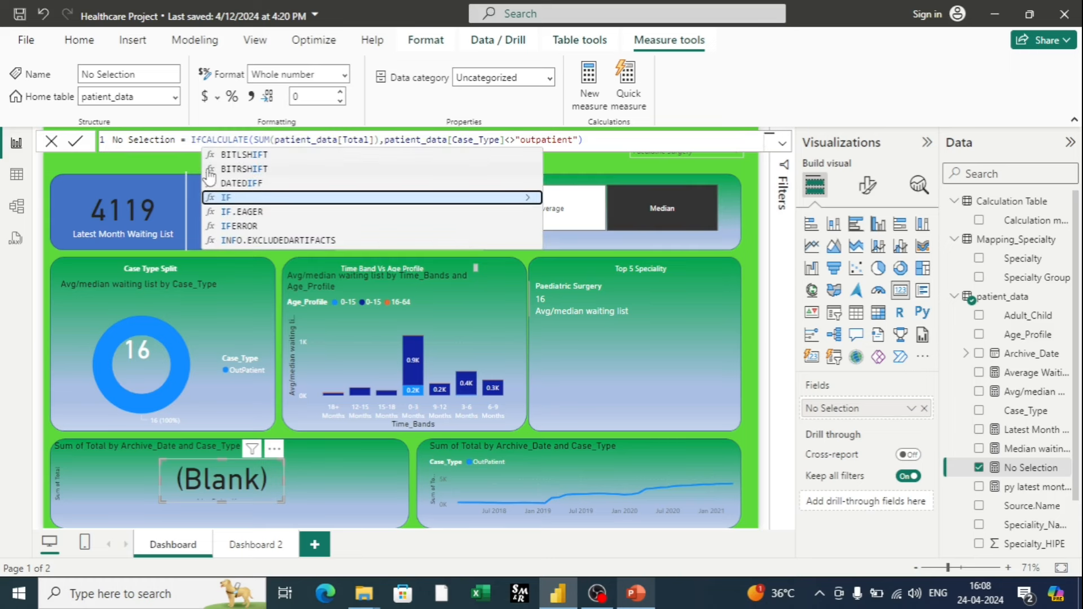
{"action": "type", "text": "("}
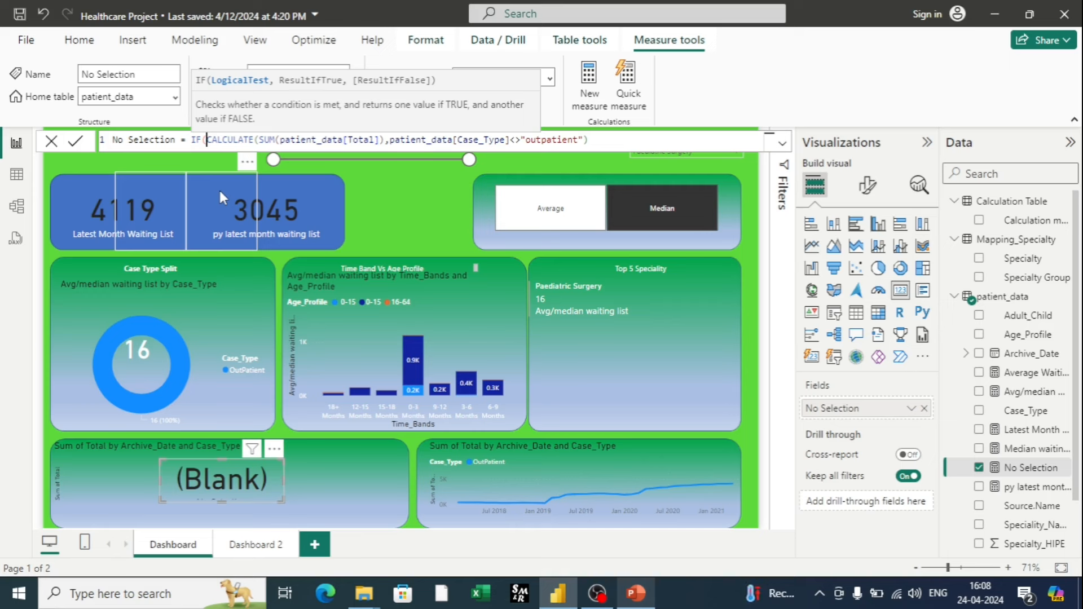
{"action": "type", "text": "Is"}
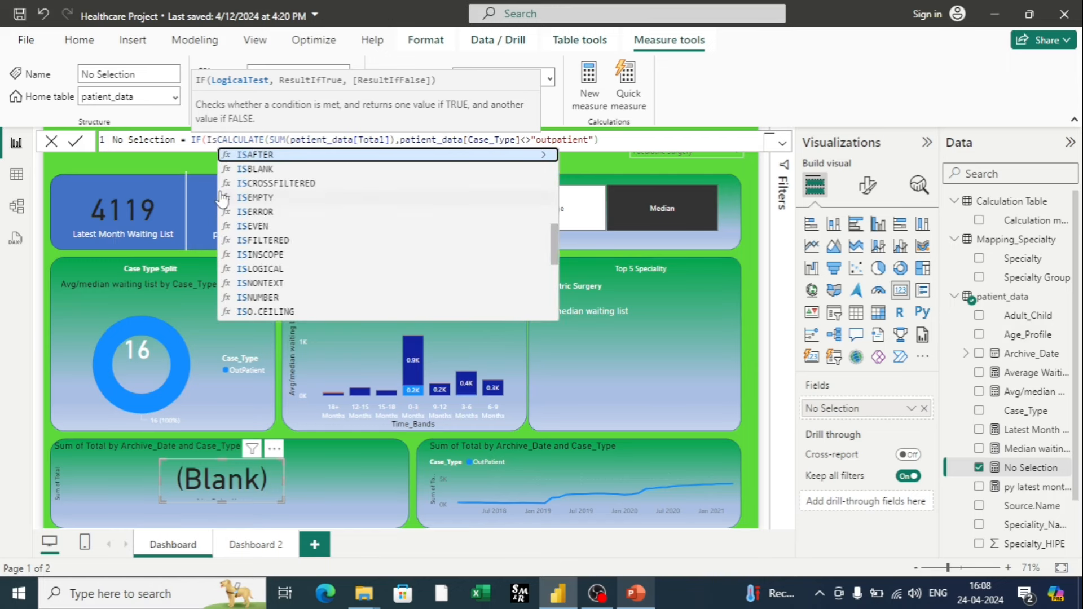
{"action": "left_click", "coordinate": [245, 170]}
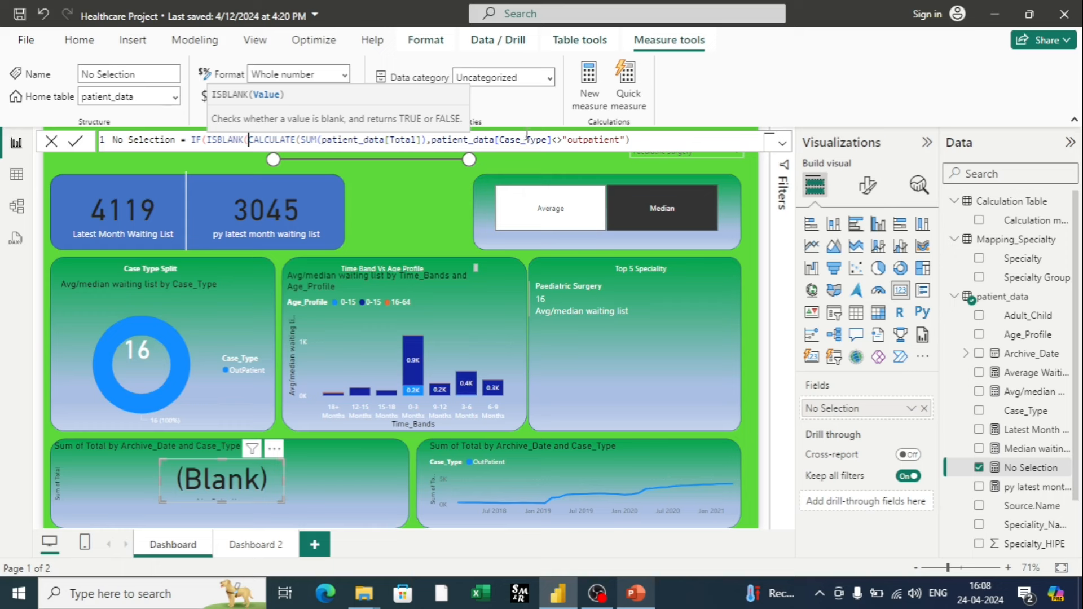
Complete the IF formula to return "No Data Available For Selection" when blank and an empty string otherwise.
{"action": "left_click", "coordinate": [633, 142]}
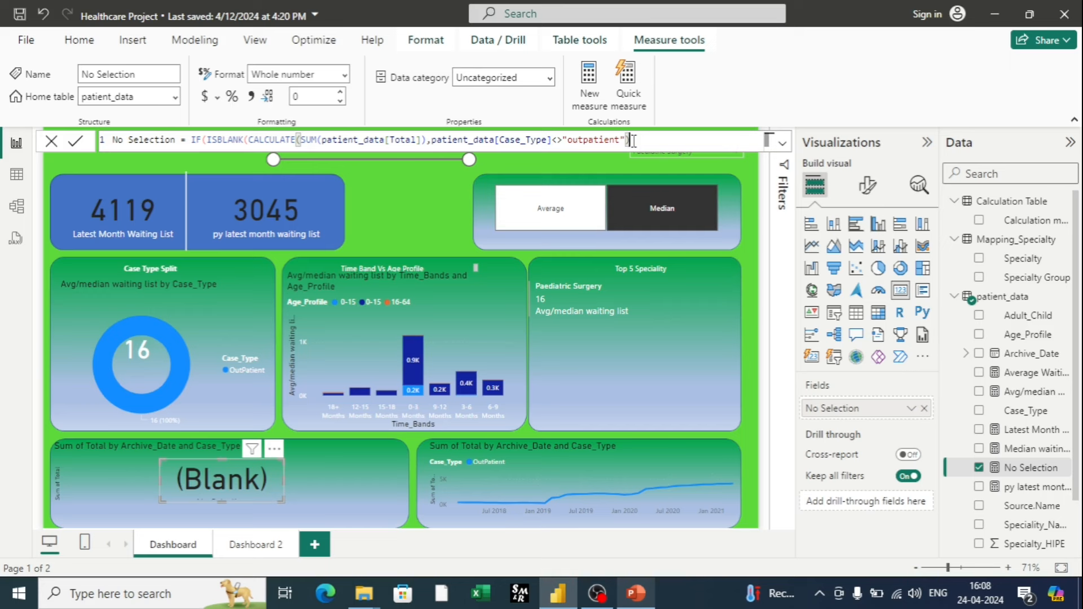
{"action": "type", "text": ","}
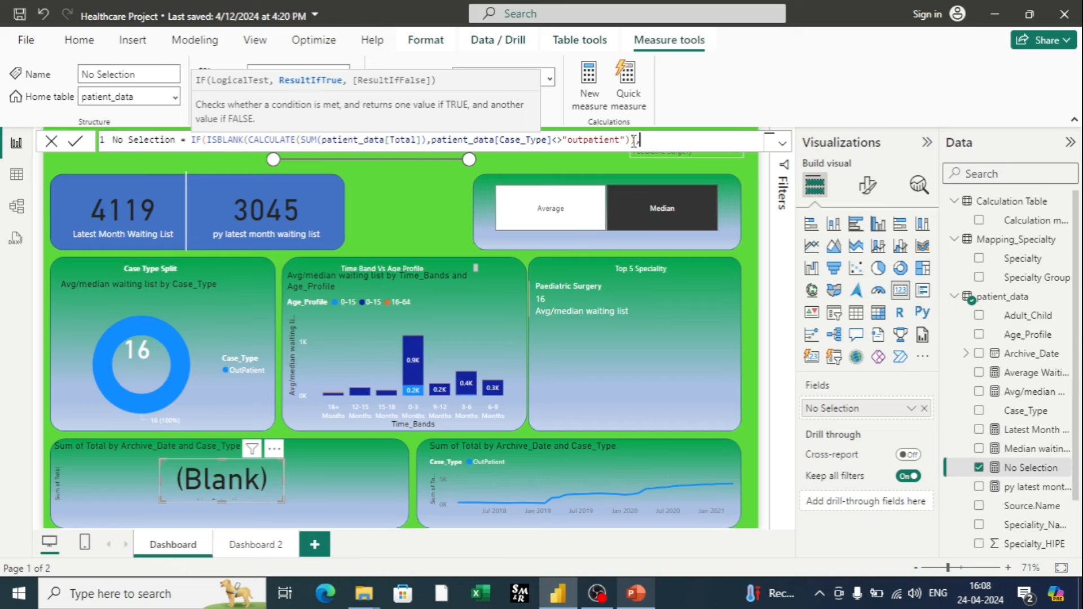
{"action": "type", "text": "\"No data Available Fo"}
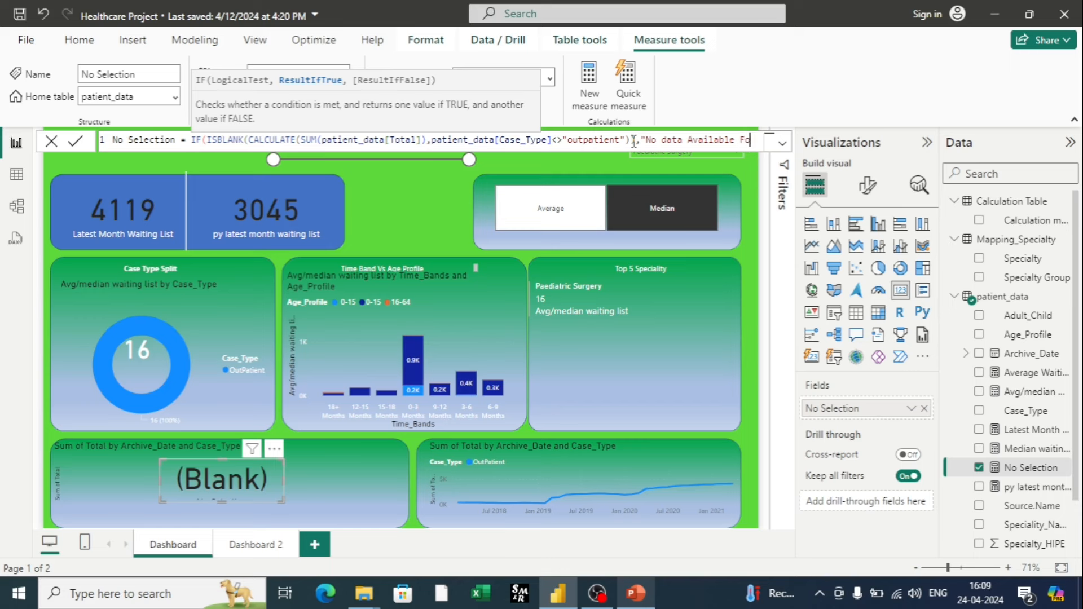
{"action": "type", "text": "r Selection\""}
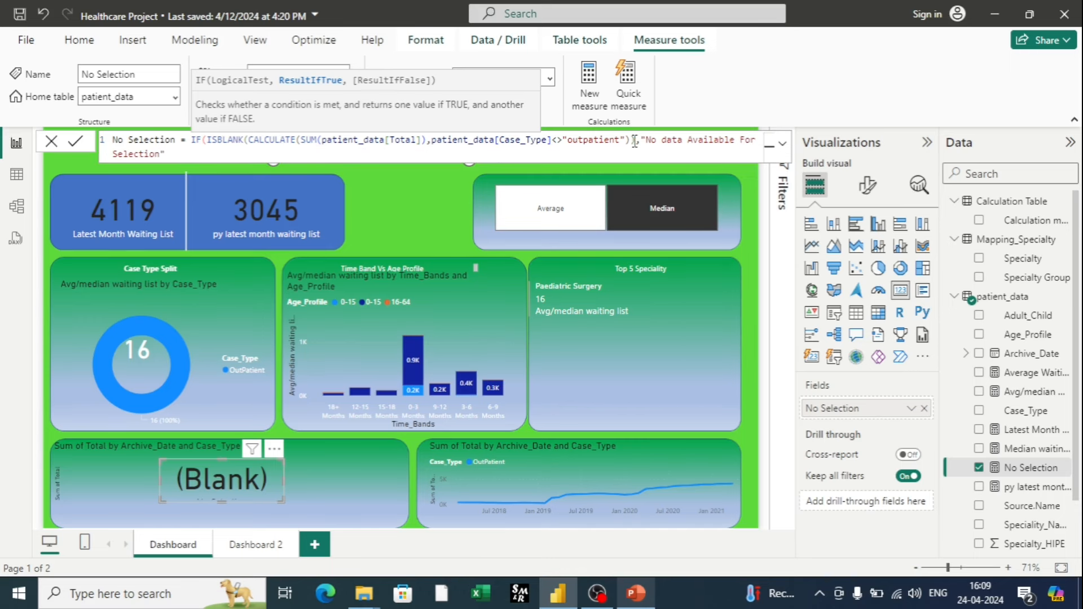
{"action": "left_click", "coordinate": [634, 141]}
{"action": "type", "text": ")"}
{"action": "key", "text": "ctrl+End"}
{"action": "type", "text": ","}
{"action": "type", "text": ")"}
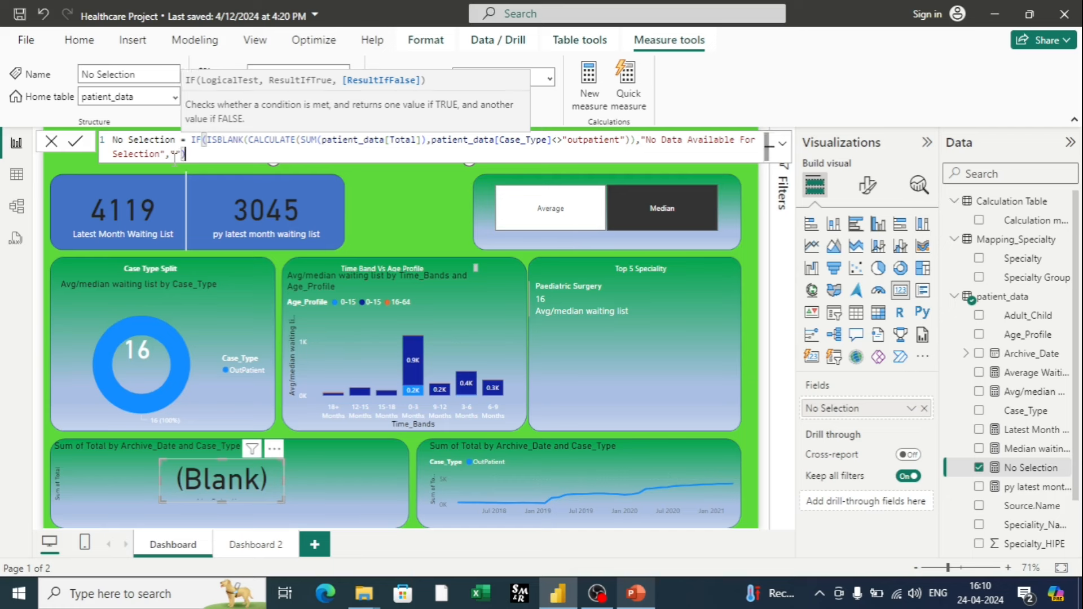
{"action": "key", "text": "Return"}
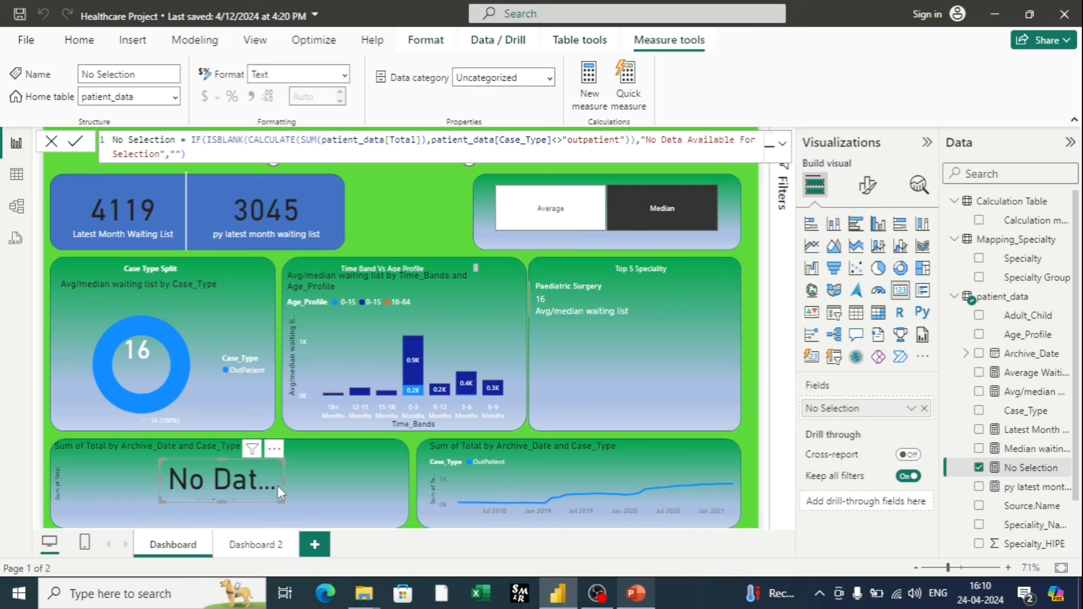
Turn off the card's category label, widen the card across the empty chart, and set its callout value to bold, size 25.
{"action": "left_click", "coordinate": [866, 189]}
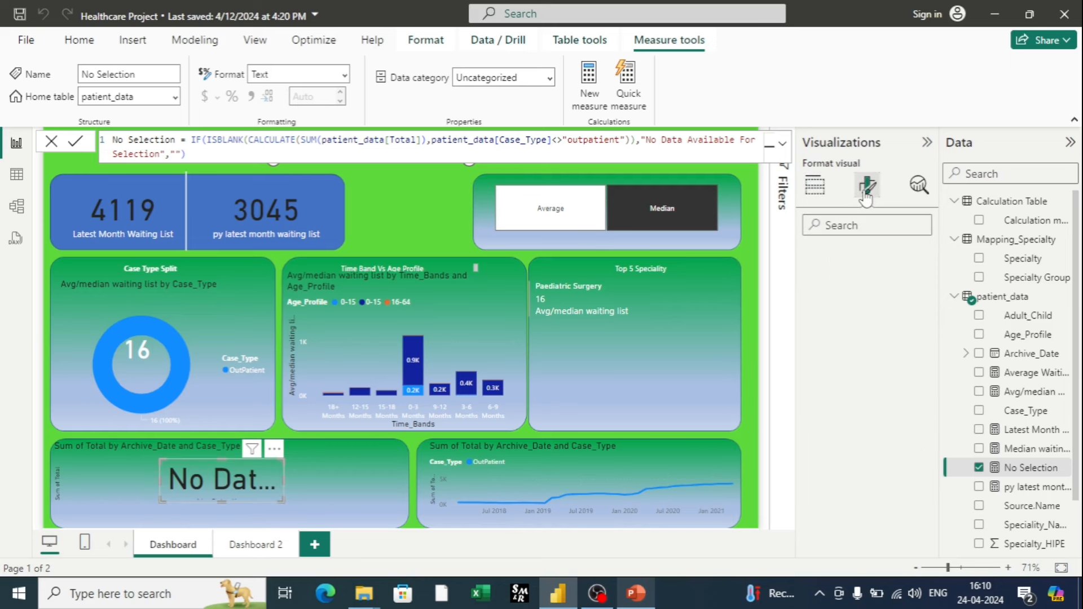
{"action": "left_click", "coordinate": [914, 332]}
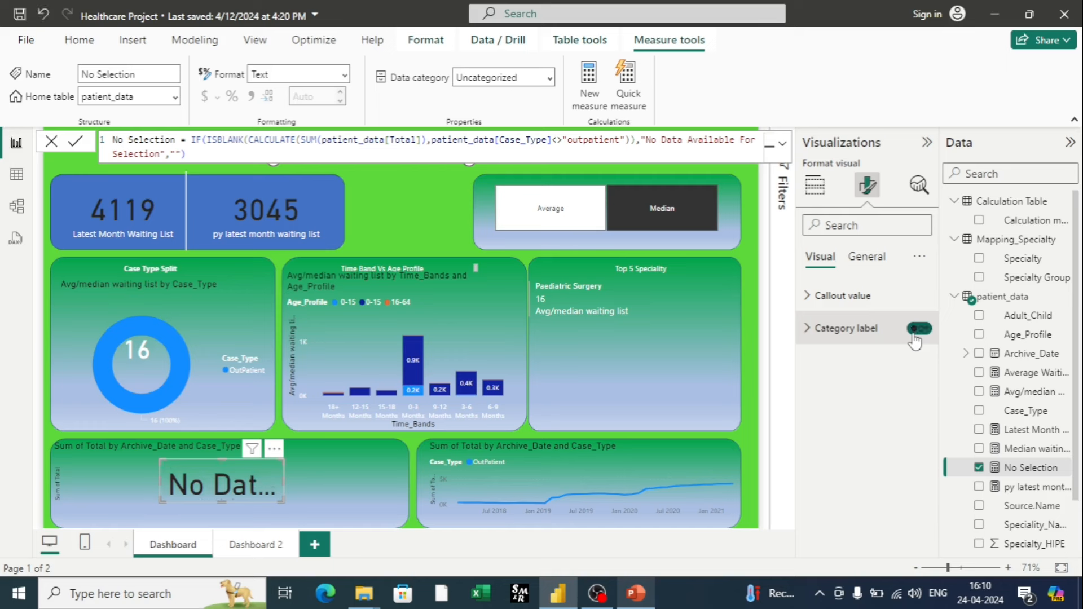
{"action": "left_click", "coordinate": [838, 295]}
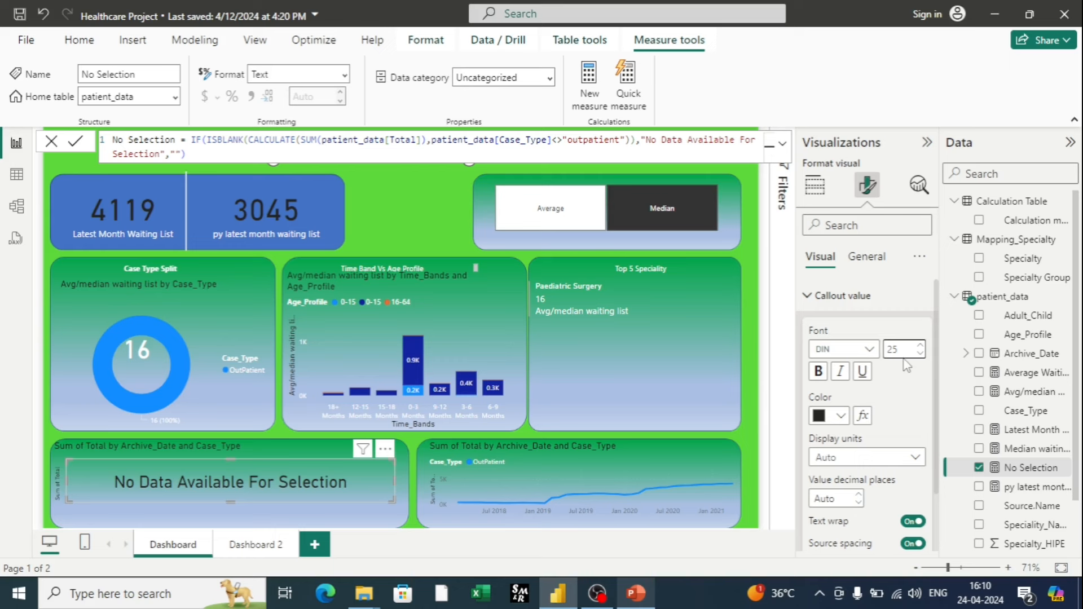
{"action": "left_click", "coordinate": [820, 373]}
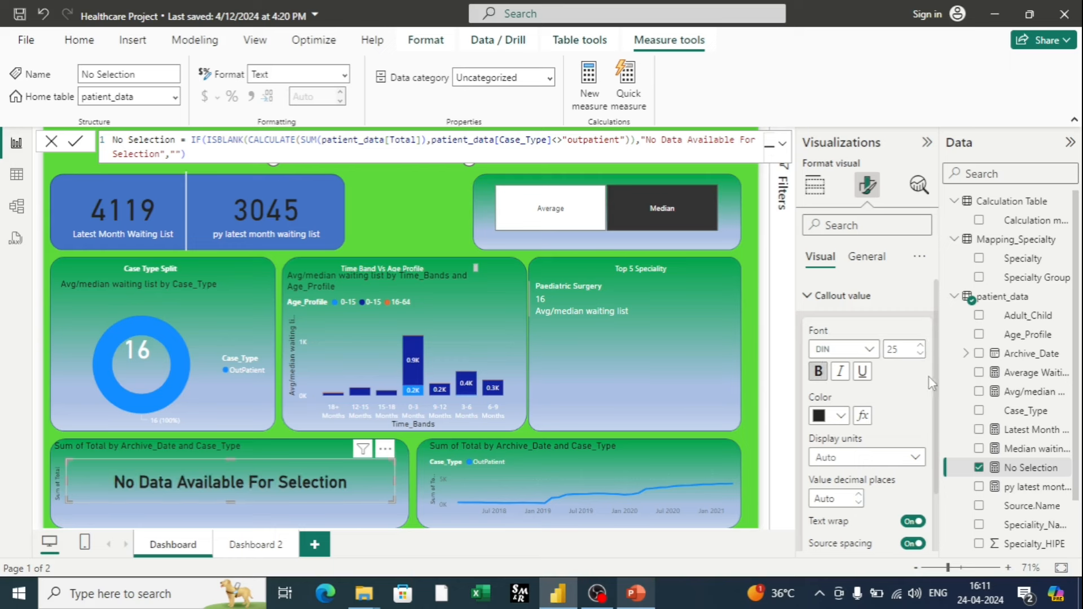
{"action": "scroll", "coordinate": [931, 389], "scroll_direction": "down", "scroll_amount": 2}
{"action": "left_click", "coordinate": [867, 256]}
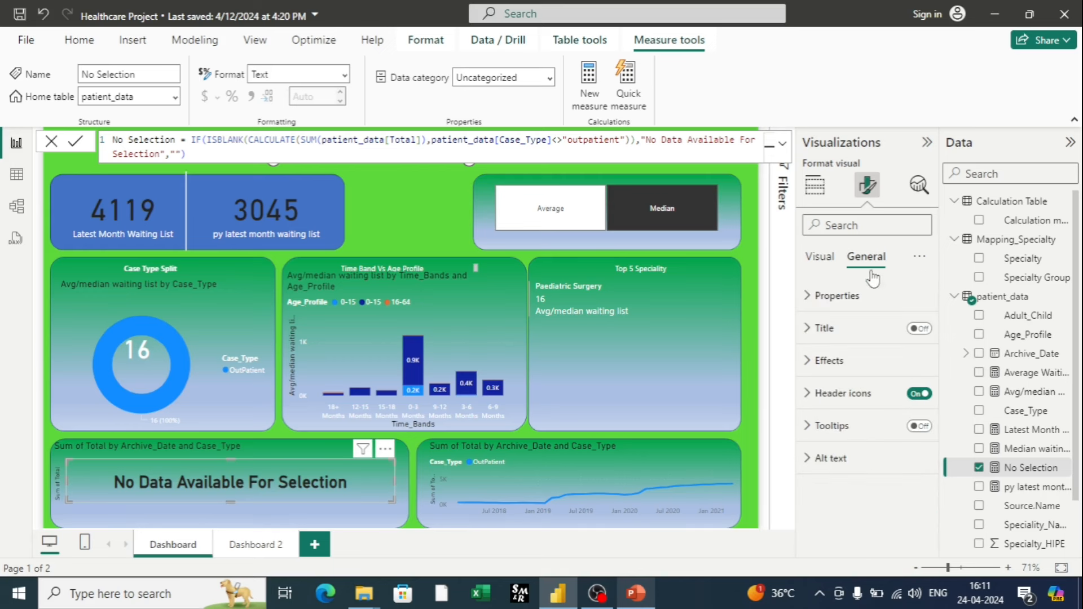
{"action": "left_click", "coordinate": [834, 360]}
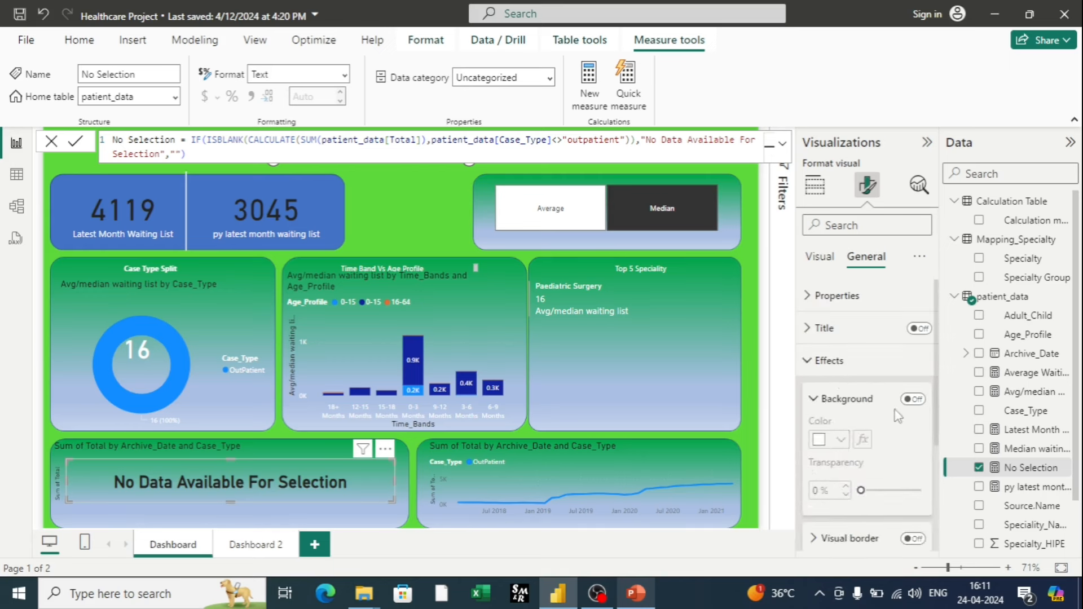
{"action": "scroll", "coordinate": [896, 405], "scroll_direction": "down", "scroll_amount": 1}
{"action": "scroll", "coordinate": [897, 406], "scroll_direction": "up", "scroll_amount": 1}
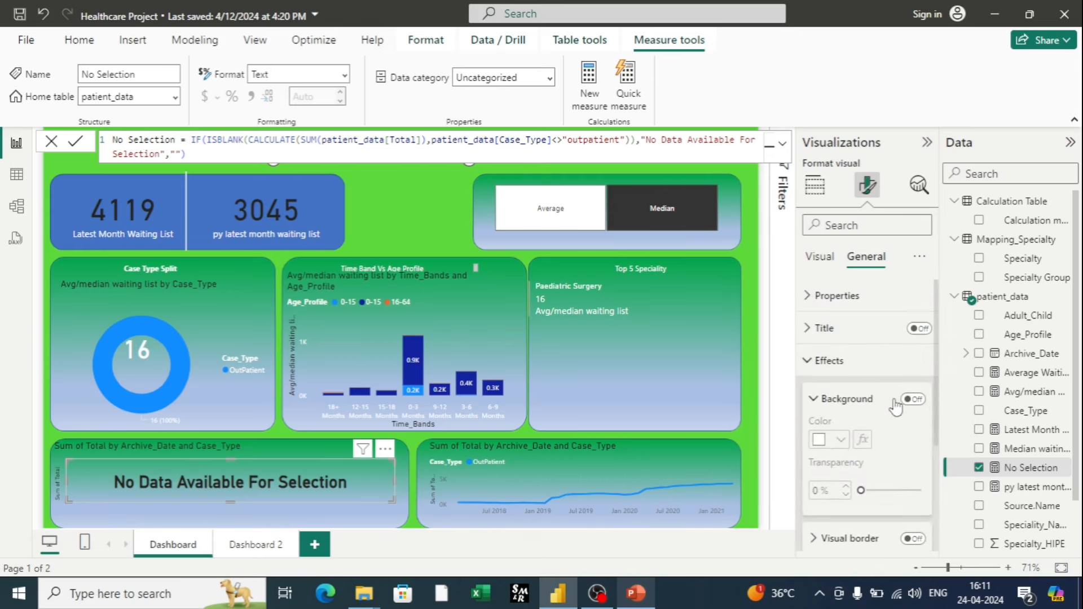
{"action": "left_click", "coordinate": [813, 364]}
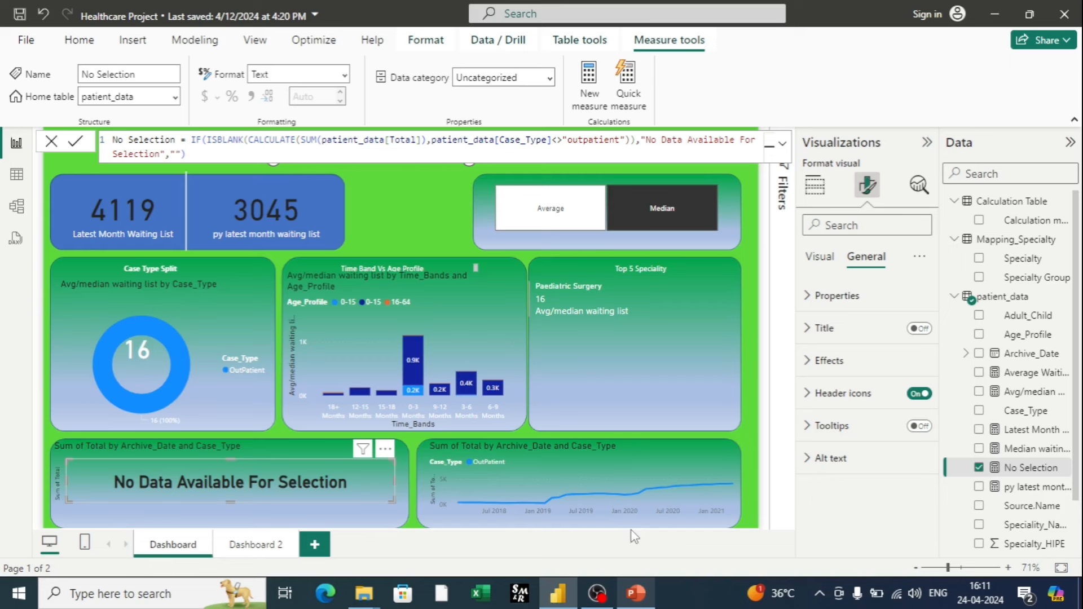
{"action": "right_click", "coordinate": [364, 480]}
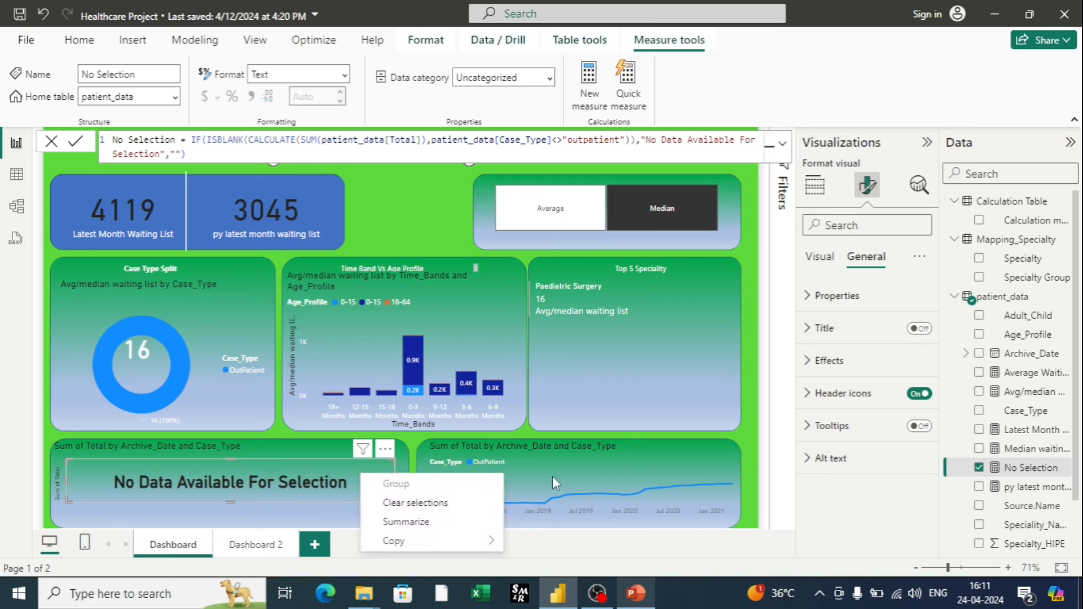
Duplicate the "No Data Available For Selection" card and place the copy over the OutPatient line chart.
{"action": "left_click", "coordinate": [502, 518]}
{"action": "left_click_drag", "start_coordinate": [397, 503], "coordinate": [532, 477]}
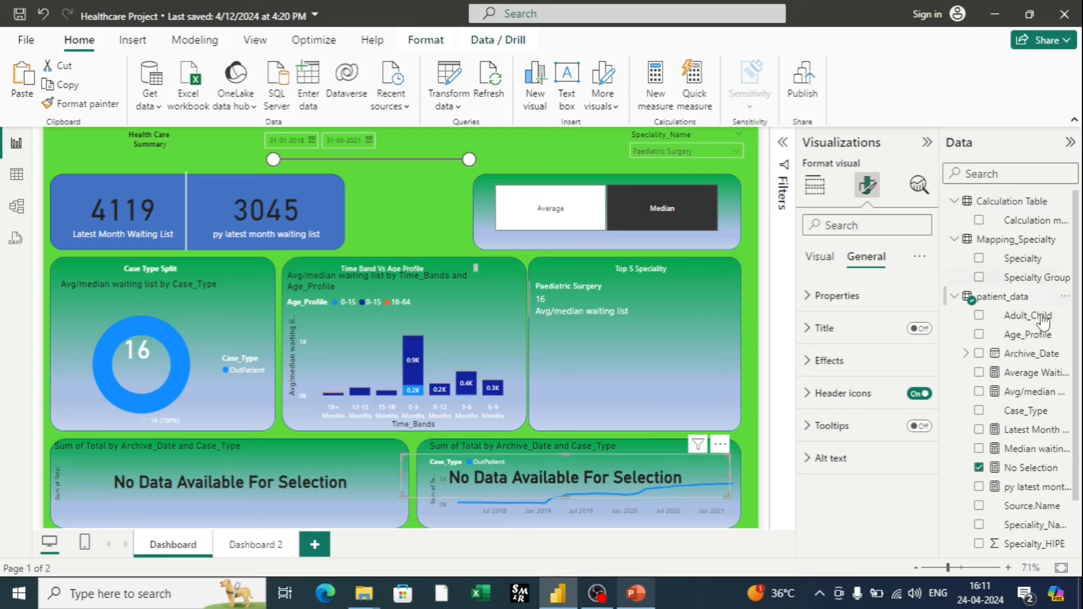
{"action": "left_click", "coordinate": [1066, 296]}
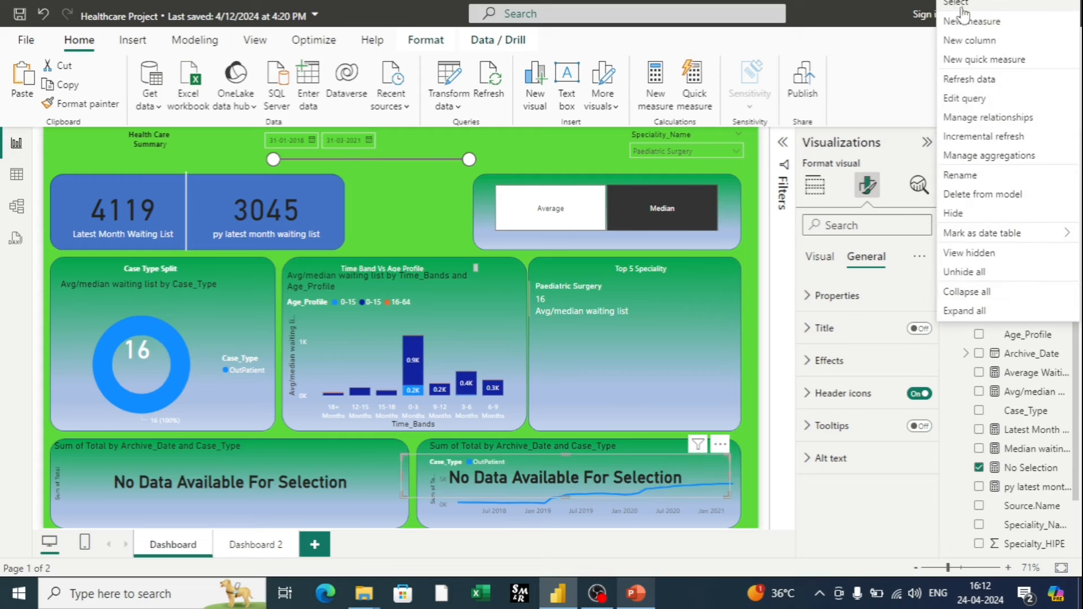
{"action": "key", "text": "Escape"}
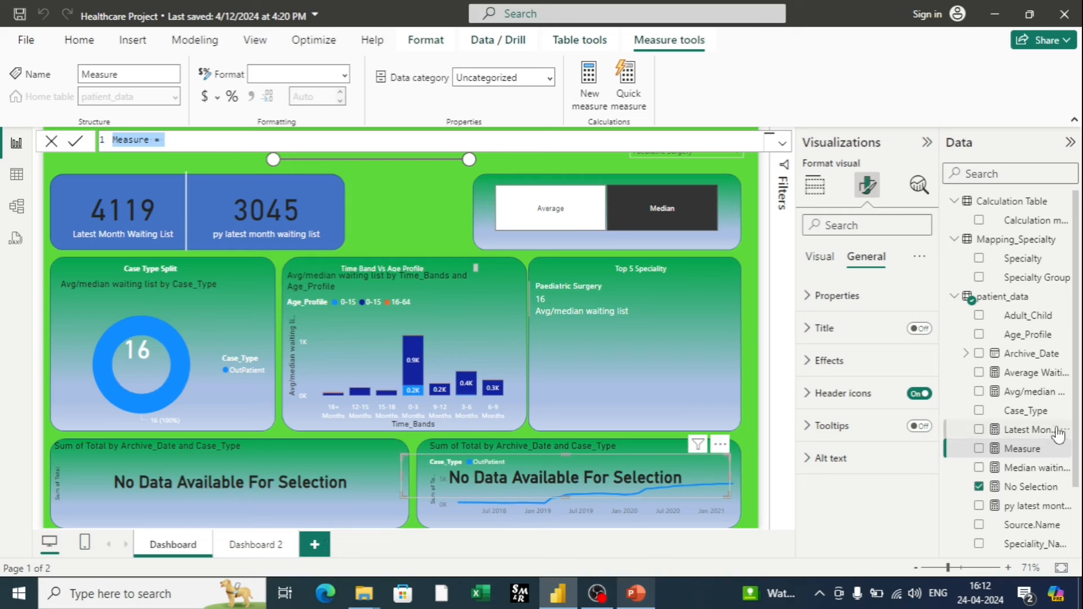
{"action": "scroll", "coordinate": [1058, 434], "scroll_direction": "down", "scroll_amount": 2}
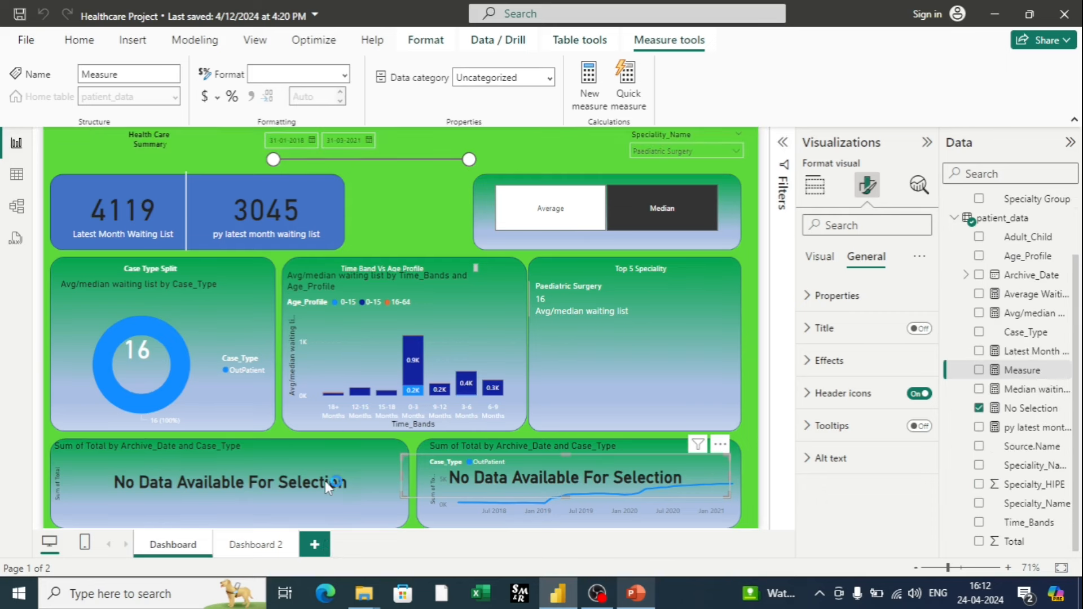
{"action": "left_click", "coordinate": [1003, 218]}
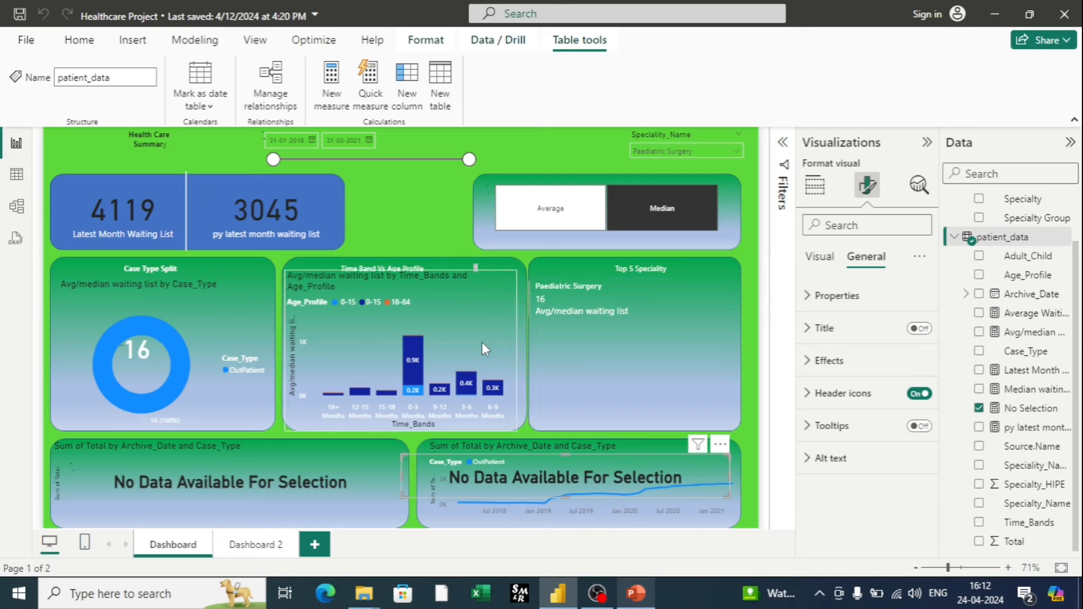
Create a new measure in patient_data from a copy of the No Selection formula, and name it No Selection Right.
{"action": "left_click", "coordinate": [1031, 408]}
{"action": "left_click_drag", "start_coordinate": [113, 139], "coordinate": [204, 156]}
{"action": "key", "text": "ctrl+c"}
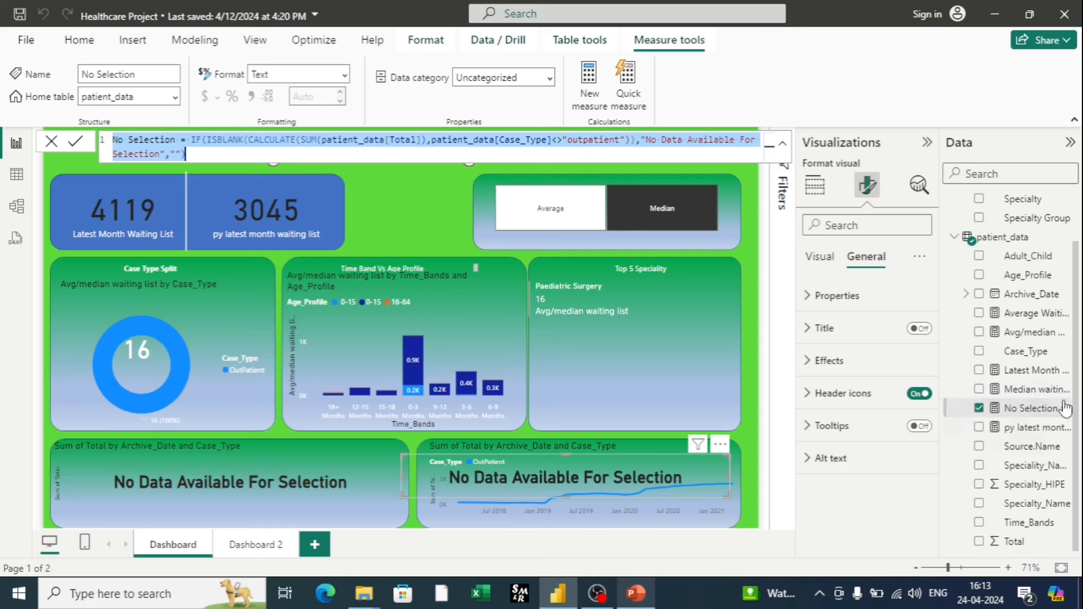
{"action": "right_click", "coordinate": [1020, 239]}
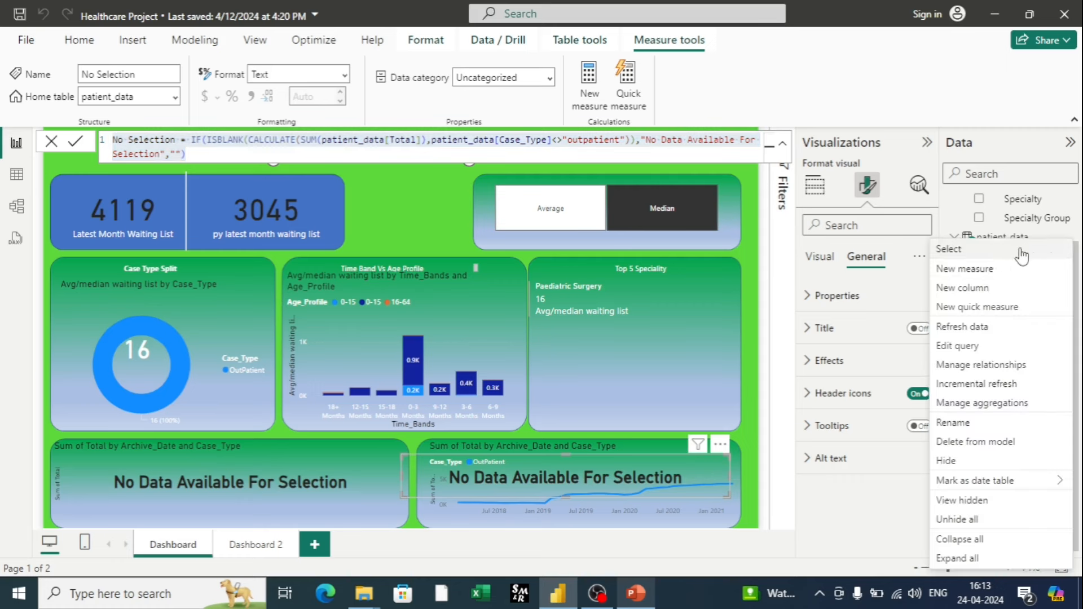
{"action": "left_click", "coordinate": [1000, 269]}
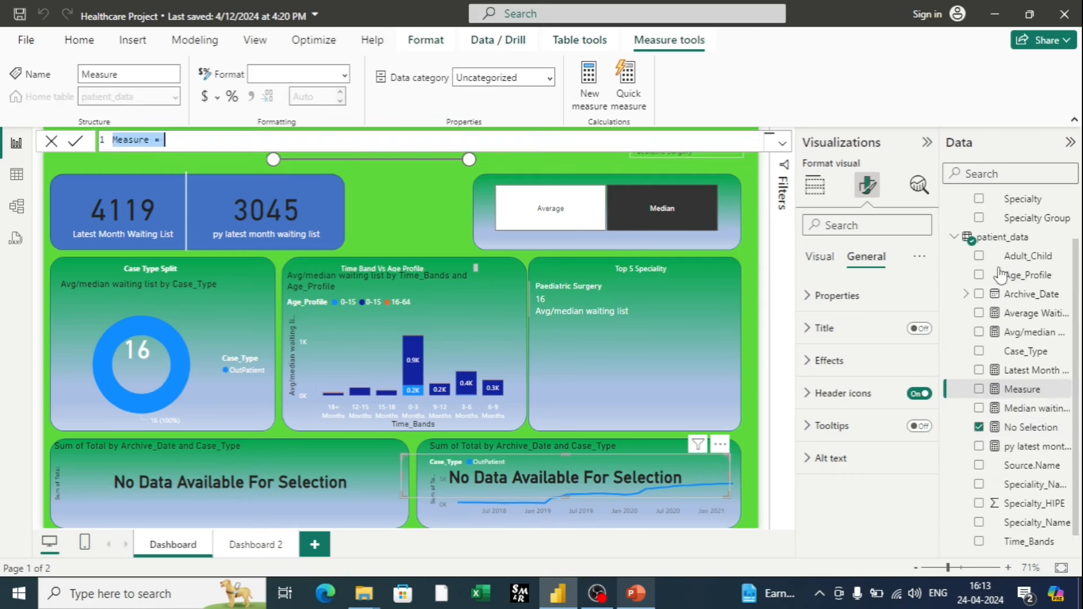
{"action": "key", "text": "ctrl+v"}
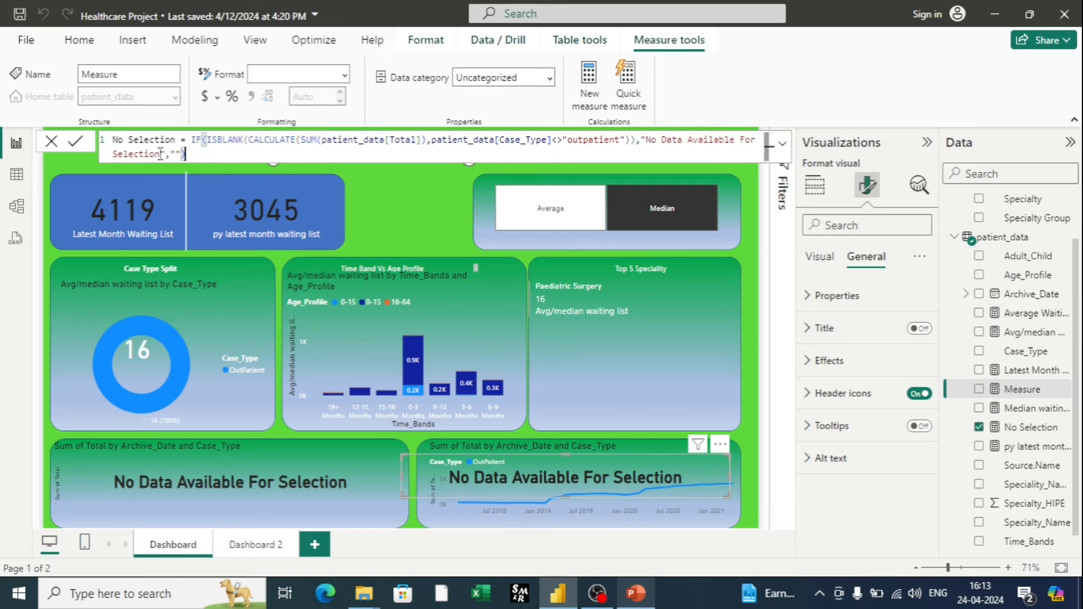
{"action": "left_click", "coordinate": [177, 139]}
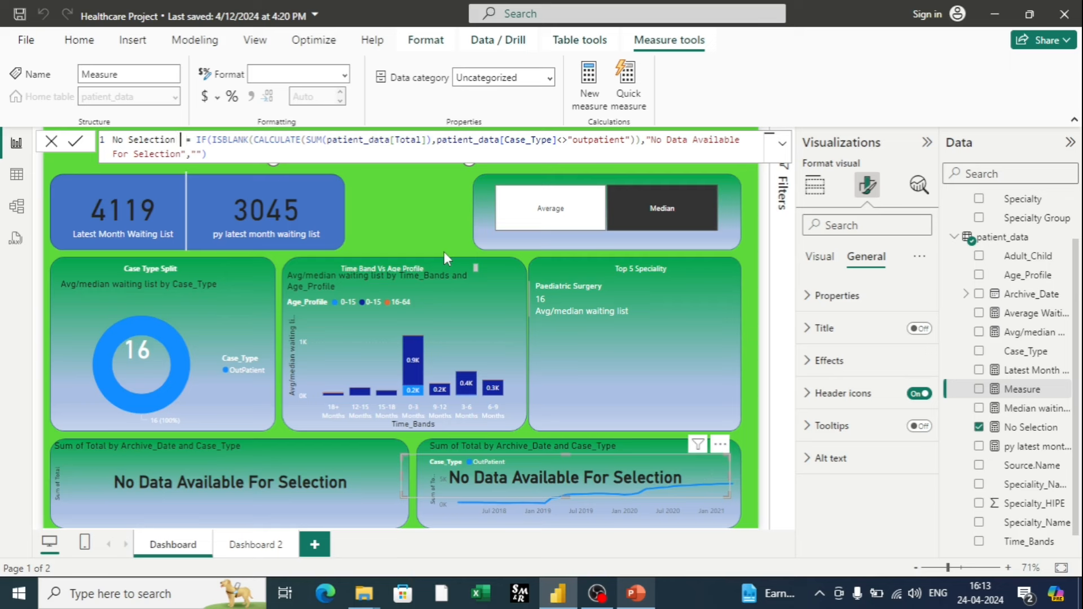
{"action": "type", "text": "Right"}
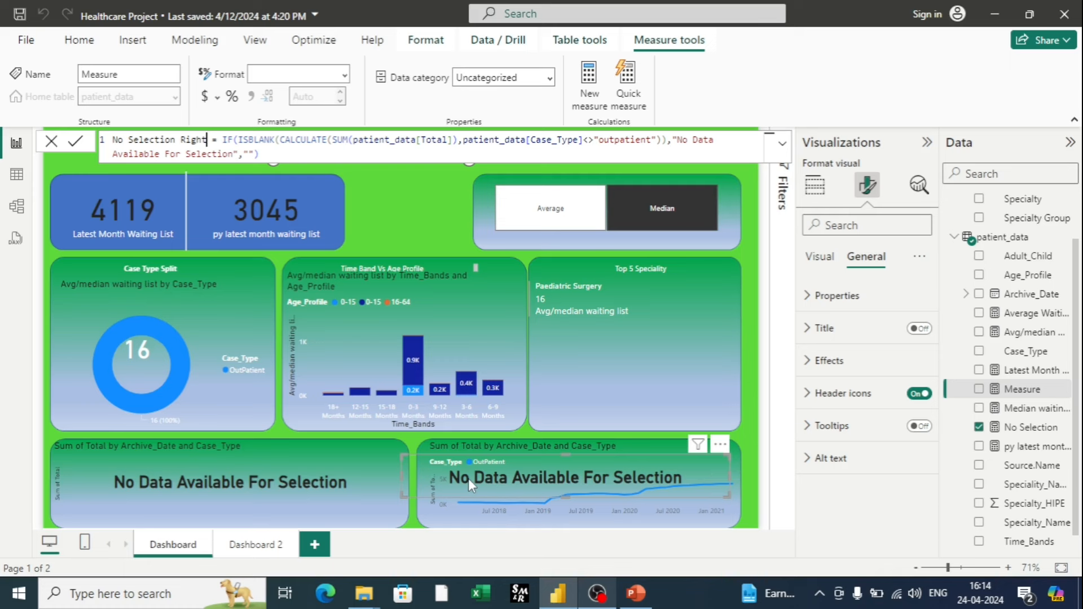
Change the new measure's filter condition to patient_data[Case_Type]="outpatient" and commit the formula.
{"action": "left_click", "coordinate": [590, 139]}
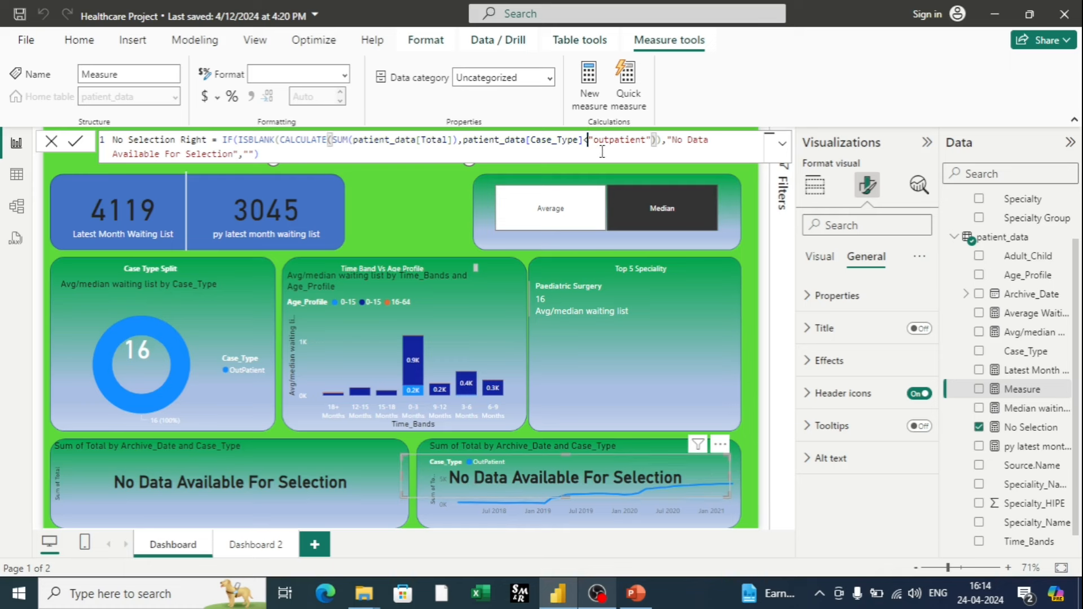
{"action": "key", "text": "BackSpace"}
{"action": "type", "text": "="}
{"action": "key", "text": "Return"}
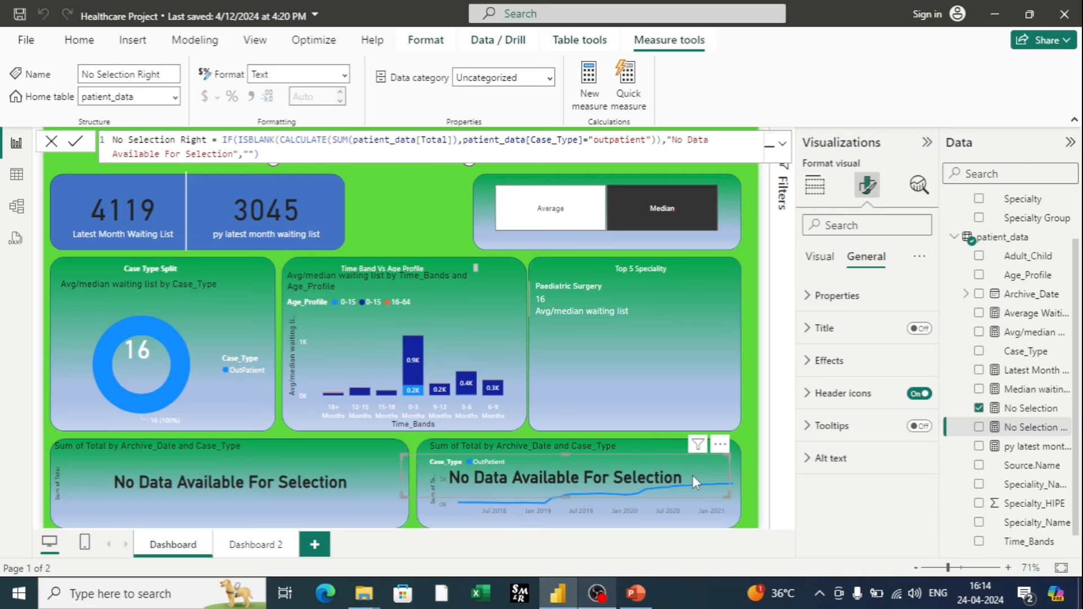
Replace the field of the card over the OutPatient line chart with the No Selection Right measure.
{"action": "left_click", "coordinate": [817, 186]}
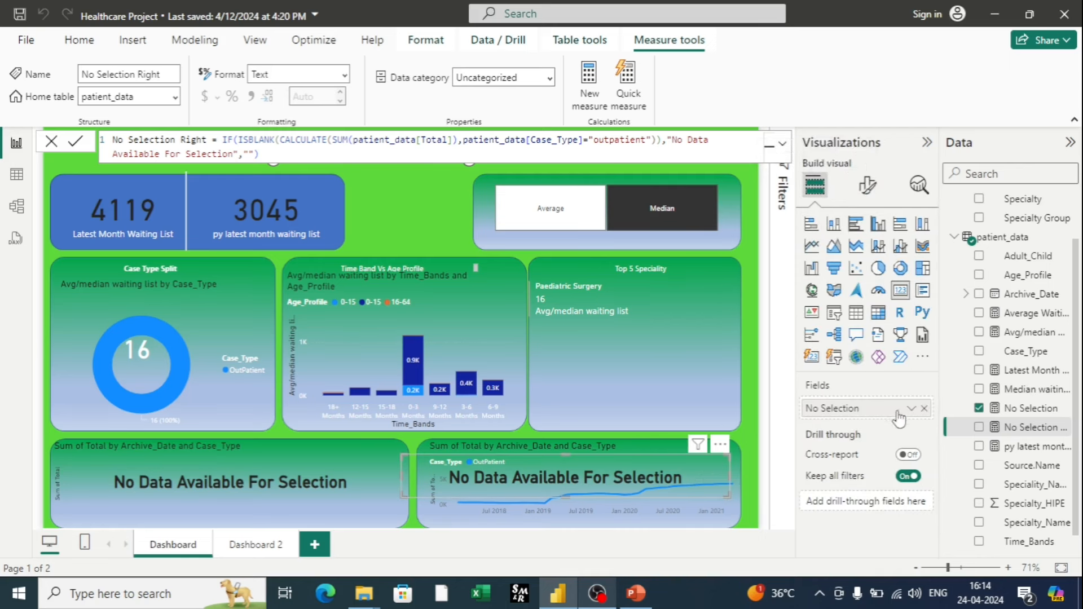
{"action": "left_click_drag", "start_coordinate": [894, 418], "coordinate": [873, 414]}
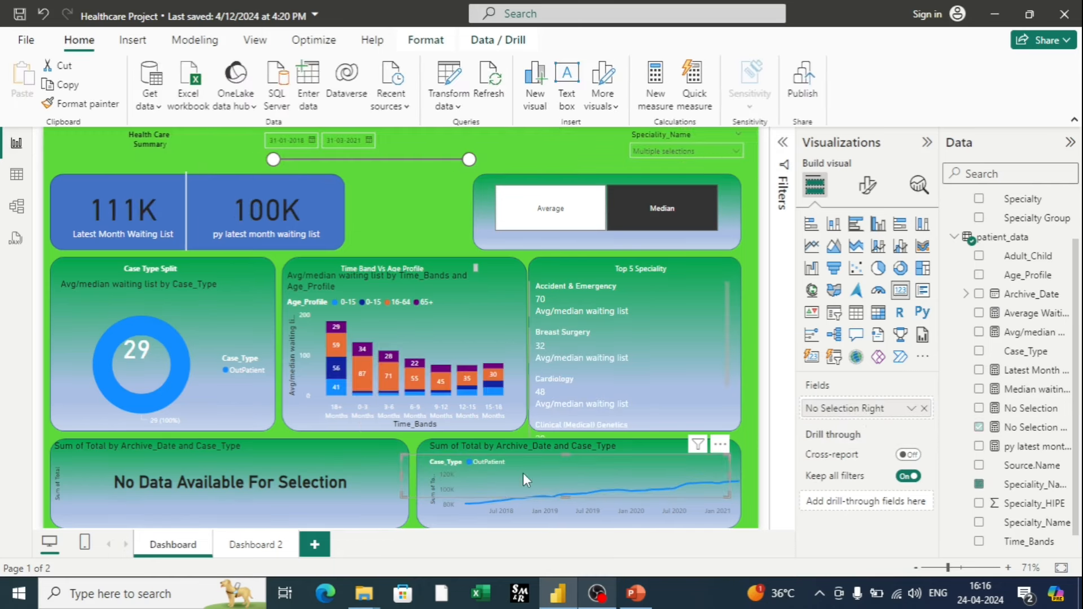
Show the report's layer order and identify the entries for the two Archive_Date line charts and their No Data cards.
{"action": "left_click", "coordinate": [395, 502]}
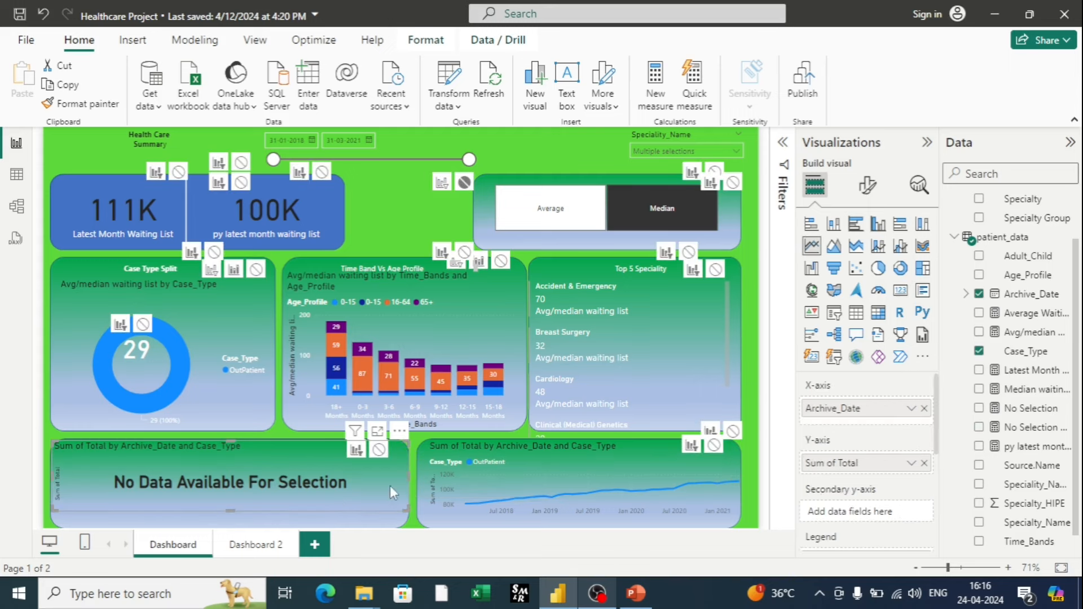
{"action": "left_click", "coordinate": [594, 500]}
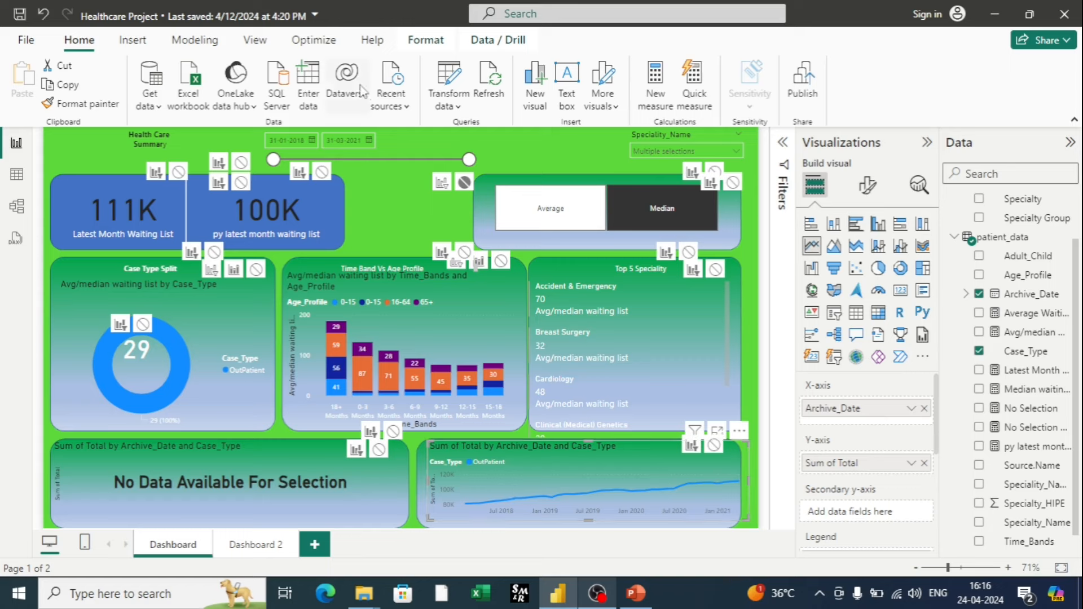
{"action": "left_click", "coordinate": [255, 39]}
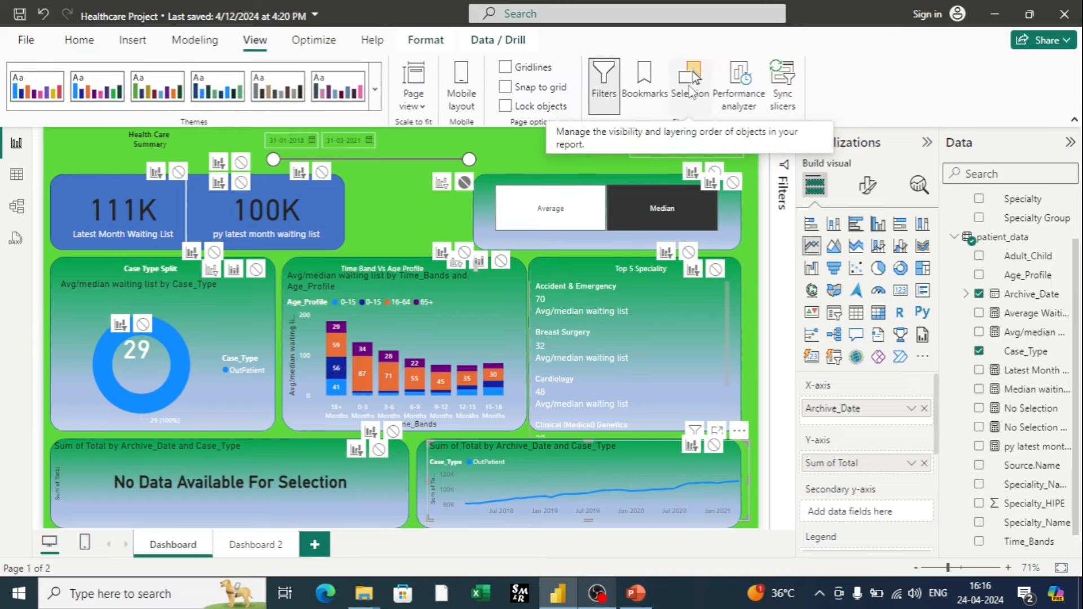
{"action": "left_click", "coordinate": [692, 89]}
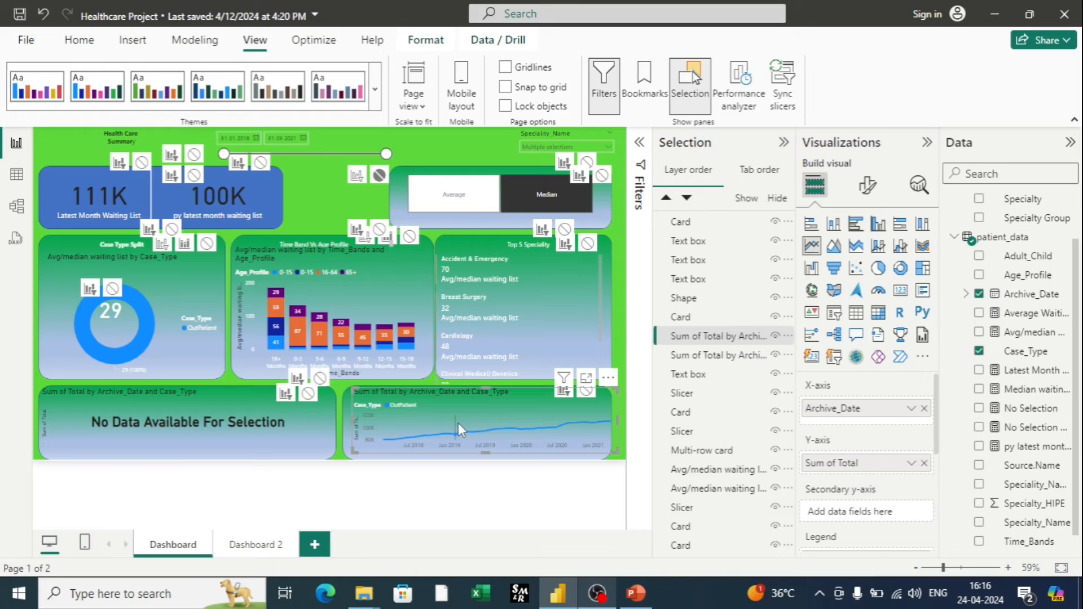
{"action": "left_click", "coordinate": [180, 432]}
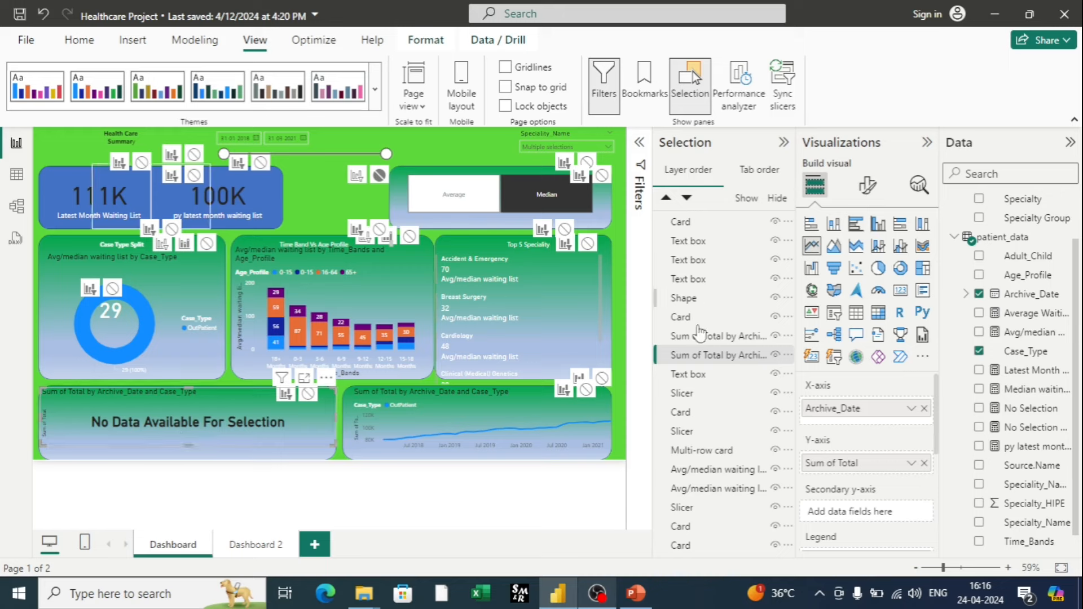
{"action": "left_click", "coordinate": [681, 222]}
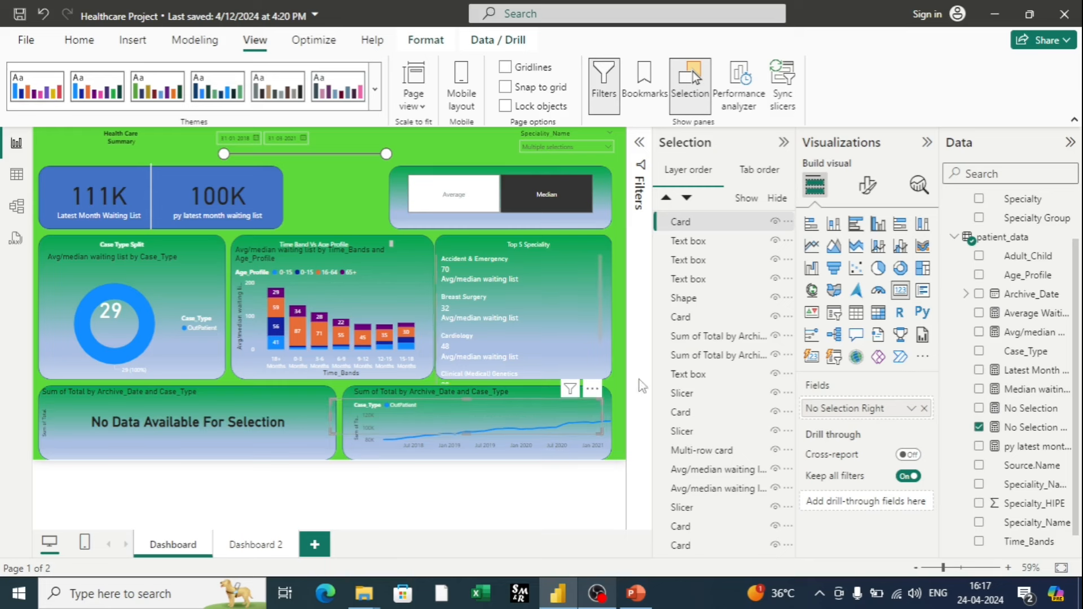
{"action": "left_click", "coordinate": [690, 324]}
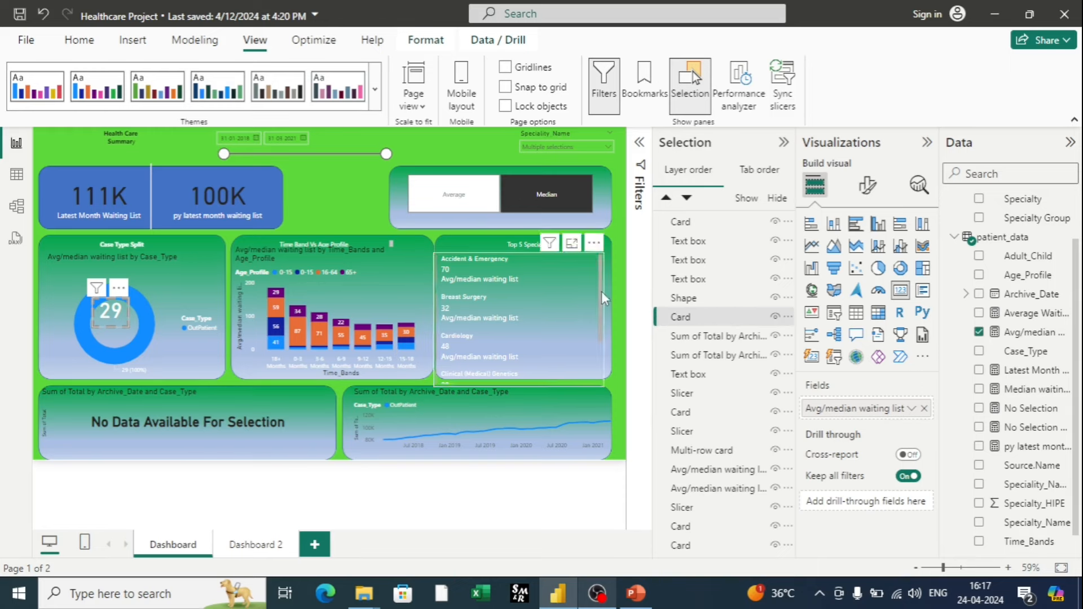
{"action": "left_click", "coordinate": [249, 427]}
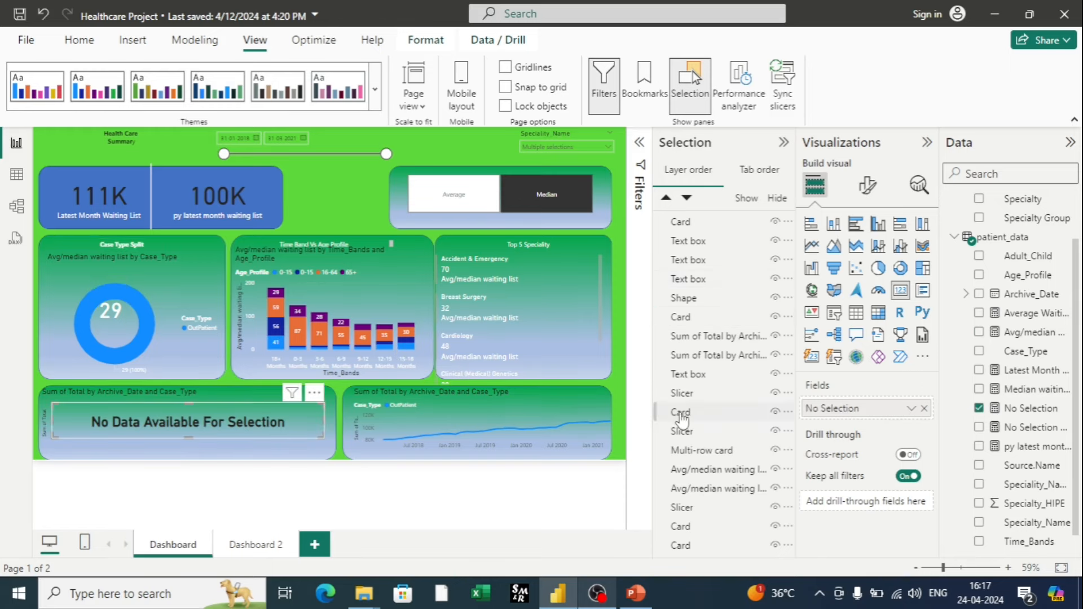
Move the No Selection Right card directly below the OutPatient line chart in the layer order.
{"action": "left_click", "coordinate": [699, 230]}
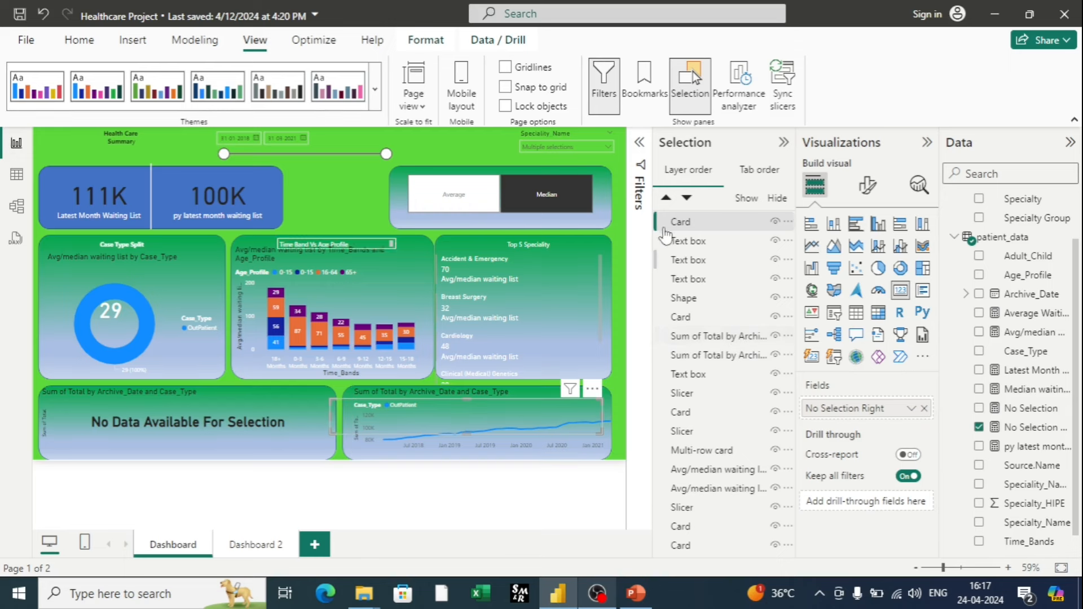
{"action": "left_click_drag", "start_coordinate": [678, 225], "coordinate": [682, 347]}
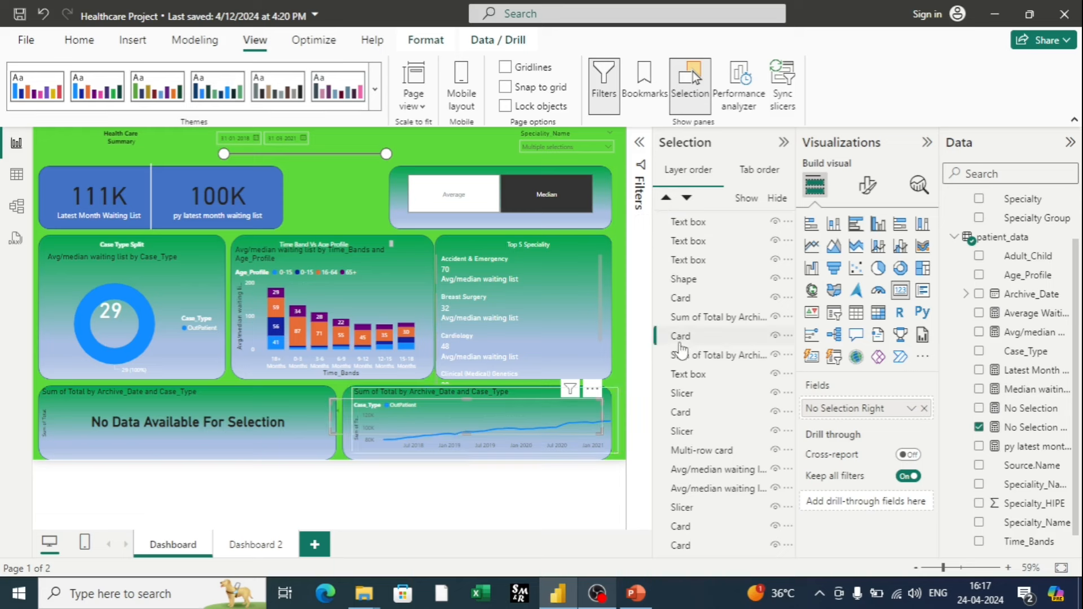
{"action": "left_click", "coordinate": [772, 322]}
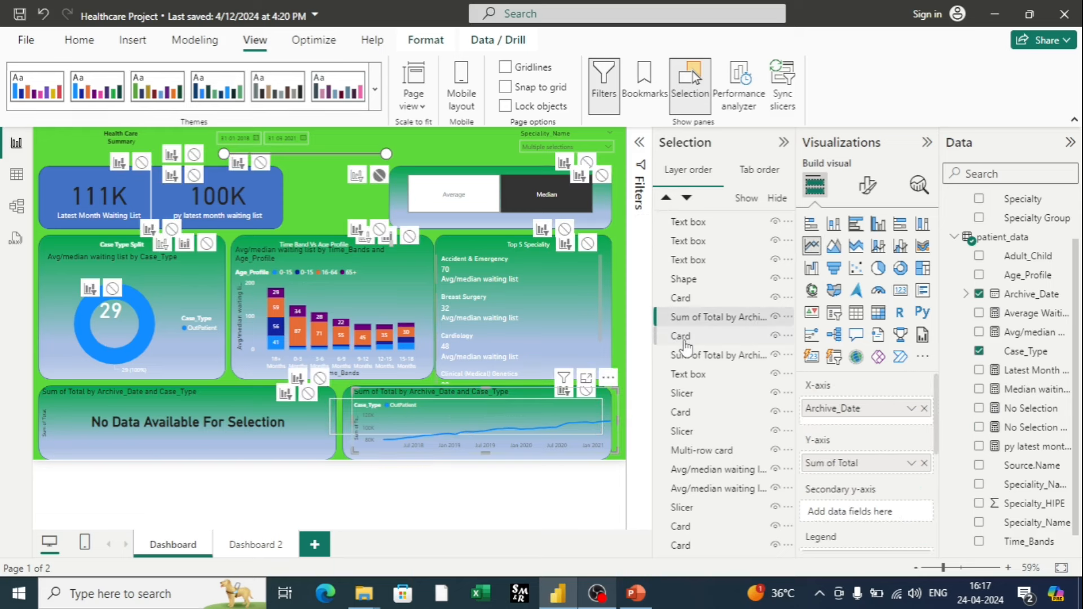
{"action": "left_click", "coordinate": [684, 339]}
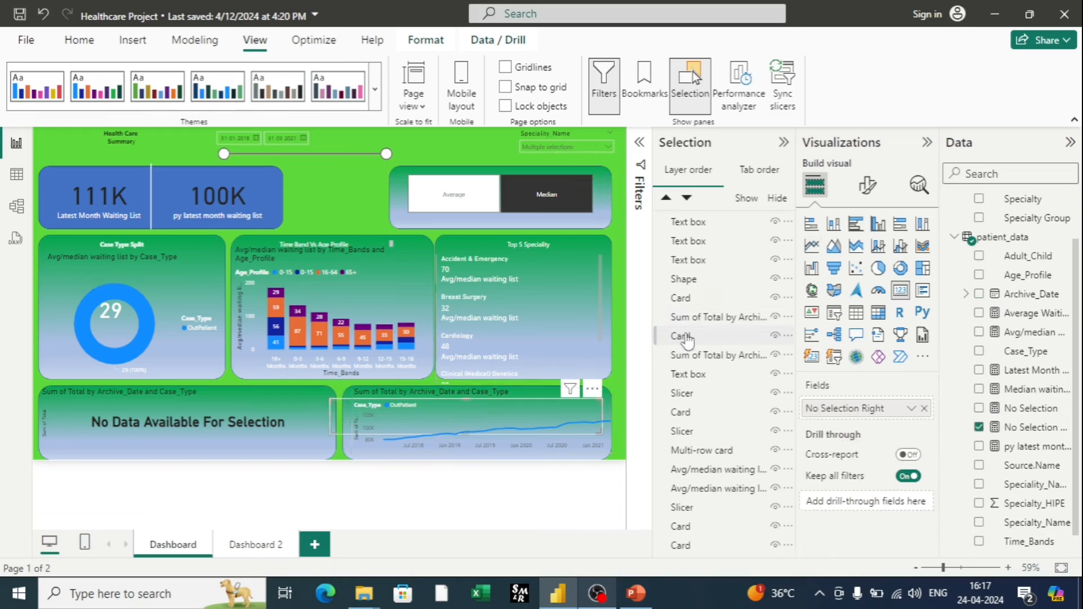
Move the No Selection card directly below the empty Archive_Date line chart in the layer order, and collapse the layer list.
{"action": "left_click", "coordinate": [243, 431]}
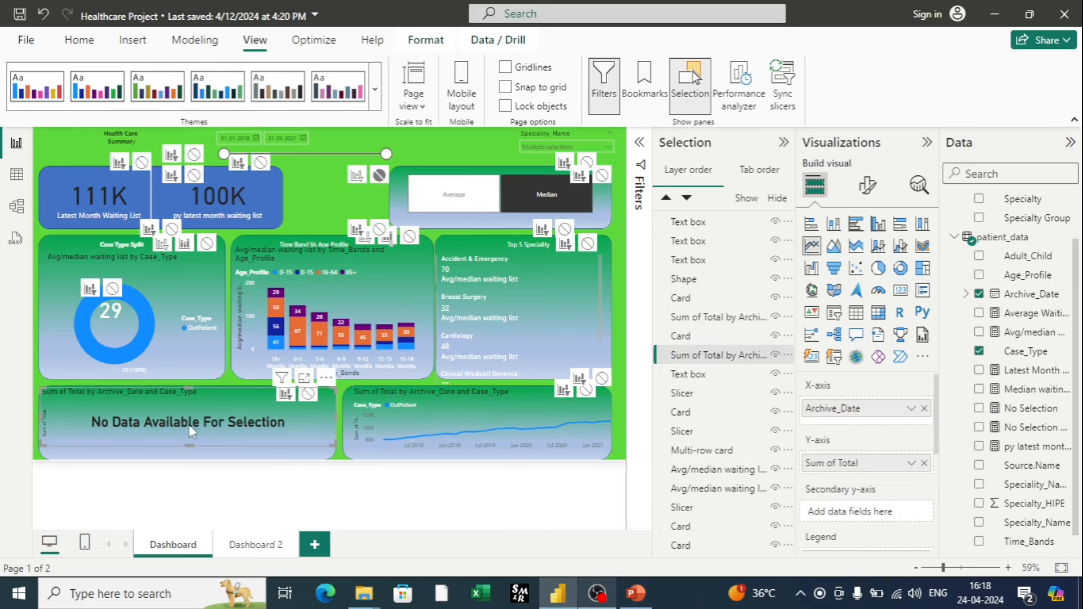
{"action": "left_click", "coordinate": [681, 416]}
{"action": "left_click_drag", "start_coordinate": [681, 416], "coordinate": [681, 386]}
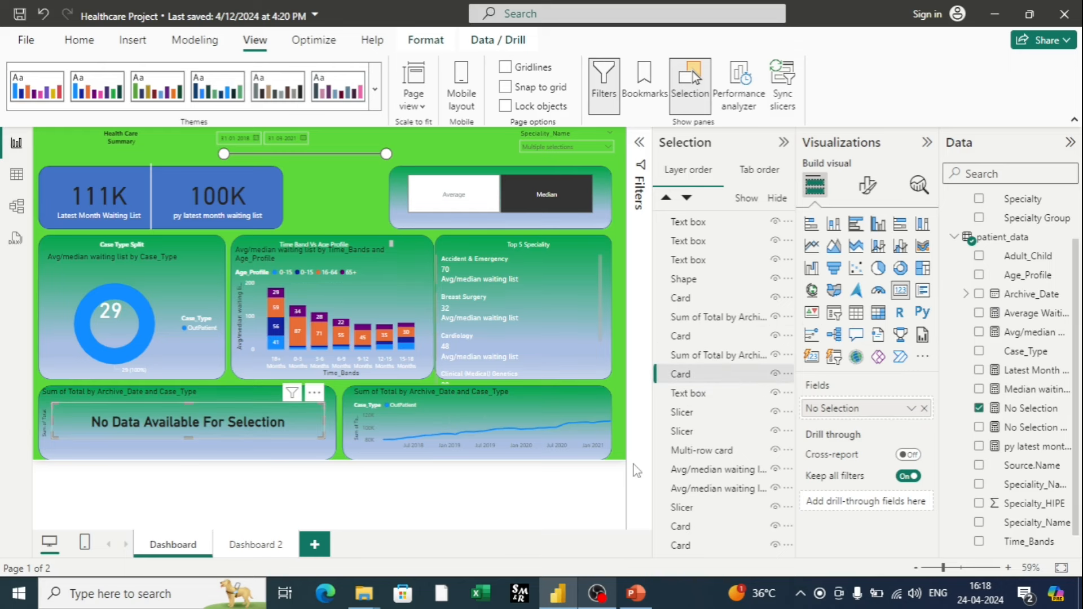
{"action": "left_click", "coordinate": [783, 142]}
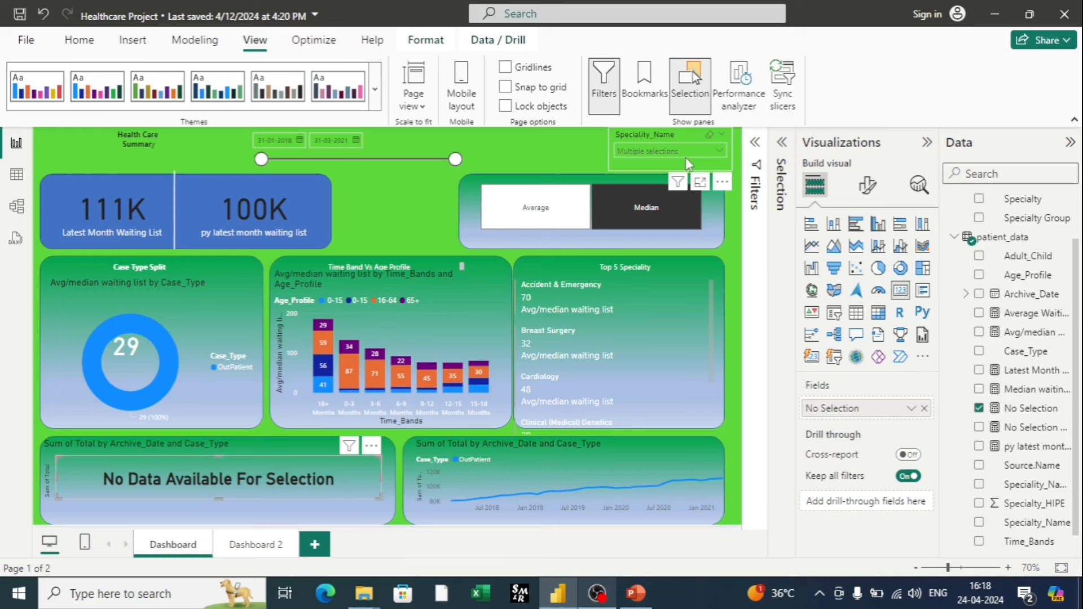
Turn on the "Select all" option in the selection settings of the Speciality_Name slicer.
{"action": "left_click", "coordinate": [685, 157]}
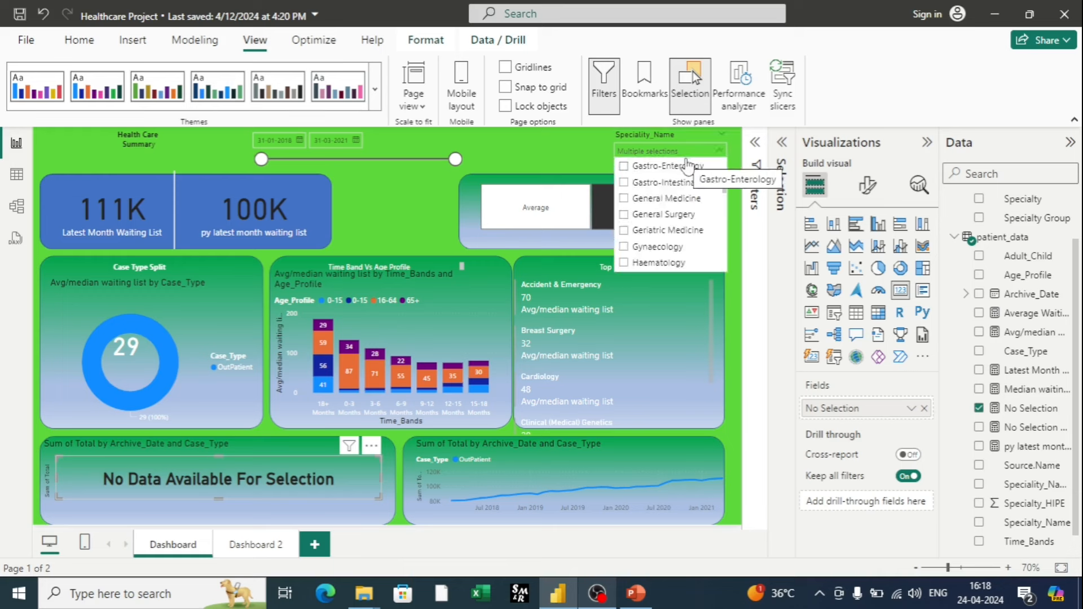
{"action": "left_click", "coordinate": [316, 455]}
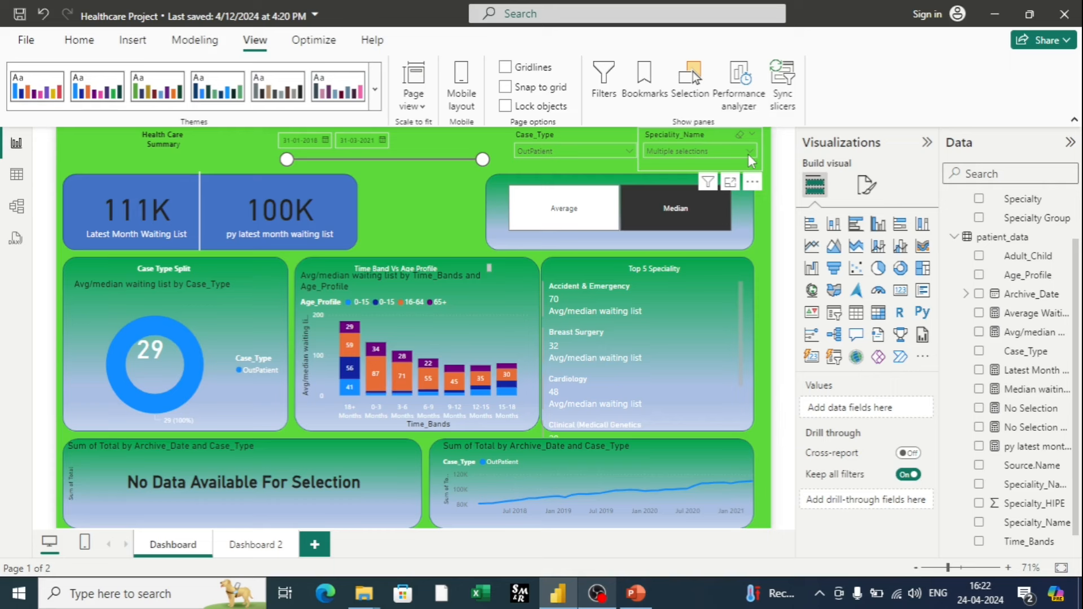
{"action": "left_click", "coordinate": [713, 140]}
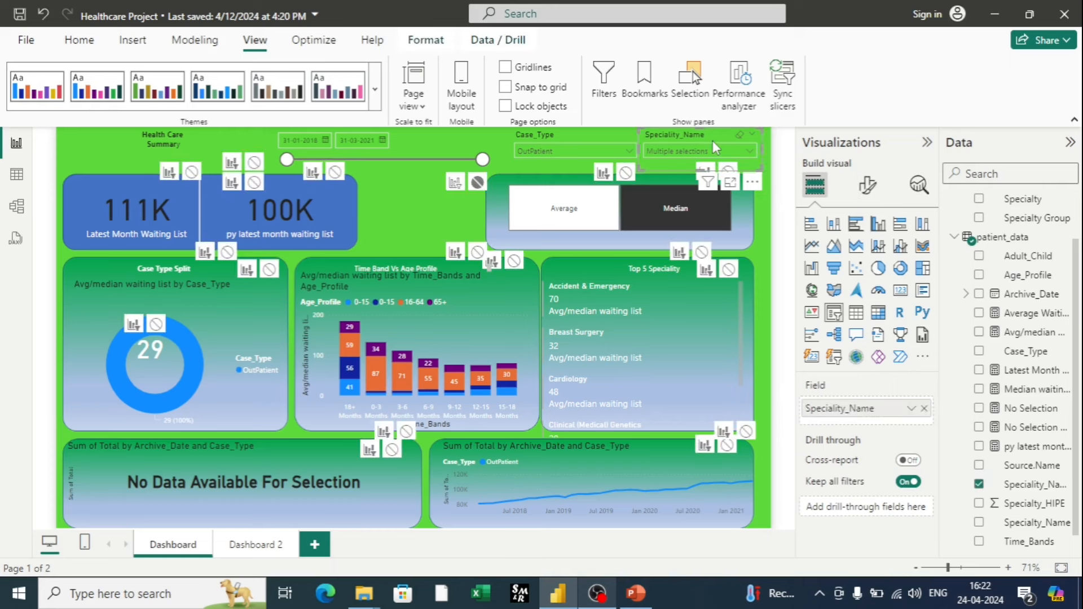
{"action": "left_click", "coordinate": [868, 195]}
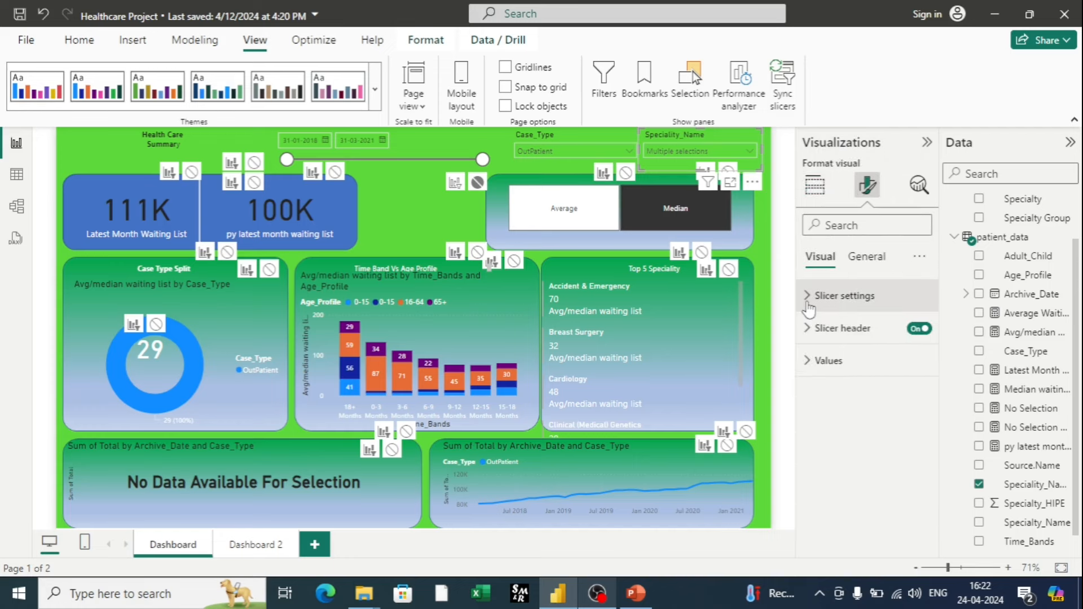
{"action": "left_click", "coordinate": [809, 304]}
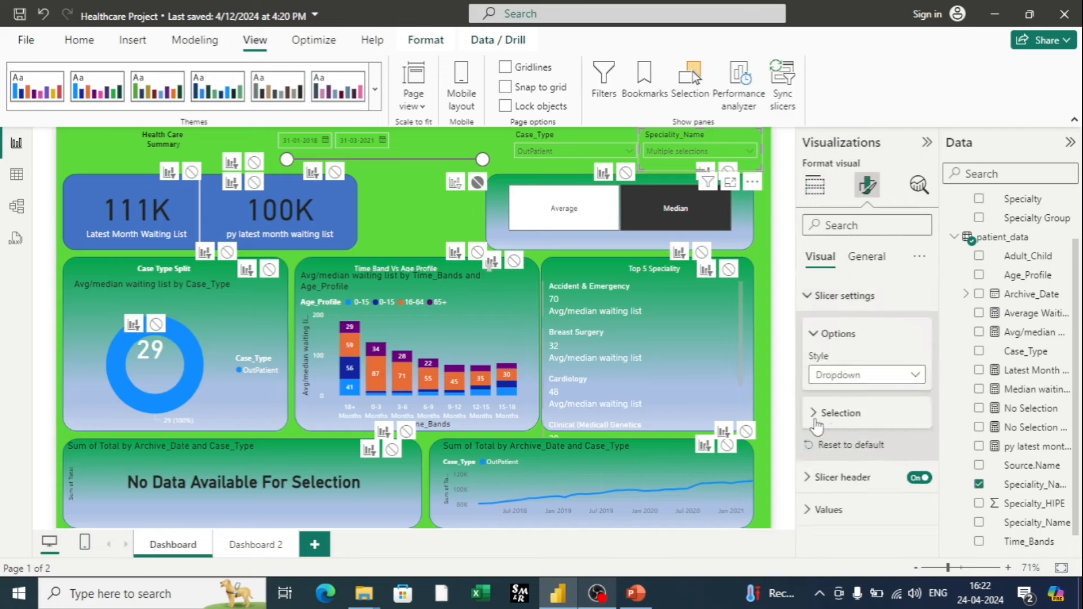
{"action": "left_click", "coordinate": [815, 423]}
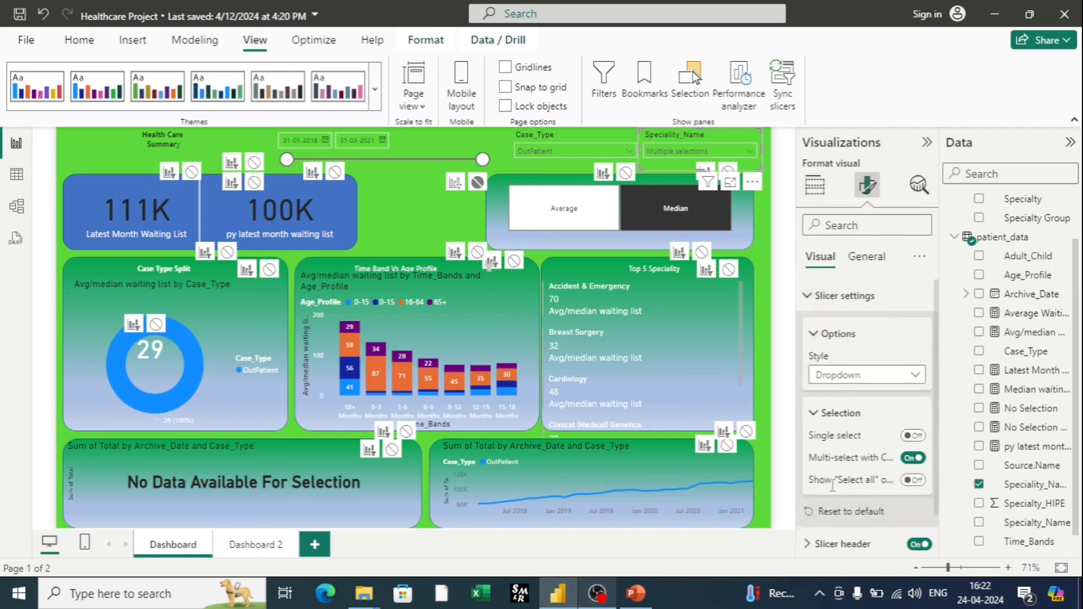
{"action": "left_click", "coordinate": [913, 481]}
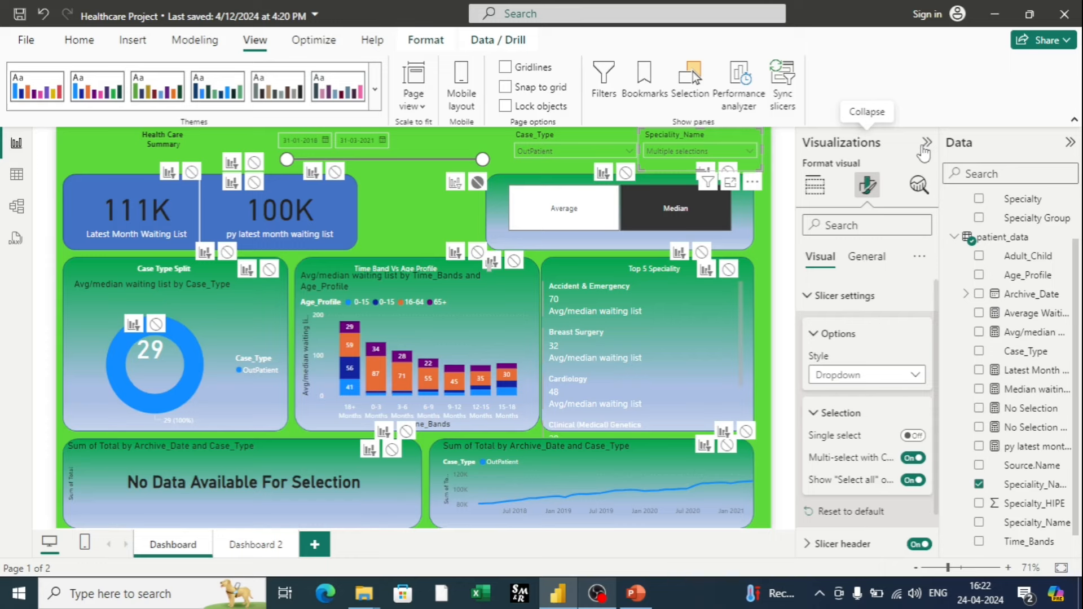
Select all specialities in the Speciality_Name slicer.
{"action": "left_click", "coordinate": [926, 142]}
{"action": "left_click", "coordinate": [809, 150]}
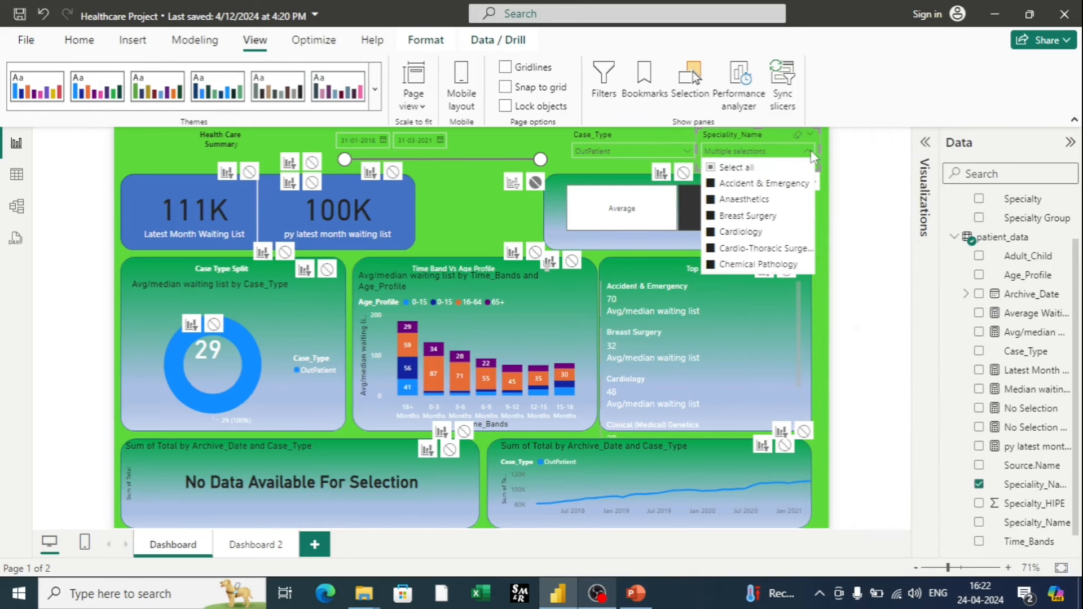
{"action": "left_click", "coordinate": [714, 170]}
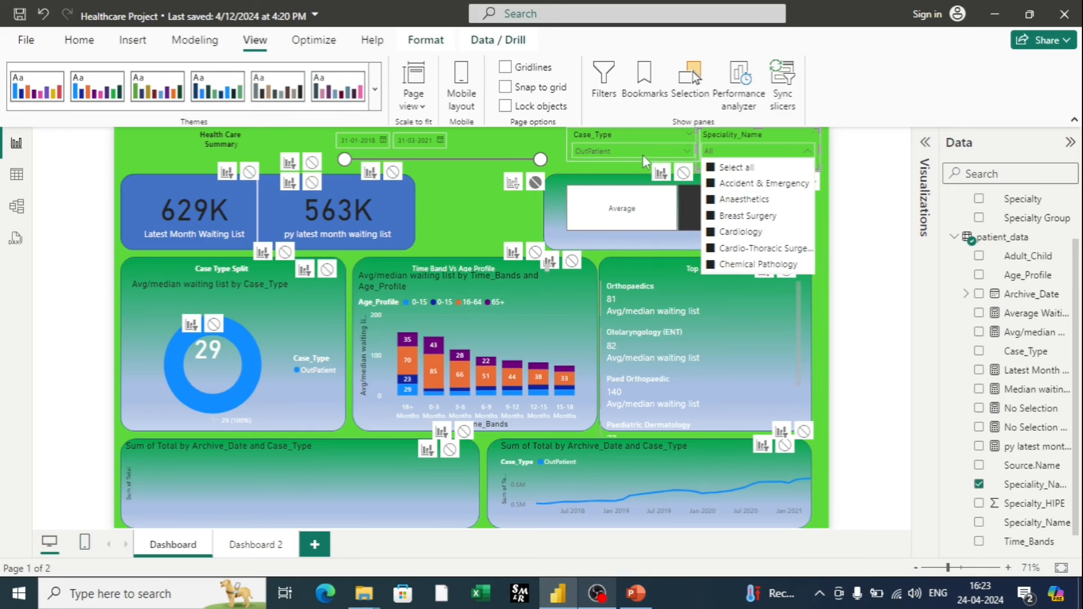
Turn on the "Select all" option in the selection settings of the Case_Type slicer.
{"action": "left_click", "coordinate": [628, 135]}
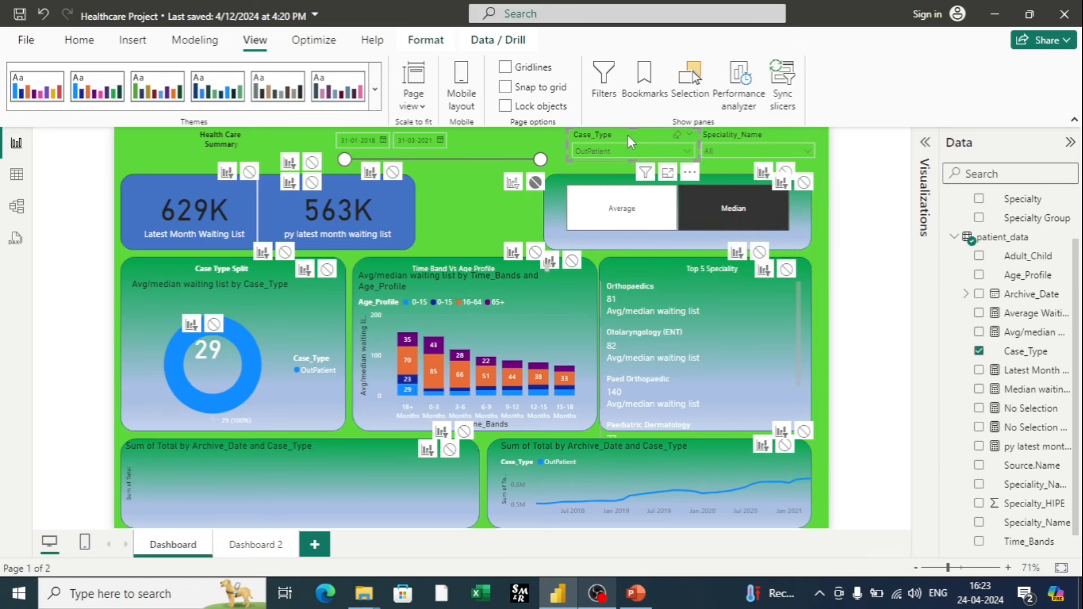
{"action": "left_click", "coordinate": [925, 142]}
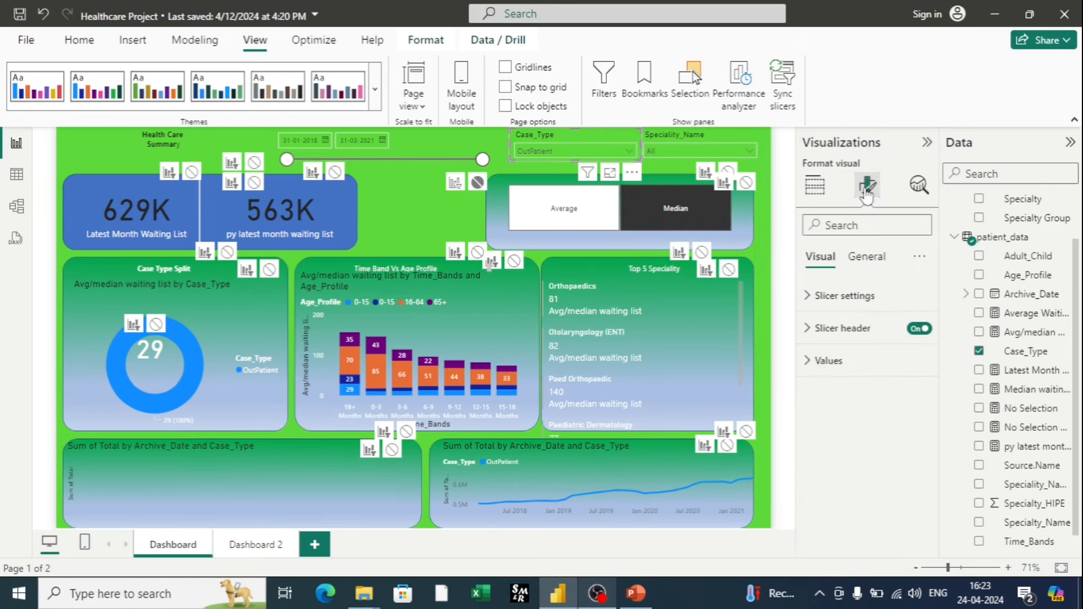
{"action": "left_click", "coordinate": [817, 302]}
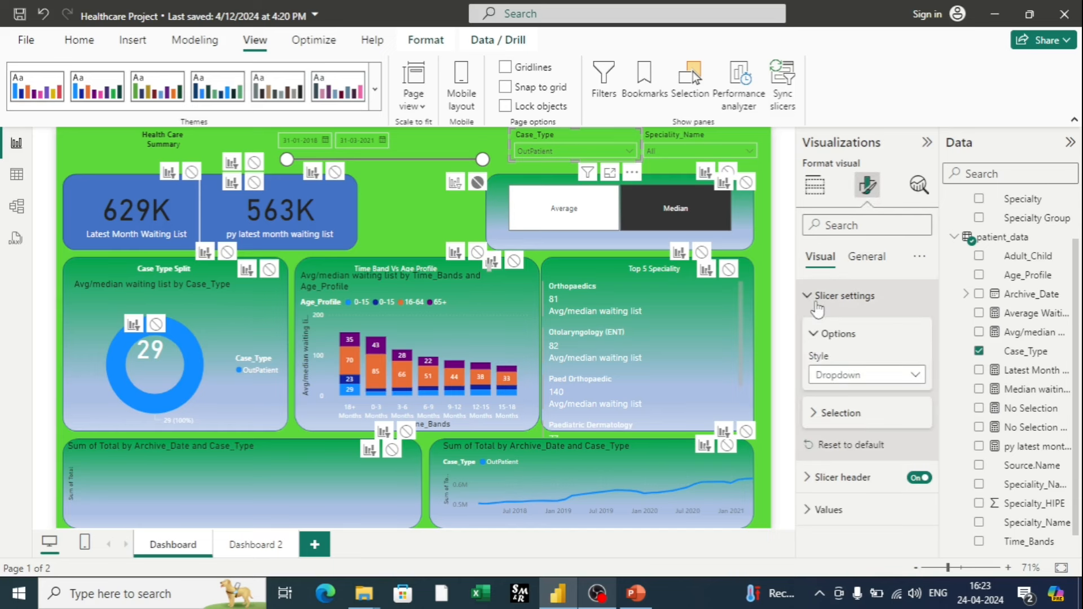
{"action": "left_click", "coordinate": [817, 414]}
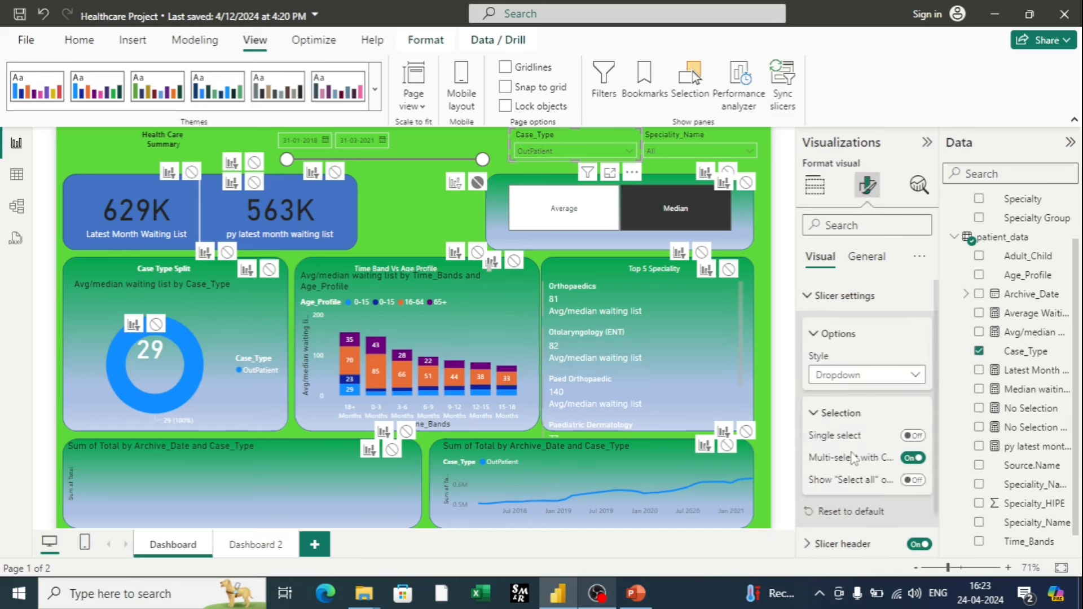
{"action": "left_click", "coordinate": [913, 480]}
Select all case types in the Case_Type slicer and expand the Speciality_Name list to check its entries.
{"action": "left_click", "coordinate": [629, 151]}
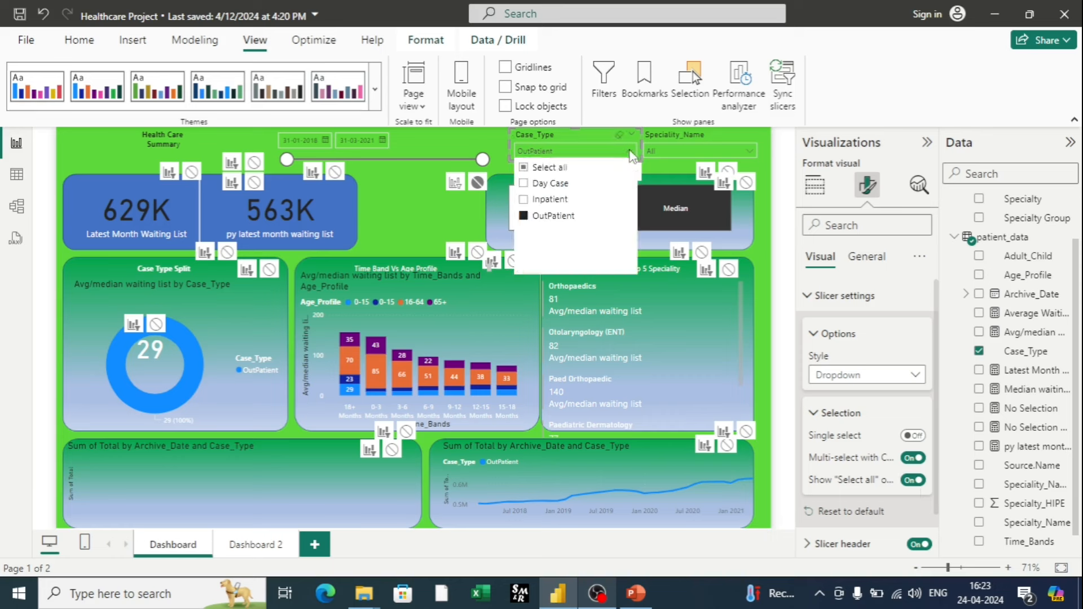
{"action": "left_click", "coordinate": [527, 172]}
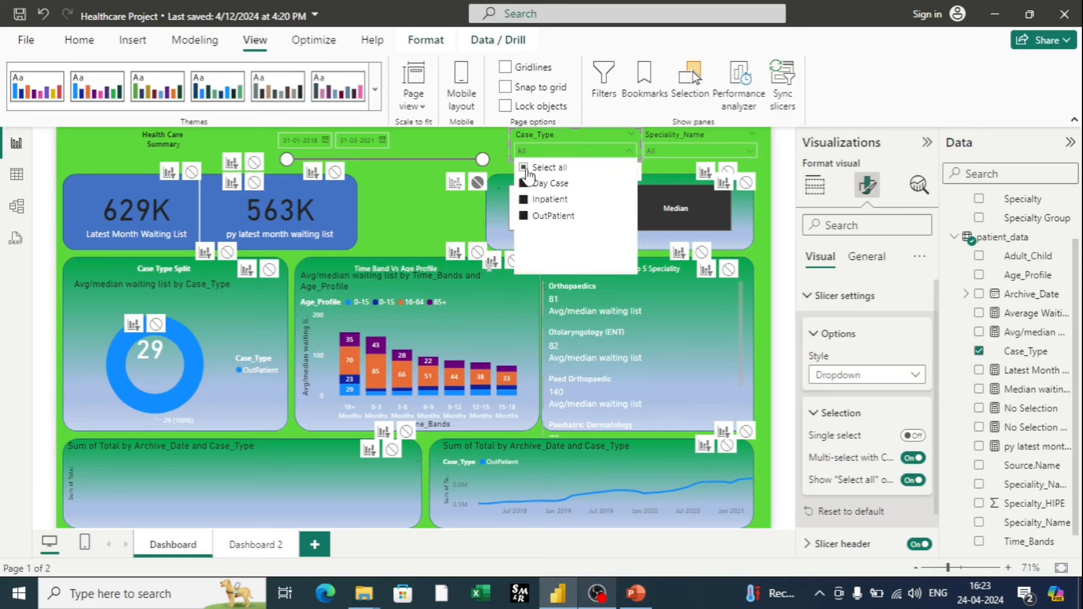
{"action": "left_click", "coordinate": [750, 151]}
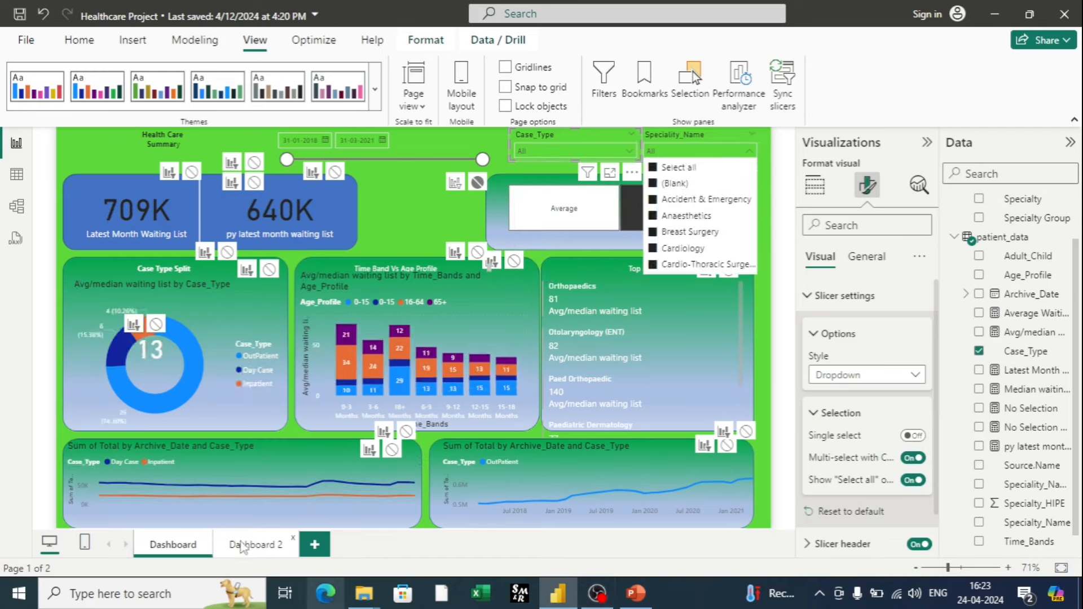
On the Dashboard 2 page, turn on the "Select all" option for the Case_Type slicer.
{"action": "left_click", "coordinate": [243, 549]}
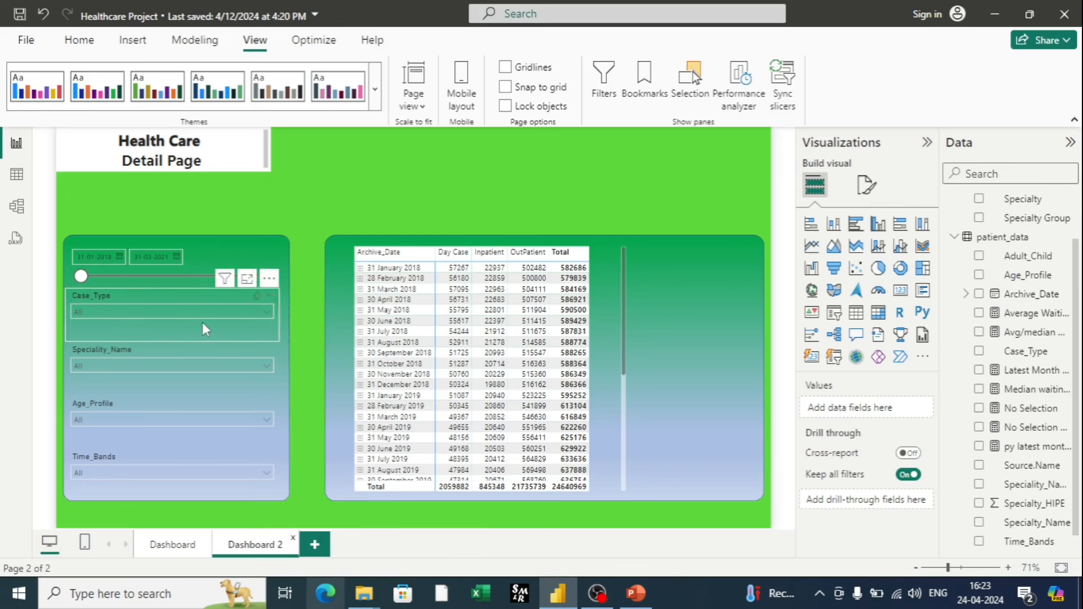
{"action": "left_click", "coordinate": [266, 314]}
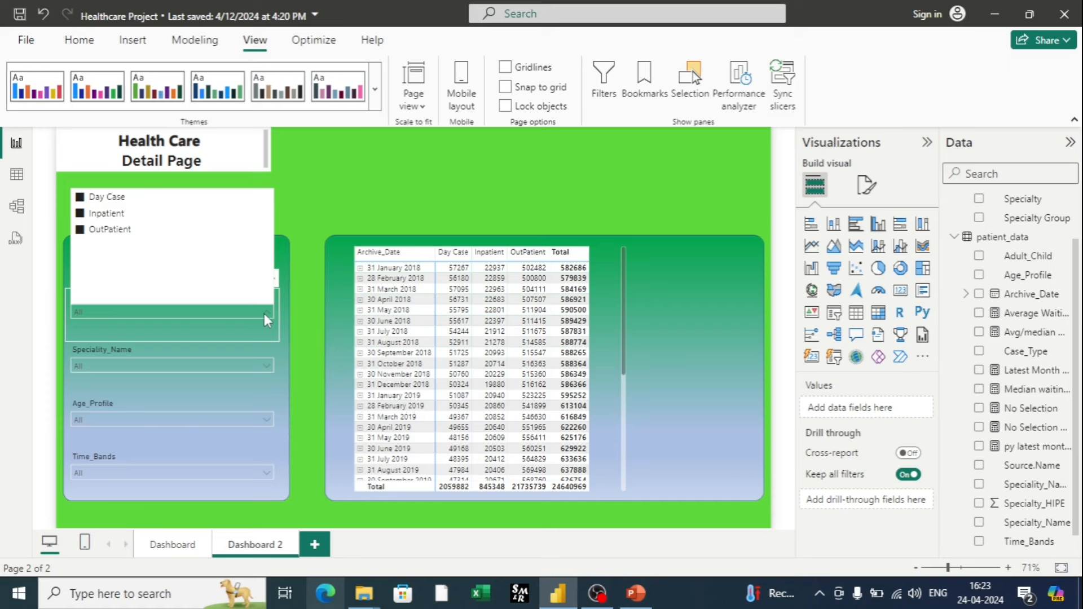
{"action": "left_click", "coordinate": [73, 326]}
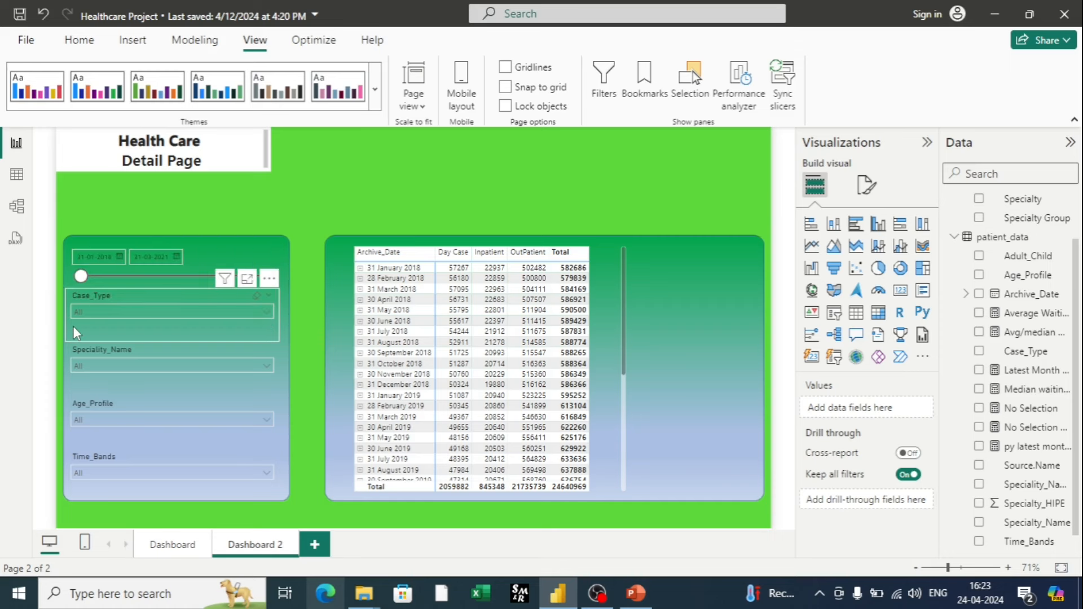
{"action": "left_click", "coordinate": [73, 326]}
{"action": "left_click", "coordinate": [867, 185]}
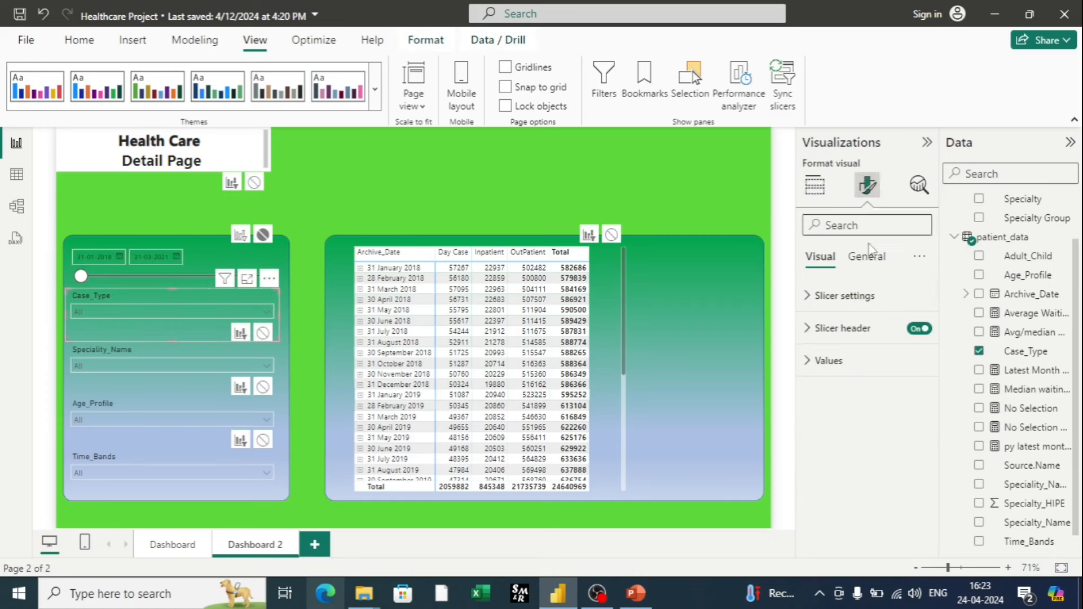
{"action": "left_click", "coordinate": [845, 296]}
{"action": "left_click", "coordinate": [868, 421]}
{"action": "left_click", "coordinate": [913, 458]}
{"action": "left_click", "coordinate": [913, 480]}
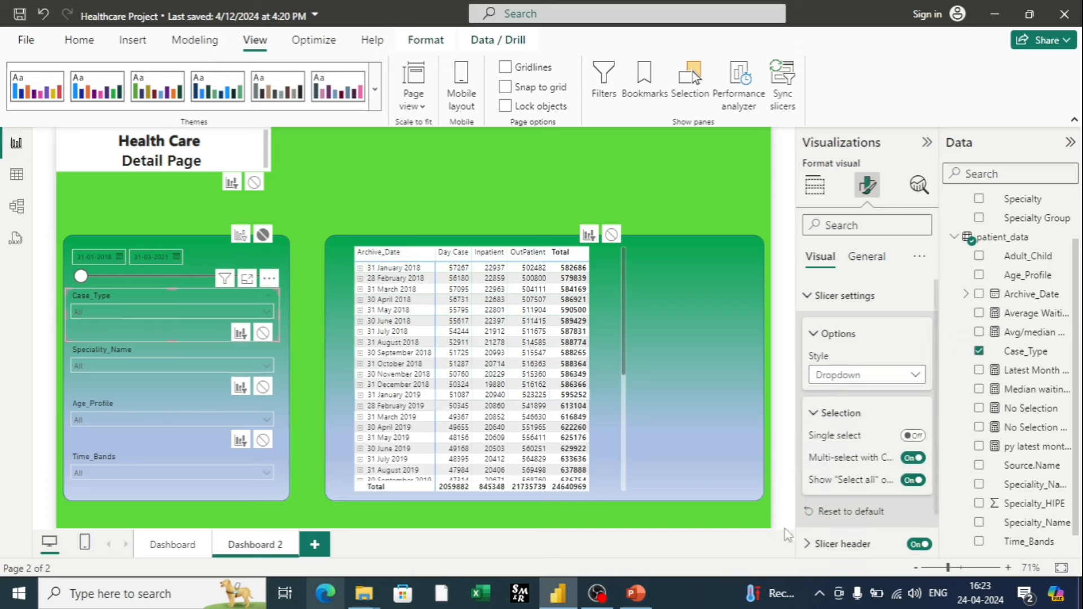
Turn on the "Select all" option for the Speciality_Name, Age_Profile and Time_Bands slicers on the detail page.
{"action": "left_click", "coordinate": [125, 354]}
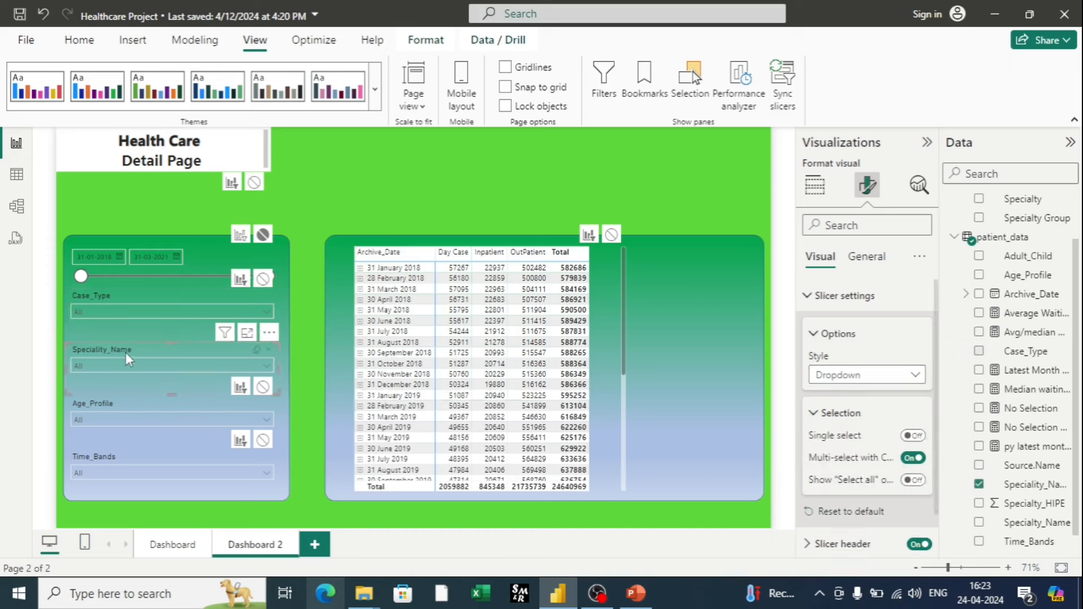
{"action": "left_click", "coordinate": [913, 480]}
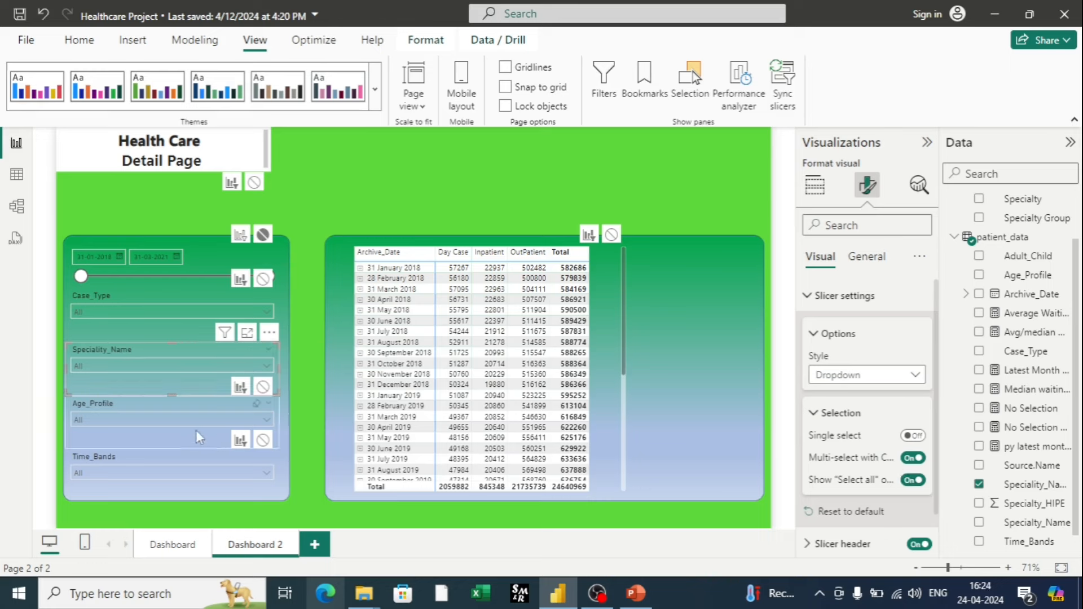
{"action": "left_click", "coordinate": [168, 417]}
{"action": "left_click", "coordinate": [910, 481]}
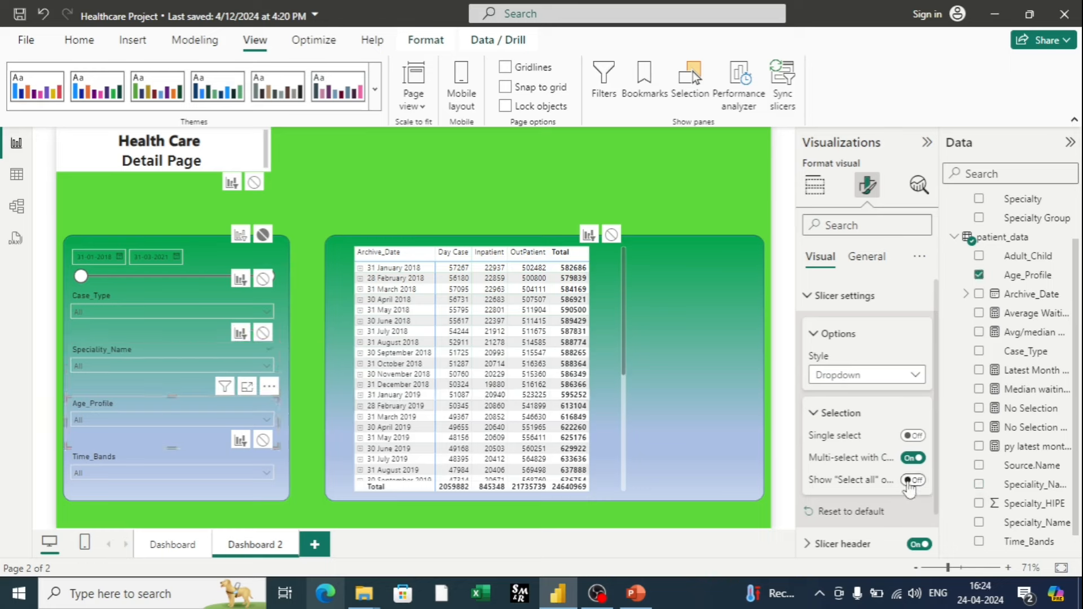
{"action": "left_click", "coordinate": [186, 470]}
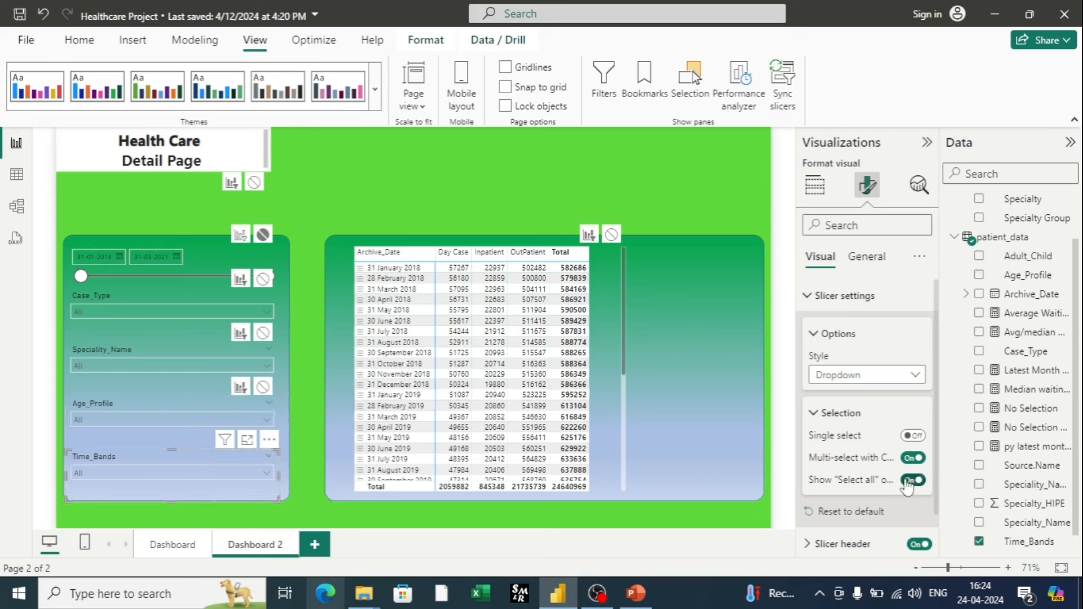
Check the lists of the Case_Type, Speciality_Name, Age_Profile and Time_Bands slicers for the "Select all" entry.
{"action": "left_click", "coordinate": [264, 312]}
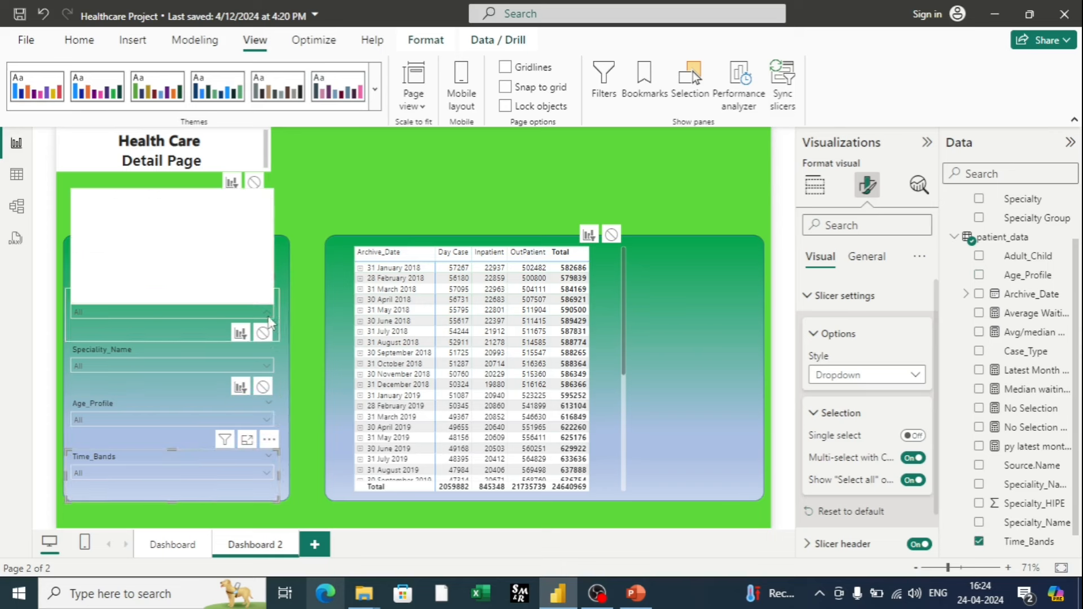
{"action": "left_click", "coordinate": [266, 367]}
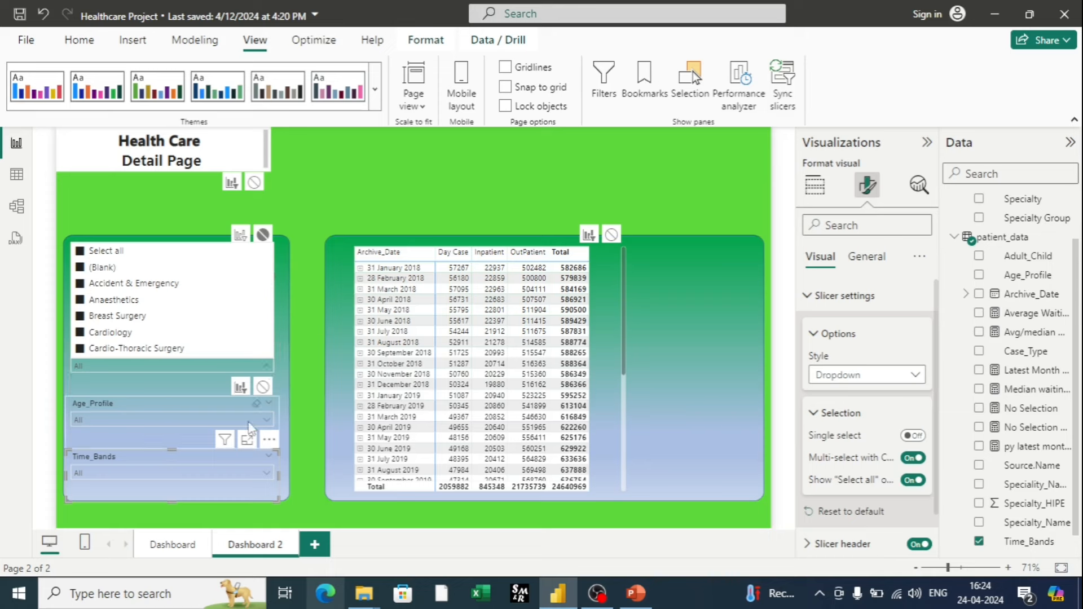
{"action": "left_click", "coordinate": [268, 418]}
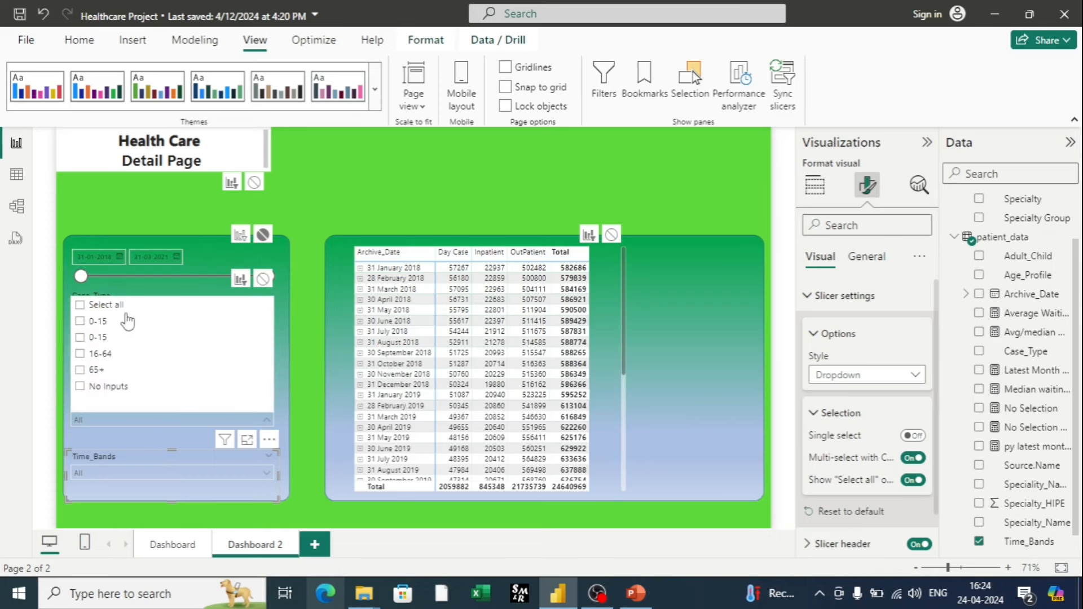
{"action": "left_click", "coordinate": [270, 473]}
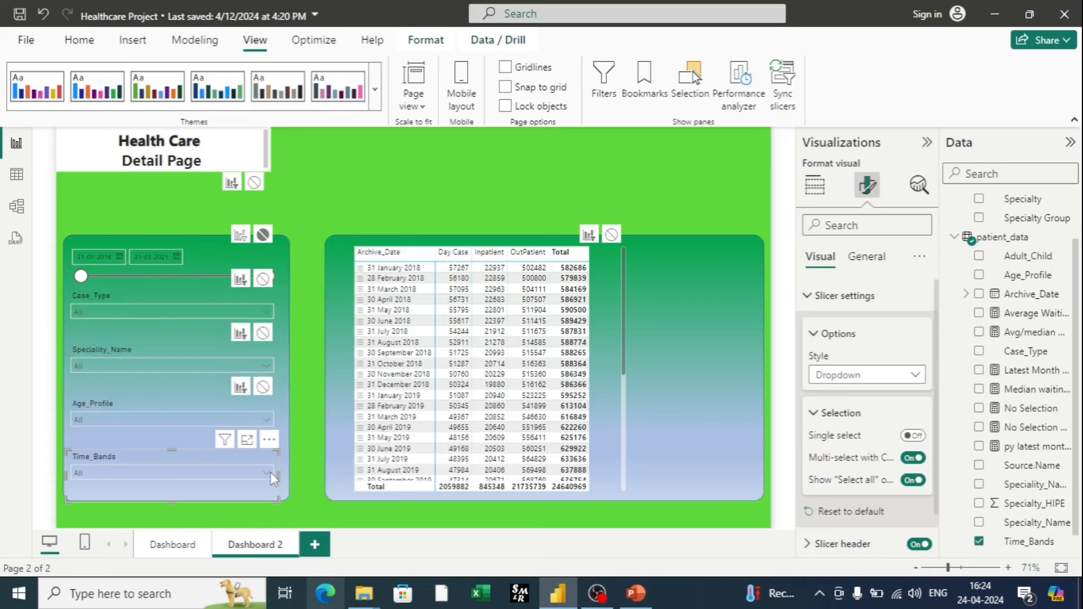
{"action": "left_click", "coordinate": [269, 472]}
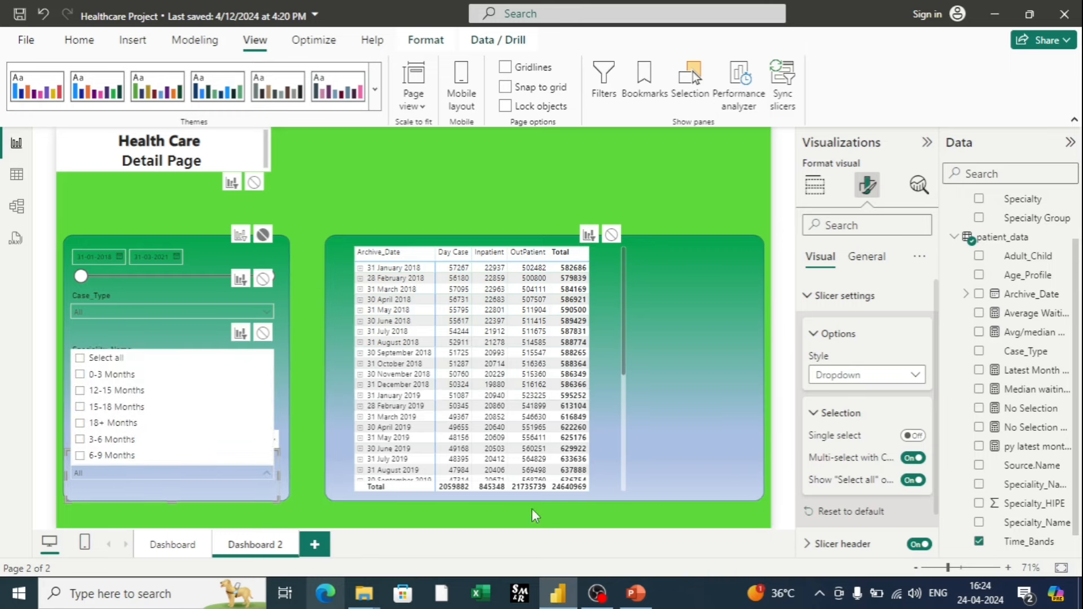
Insert a Help button on the Dashboard page and place it between the waiting list cards and the Average/Median switch.
{"action": "left_click", "coordinate": [172, 546]}
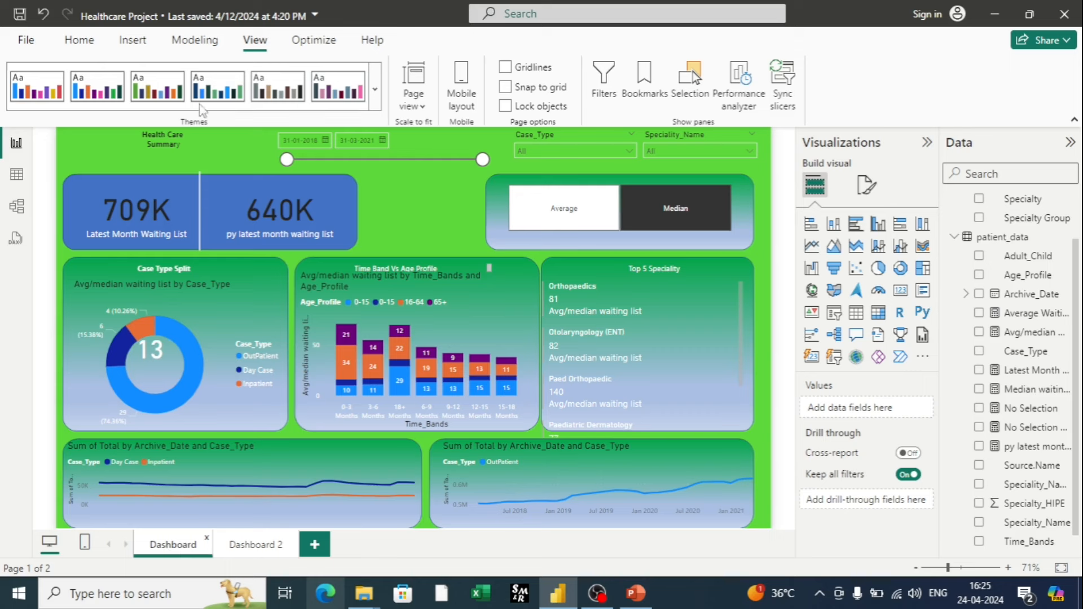
{"action": "left_click", "coordinate": [139, 48]}
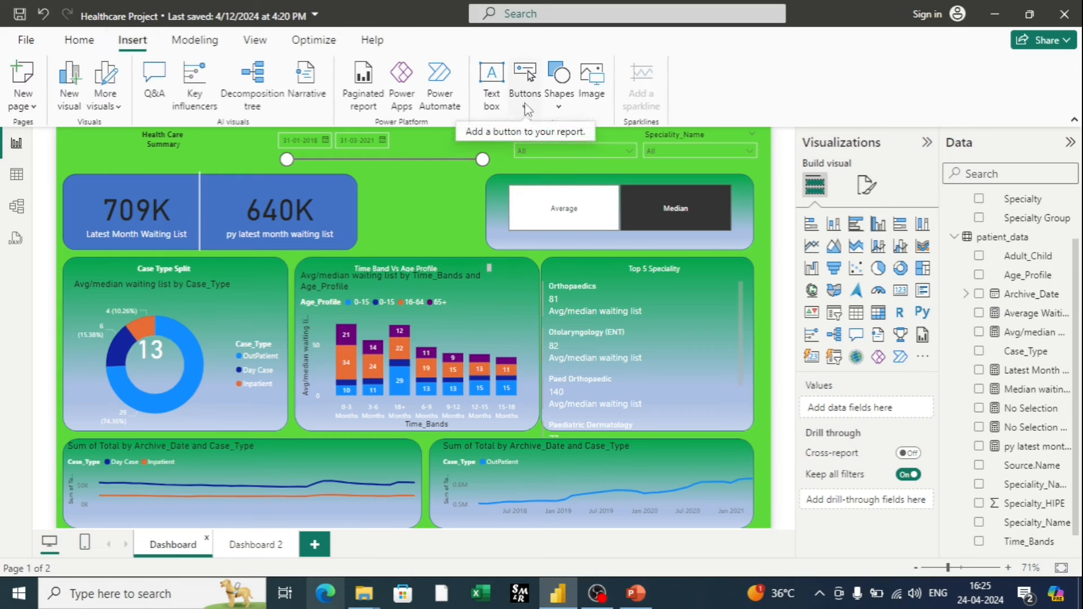
{"action": "left_click", "coordinate": [526, 96]}
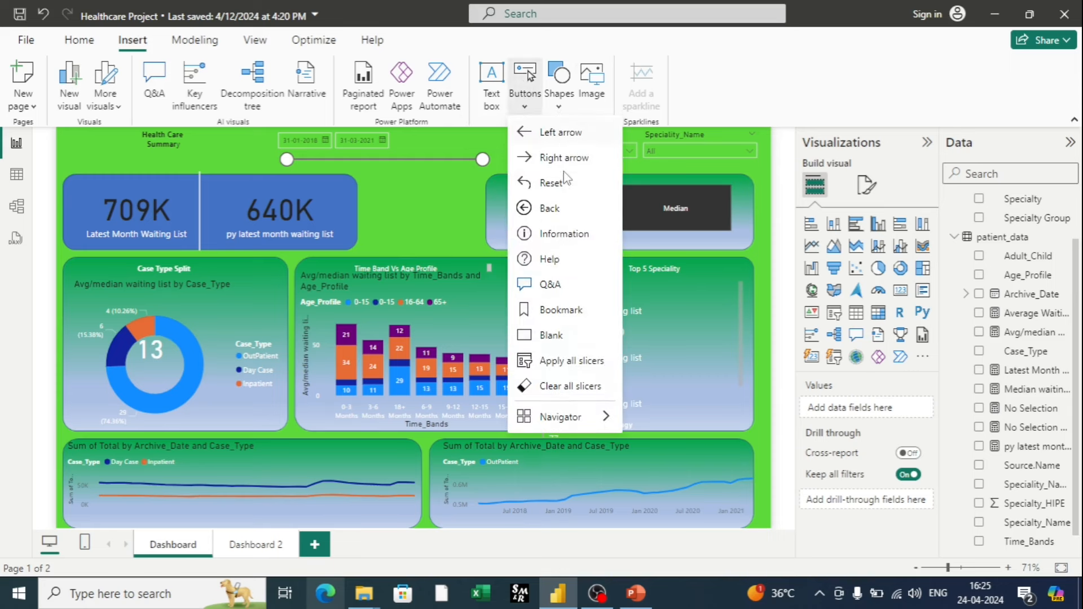
{"action": "left_click", "coordinate": [558, 264]}
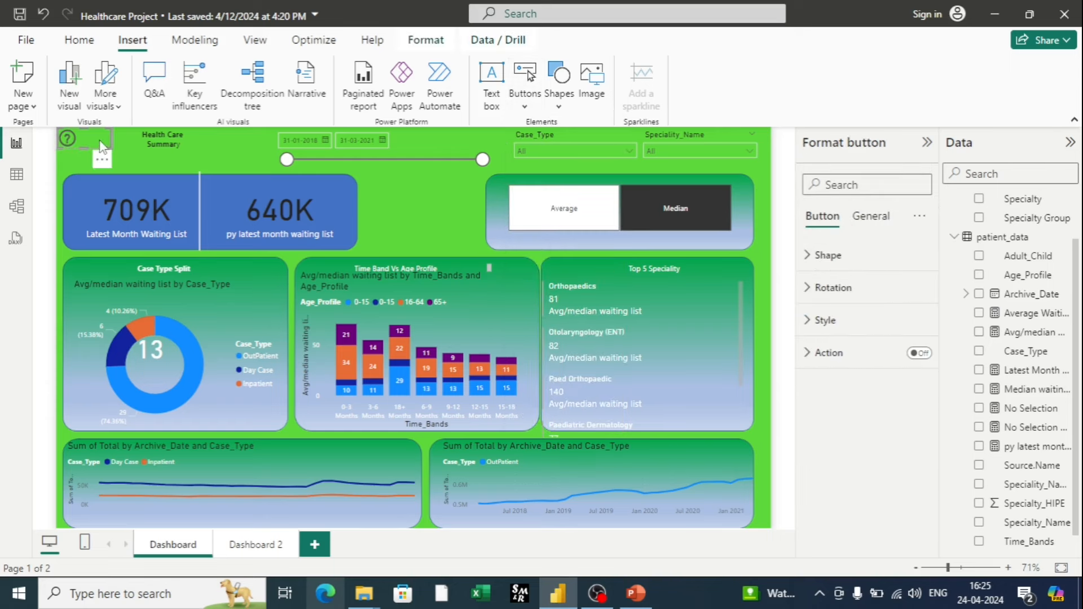
{"action": "left_click_drag", "start_coordinate": [105, 140], "coordinate": [431, 211]}
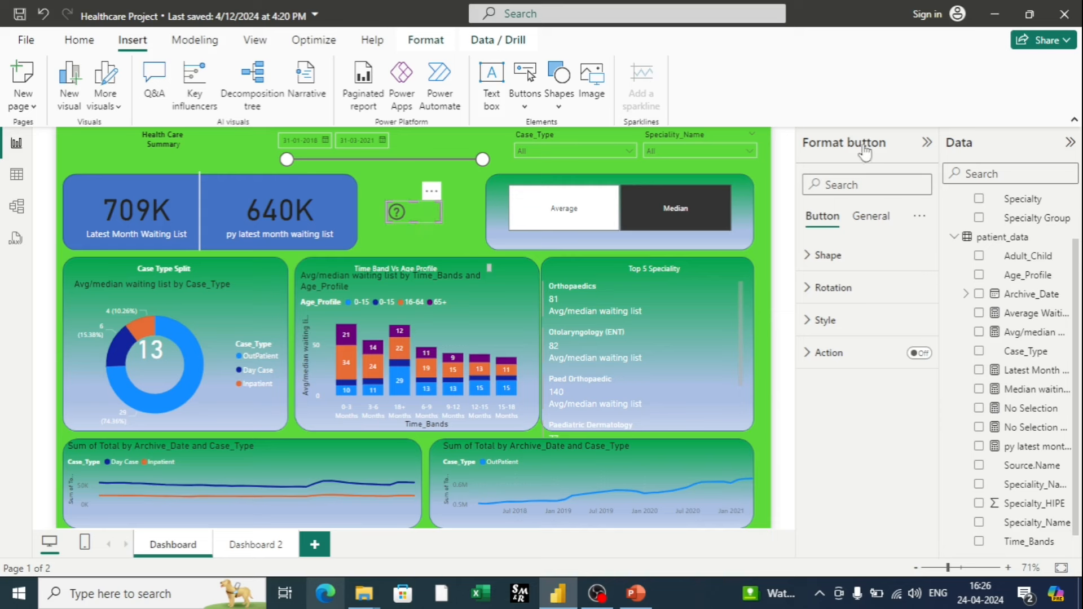
Turn on the Help button's action with type Page navigation and destination Dashboard 2.
{"action": "left_click", "coordinate": [919, 354]}
{"action": "left_click", "coordinate": [813, 364]}
{"action": "scroll", "coordinate": [841, 378], "scroll_direction": "down", "scroll_amount": 1}
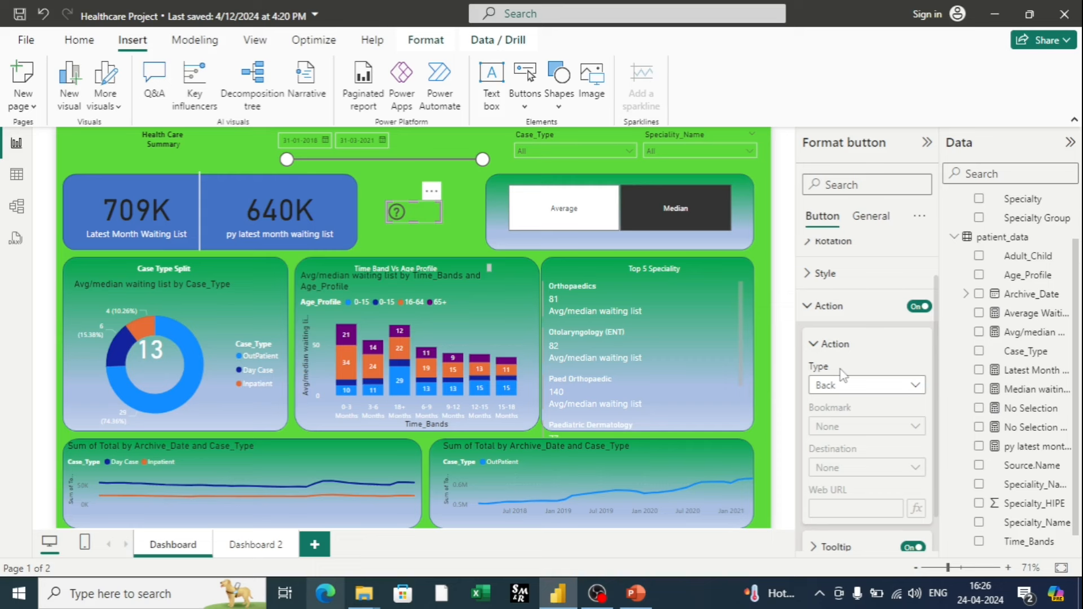
{"action": "left_click", "coordinate": [918, 388]}
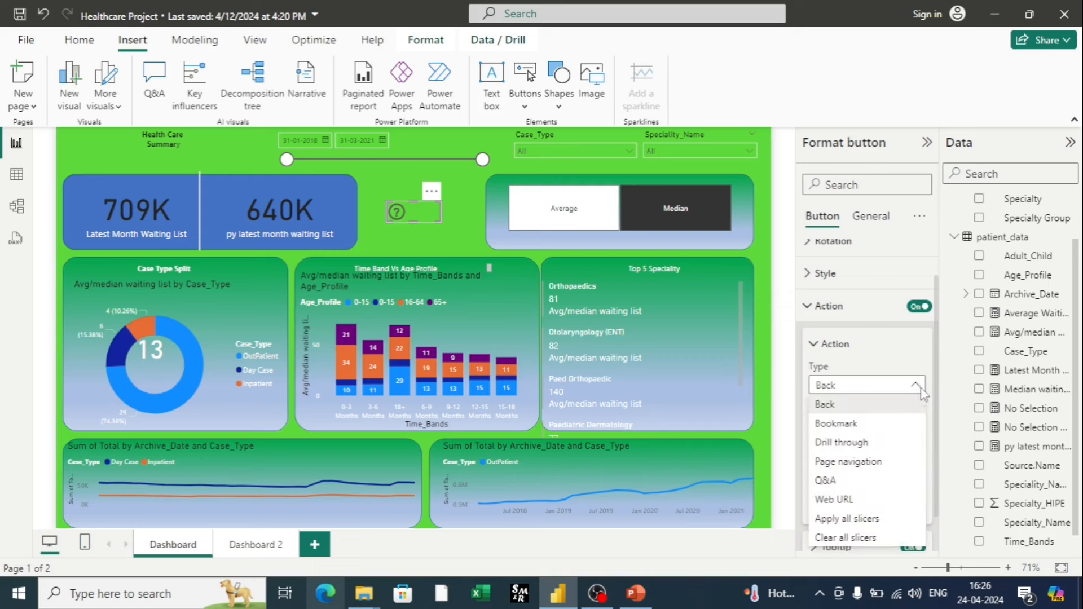
{"action": "left_click", "coordinate": [899, 462]}
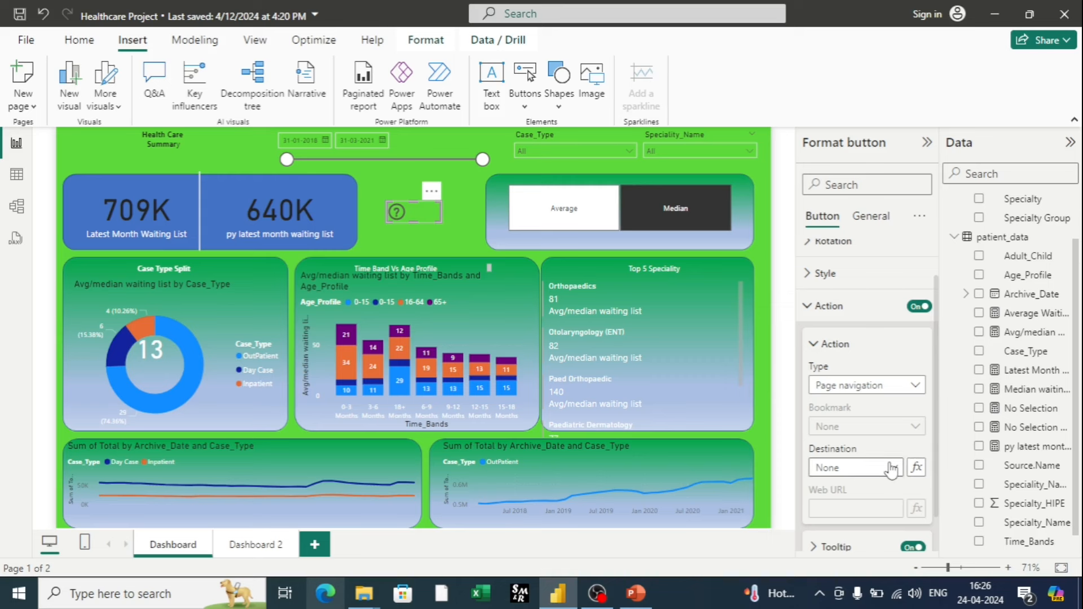
{"action": "scroll", "coordinate": [903, 429], "scroll_direction": "down", "scroll_amount": 1}
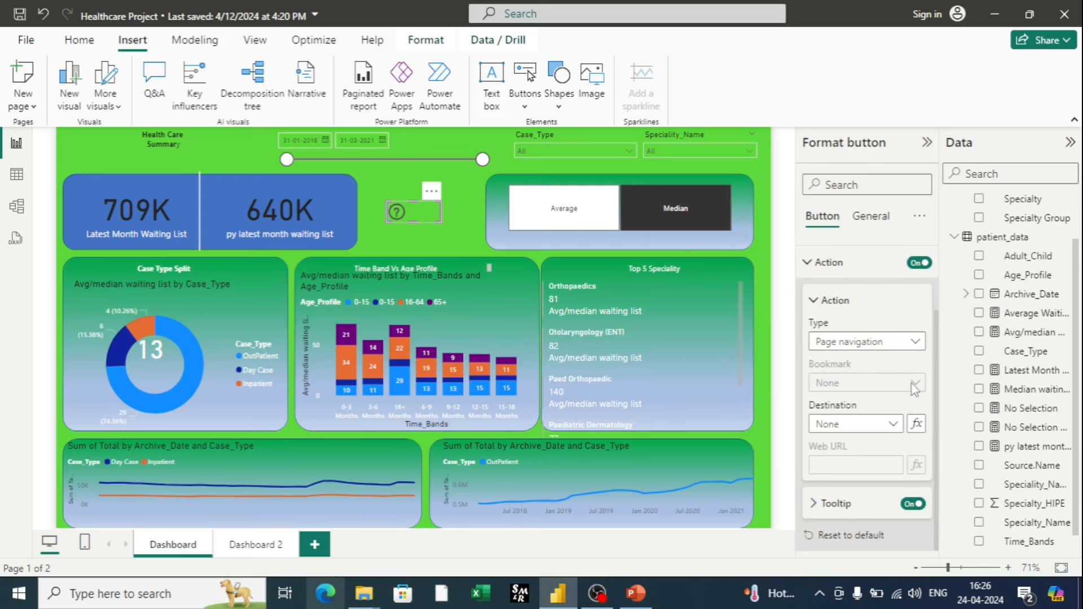
{"action": "left_click", "coordinate": [891, 425]}
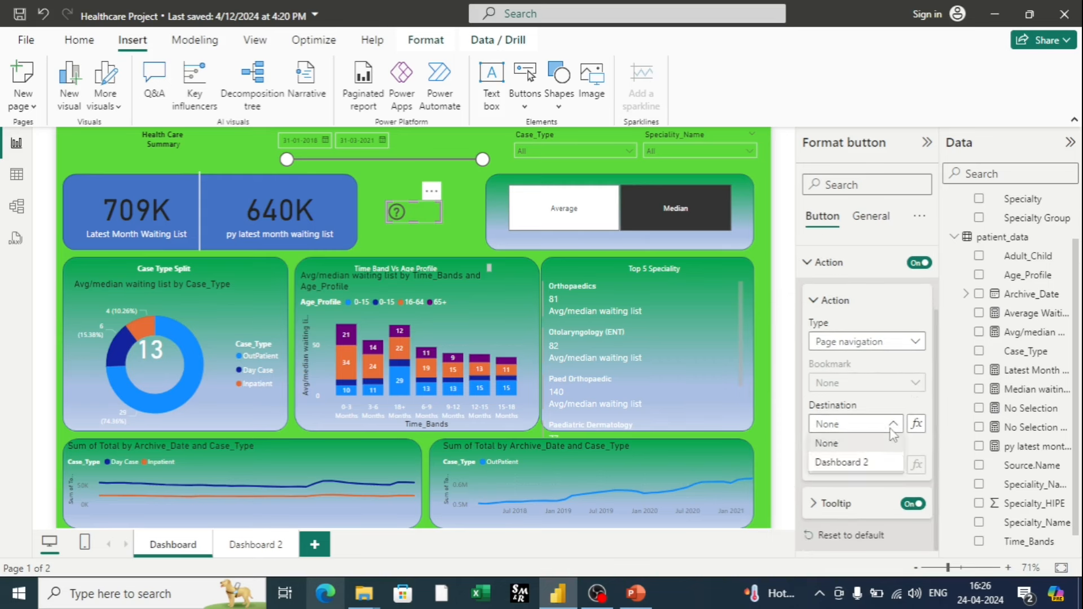
{"action": "left_click", "coordinate": [875, 463]}
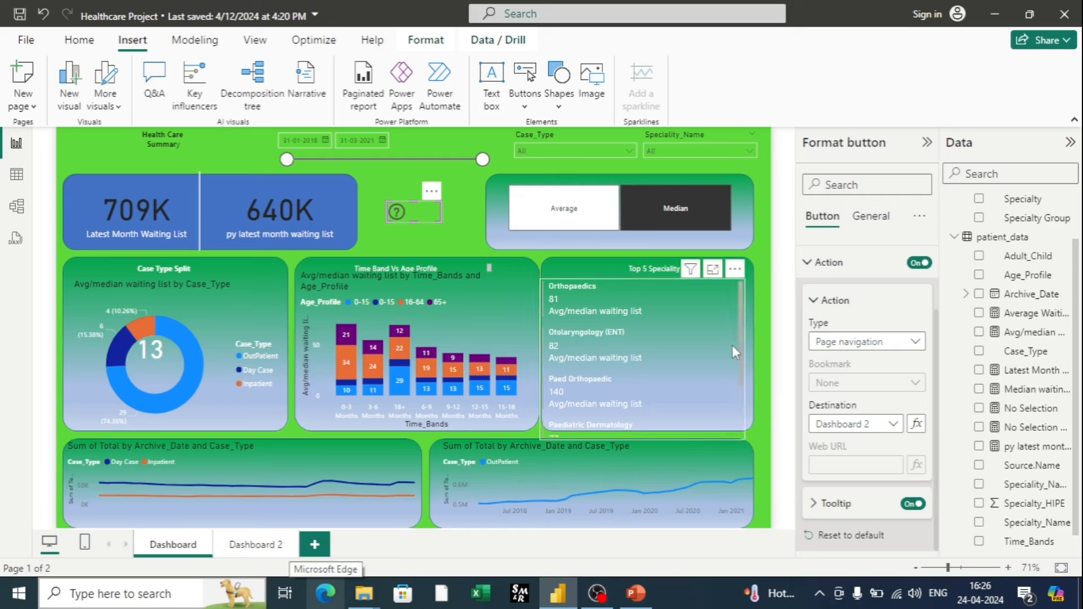
{"action": "left_click", "coordinate": [819, 304]}
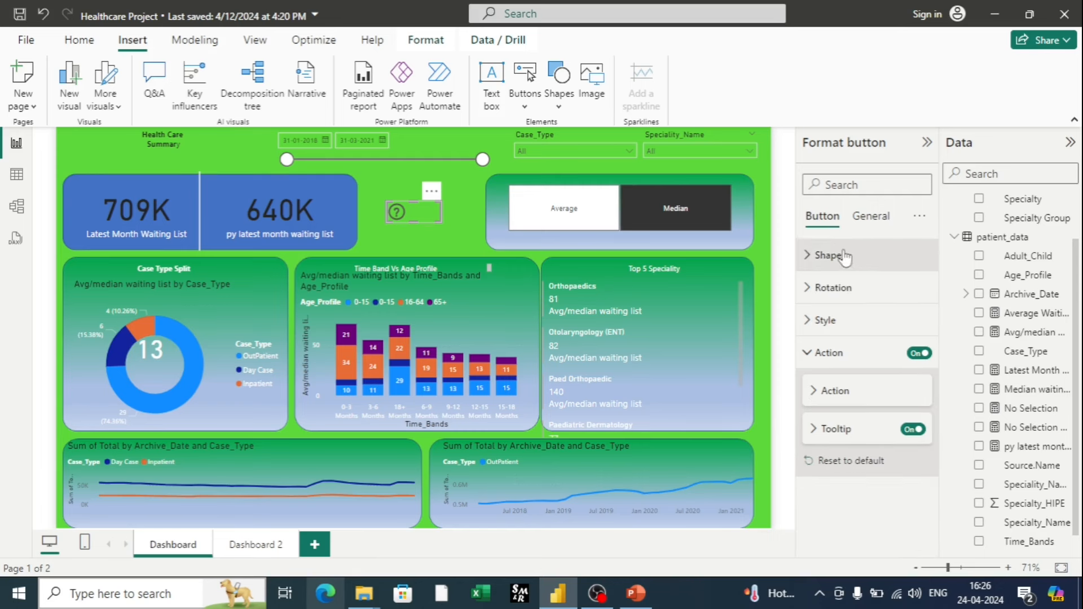
Set the Help button's tooltip text to "Click Here To Go To Detailed Page" and check it on the button.
{"action": "left_click", "coordinate": [871, 217]}
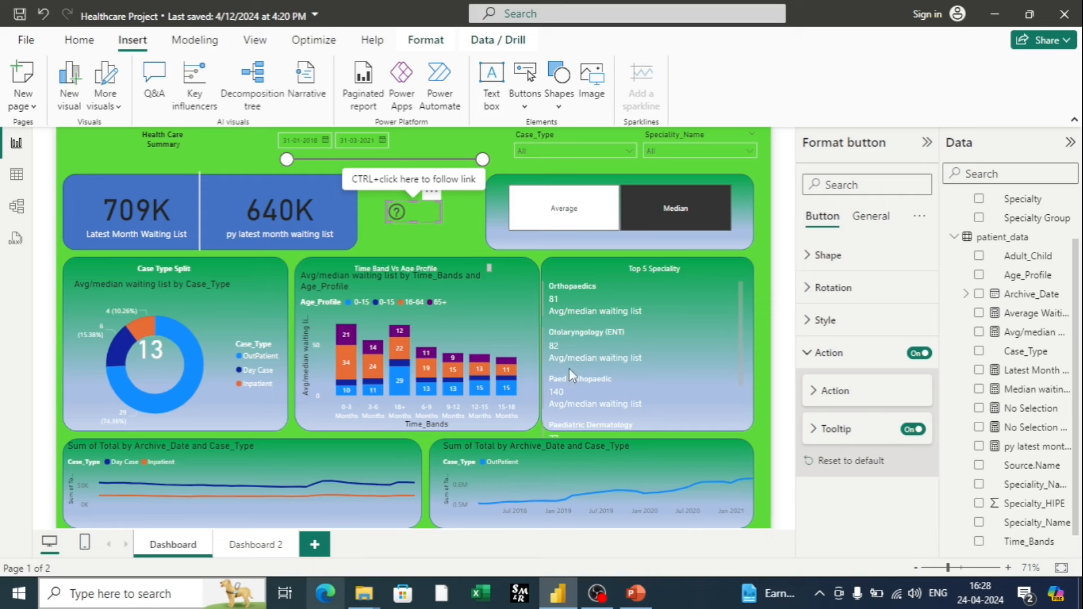
{"action": "left_click", "coordinate": [825, 430]}
{"action": "left_click", "coordinate": [845, 472]}
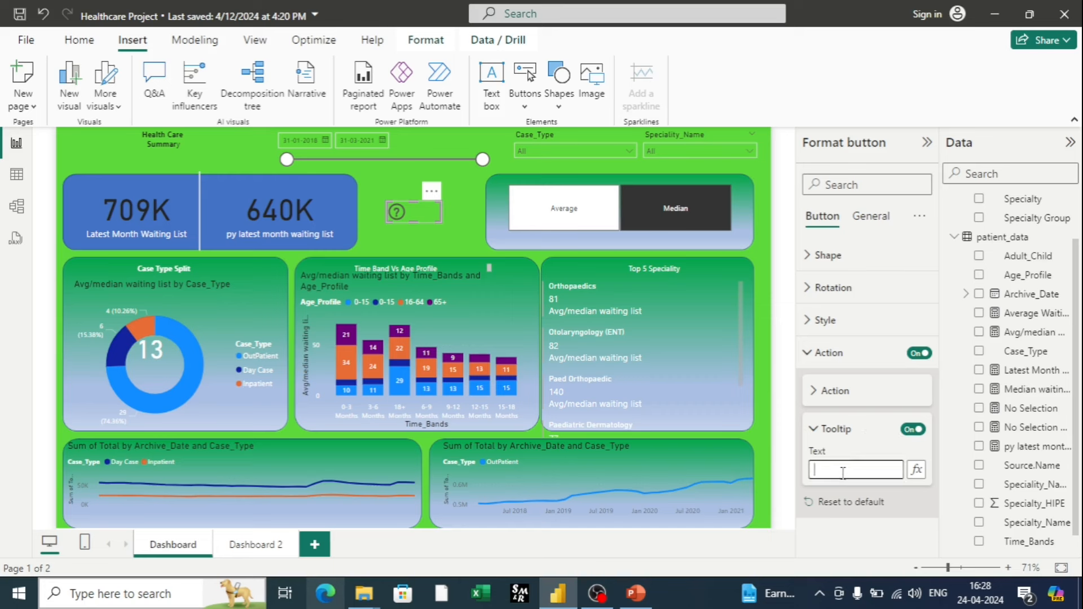
{"action": "type", "text": "Click Here To Go"}
{"action": "type", "text": " To Detailed"}
{"action": "type", "text": " Page"}
{"action": "left_click", "coordinate": [818, 424]}
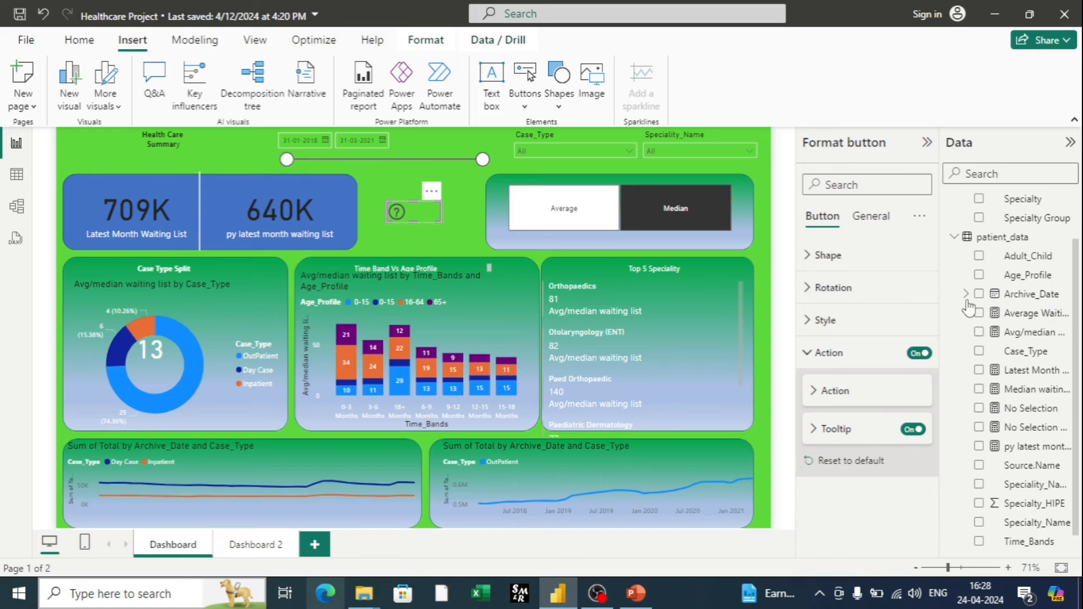
{"action": "mouse_move", "coordinate": [405, 222]}
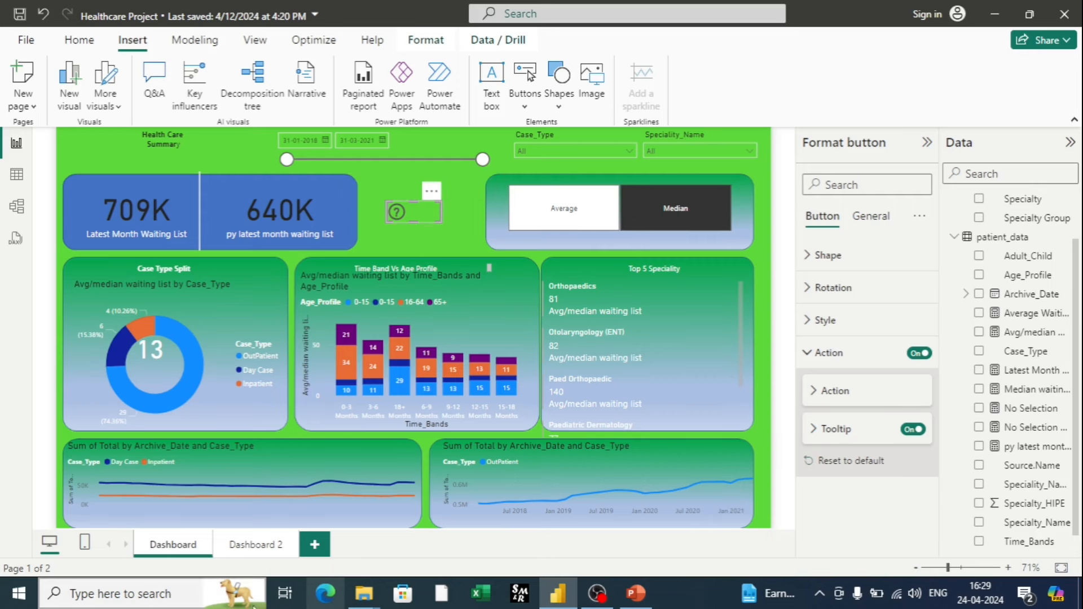
Insert a Back button on the Dashboard 2 page and place it above the table, well away from the page title.
{"action": "left_click", "coordinate": [257, 545]}
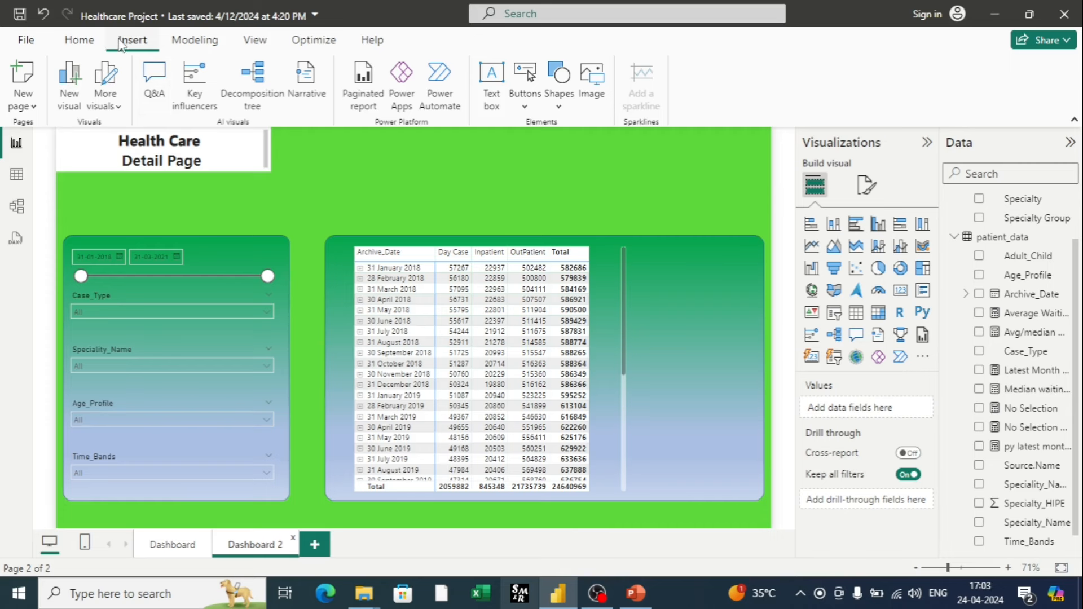
{"action": "left_click", "coordinate": [527, 102]}
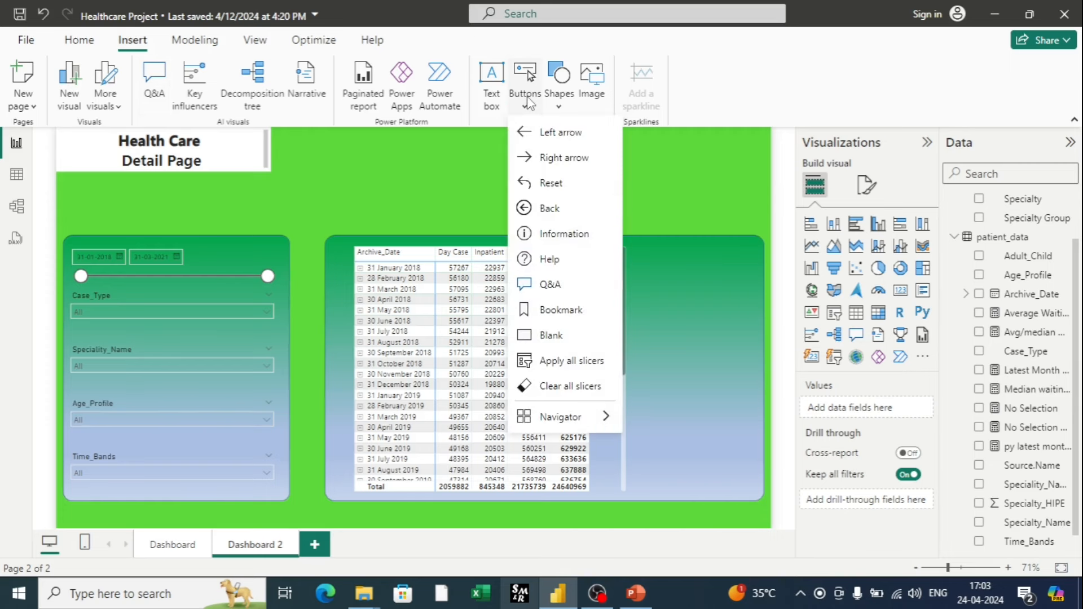
{"action": "left_click", "coordinate": [544, 210]}
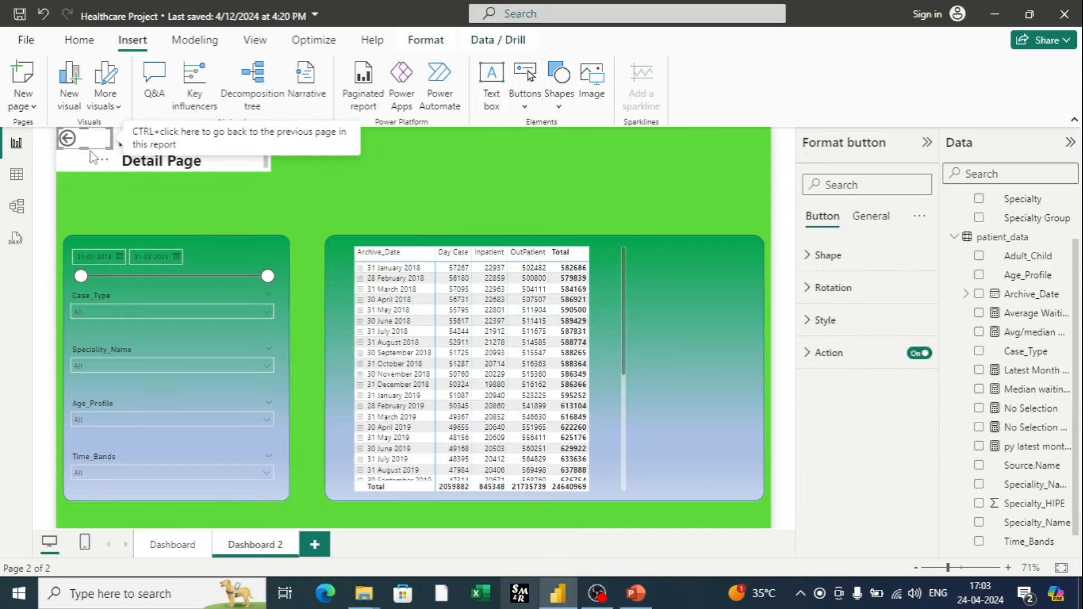
{"action": "left_click_drag", "start_coordinate": [82, 143], "coordinate": [643, 162]}
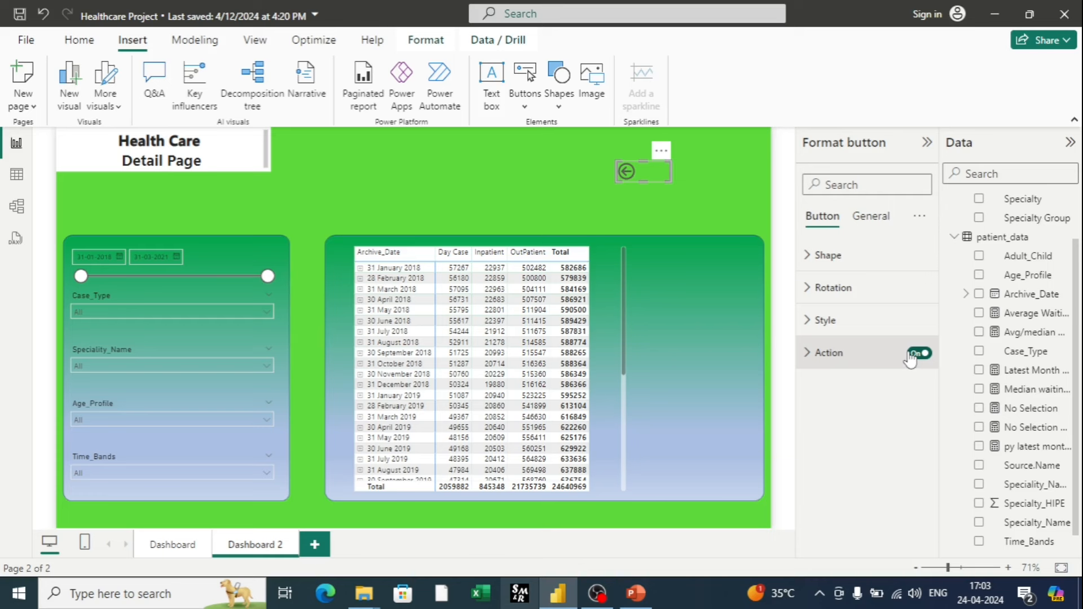
Set the Back button's action type to Page navigation with Dashboard as the destination.
{"action": "left_click", "coordinate": [808, 352]}
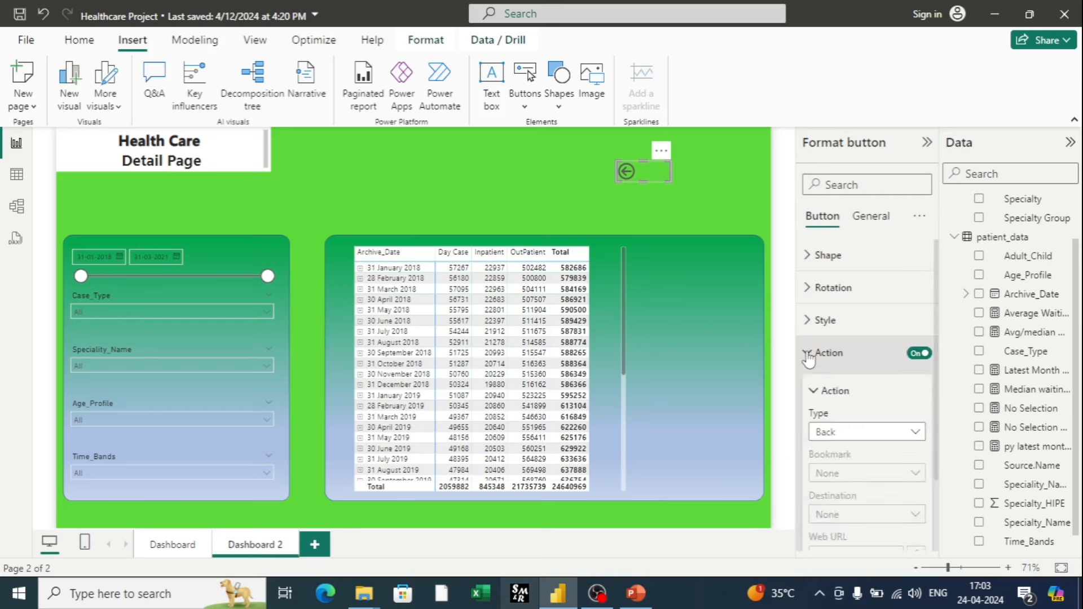
{"action": "left_click", "coordinate": [864, 431]}
{"action": "left_click", "coordinate": [866, 336]}
{"action": "scroll", "coordinate": [902, 371], "scroll_direction": "down", "scroll_amount": 2}
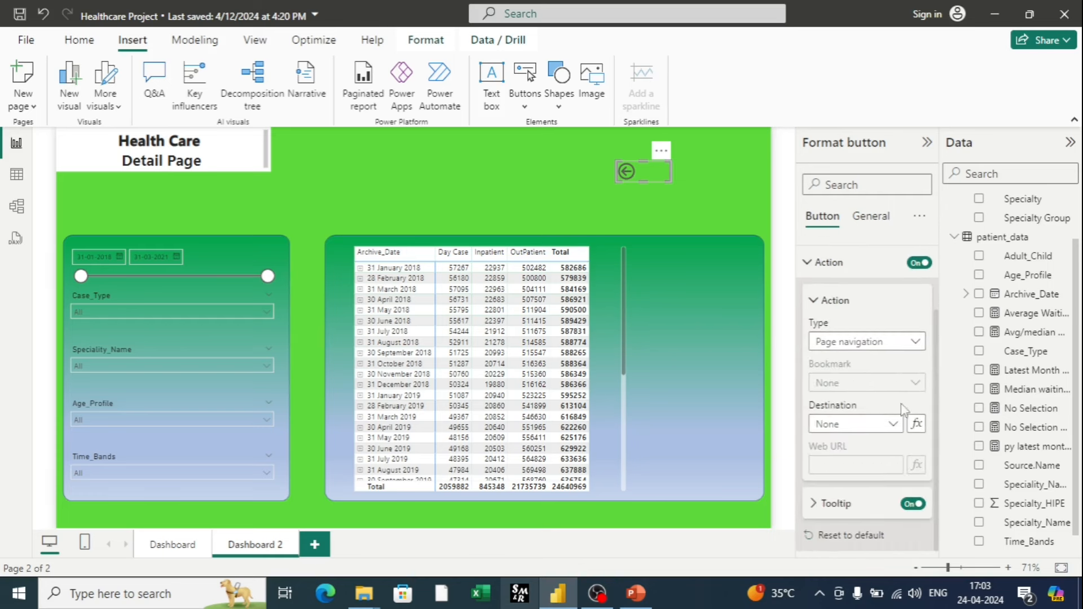
{"action": "left_click", "coordinate": [895, 432]}
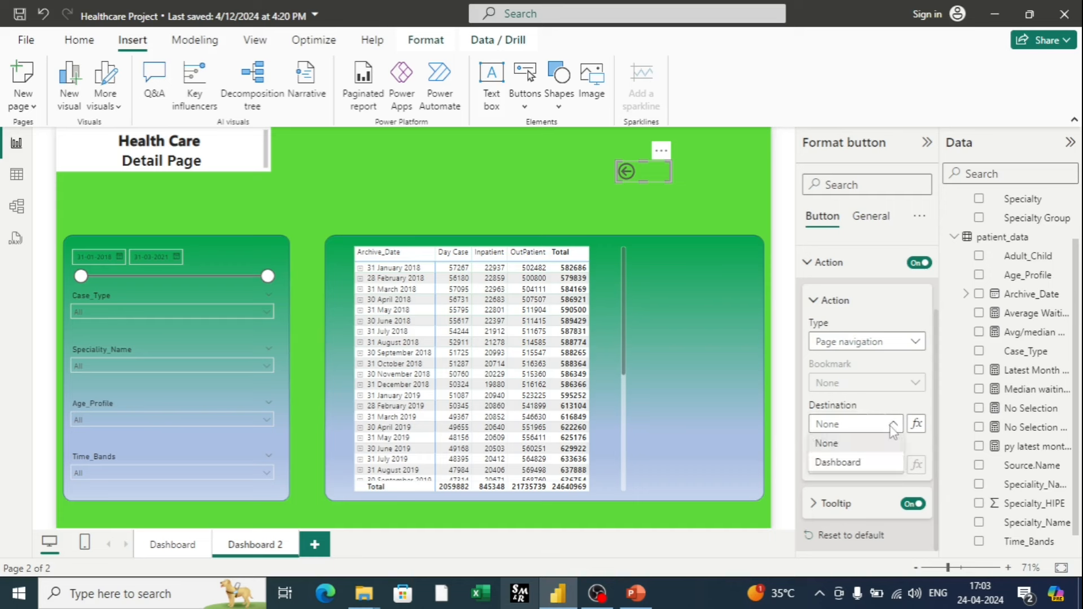
{"action": "left_click", "coordinate": [895, 431]}
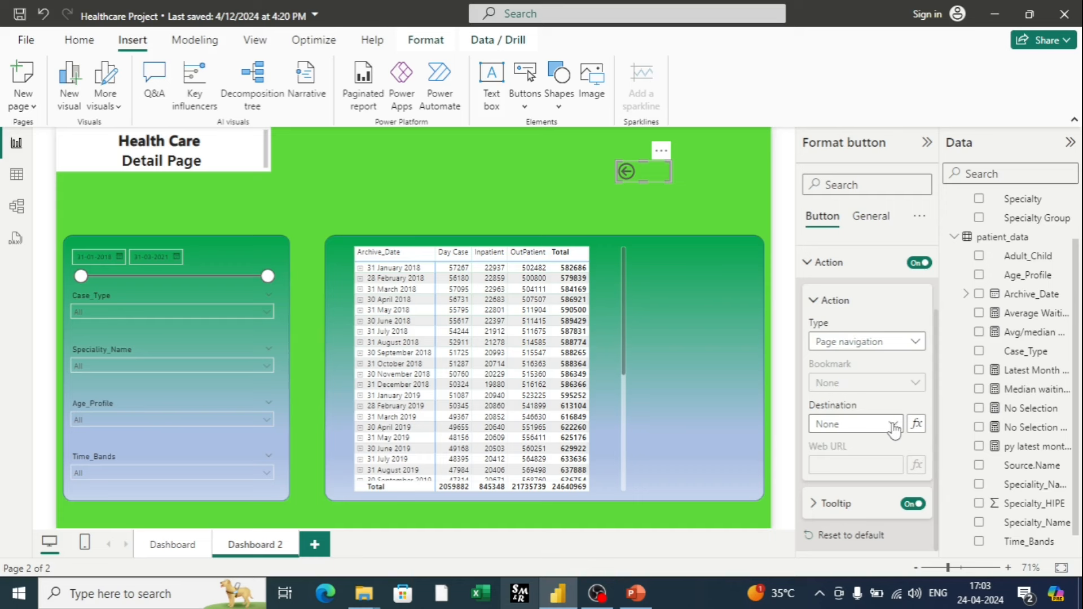
{"action": "left_click", "coordinate": [895, 431]}
{"action": "left_click", "coordinate": [866, 469]}
Set the Back button's tooltip text to "Click Here To Go Main Page".
{"action": "left_click", "coordinate": [821, 504]}
{"action": "scroll", "coordinate": [821, 504], "scroll_direction": "down", "scroll_amount": 1}
{"action": "left_click", "coordinate": [825, 502]}
{"action": "type", "text": "Click Here To Go Main"}
{"action": "left_click", "coordinate": [814, 463]}
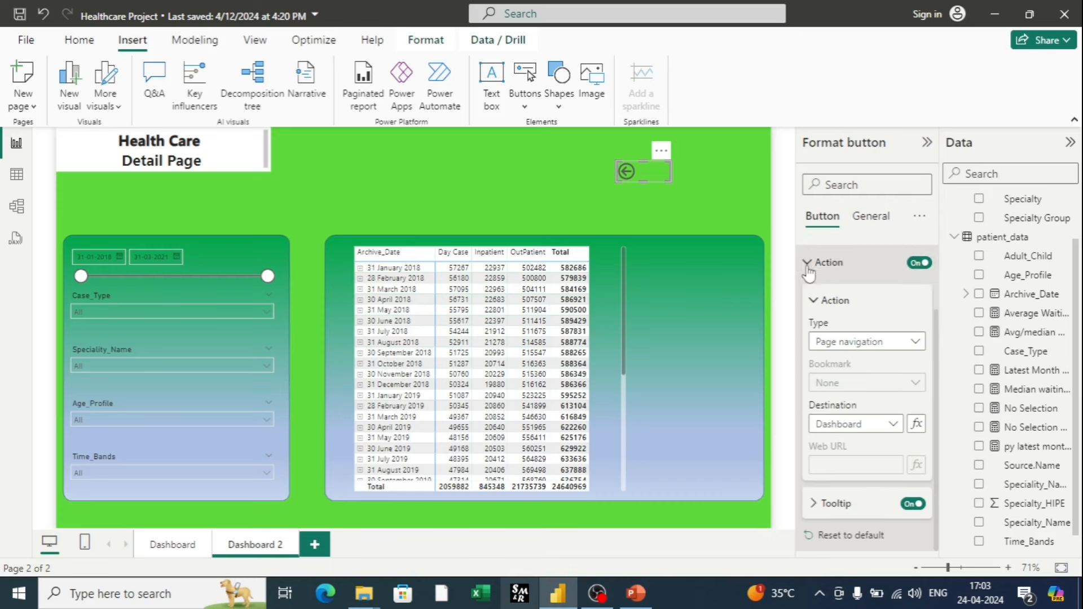
{"action": "left_click", "coordinate": [809, 264]}
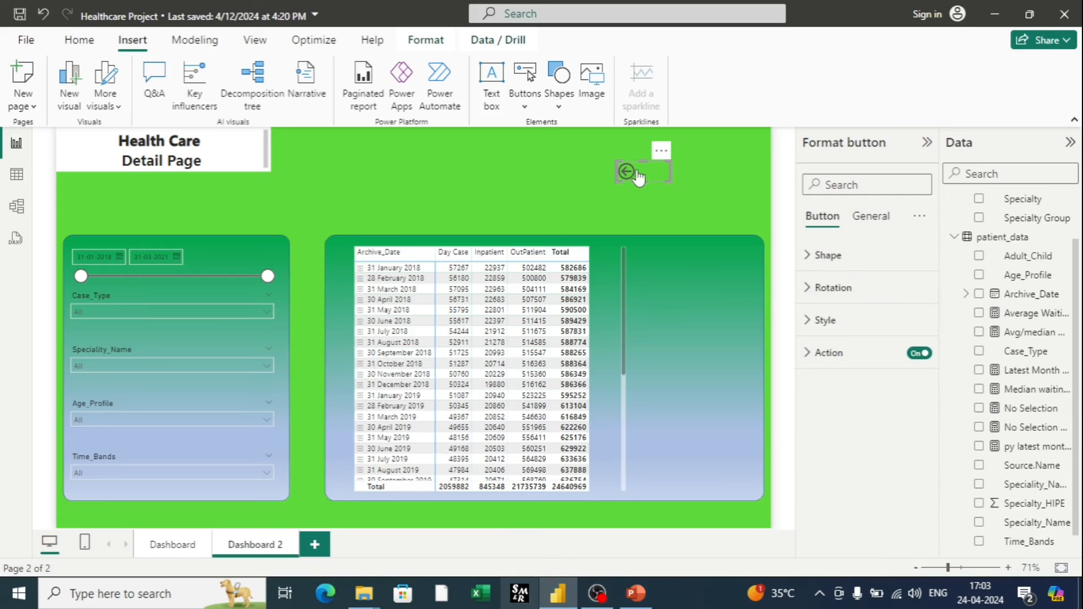
Test the Back and Help buttons by following their links between the Dashboard 2 and Dashboard pages.
{"action": "mouse_move", "coordinate": [627, 184]}
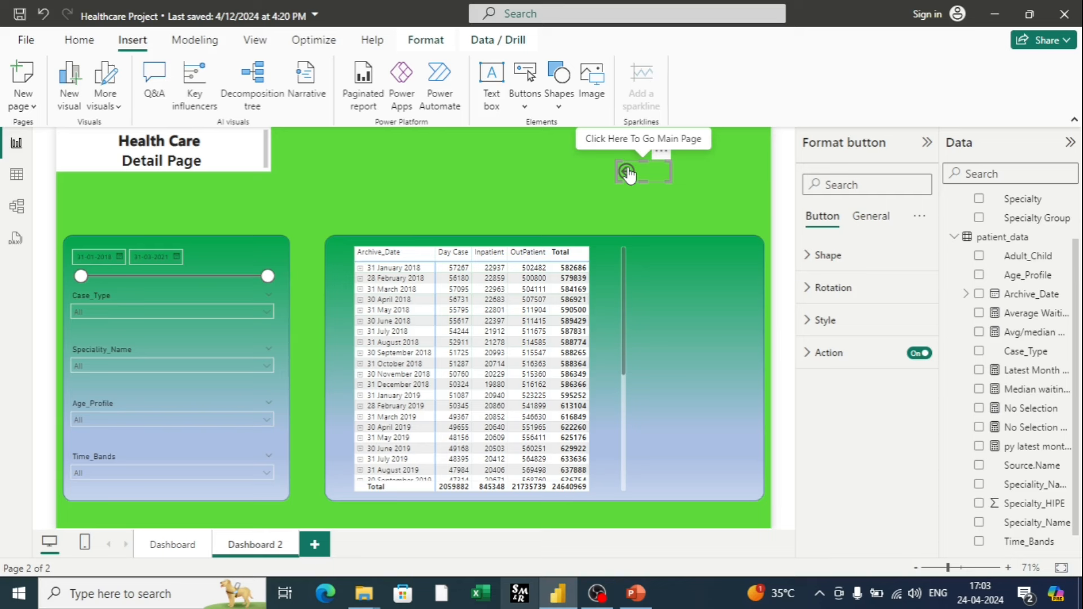
{"action": "left_click", "coordinate": [628, 173], "text": "ctrl"}
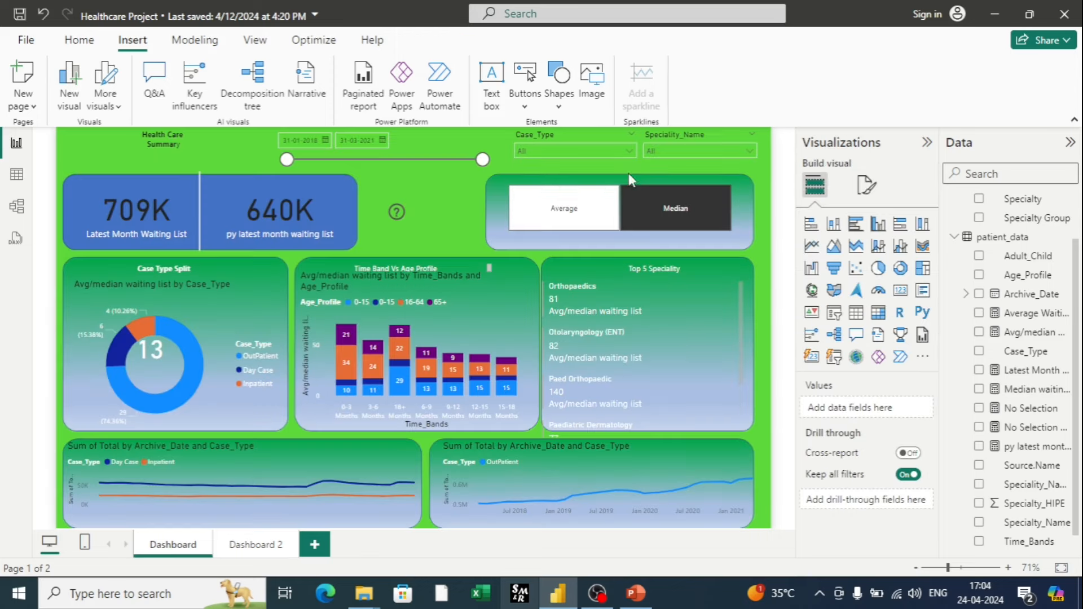
{"action": "left_click", "coordinate": [397, 217]}
{"action": "left_click", "coordinate": [398, 217], "text": "ctrl"}
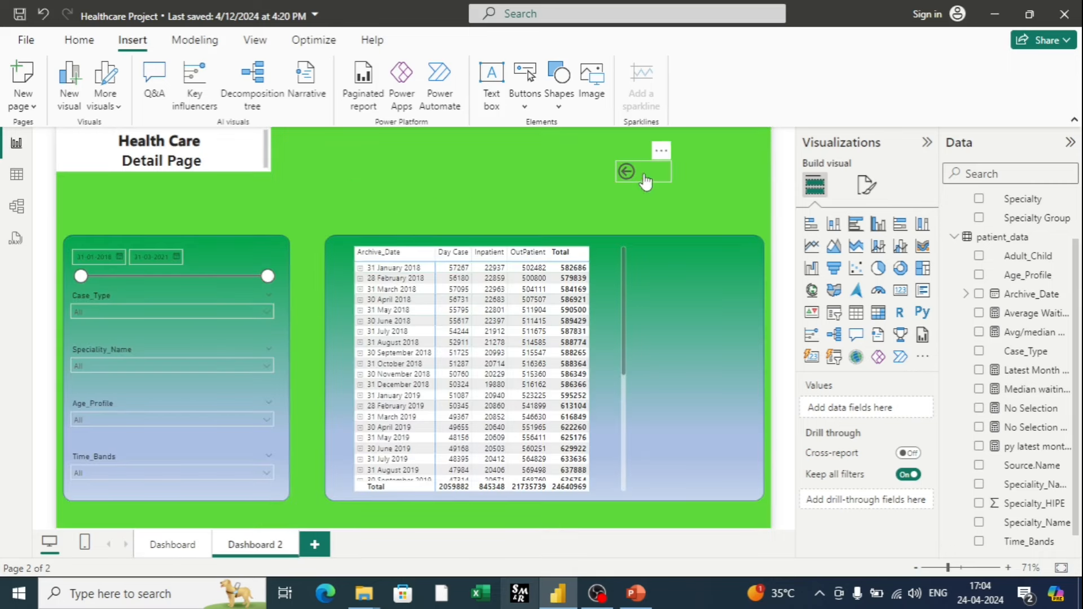
{"action": "left_click", "coordinate": [627, 173], "text": "ctrl"}
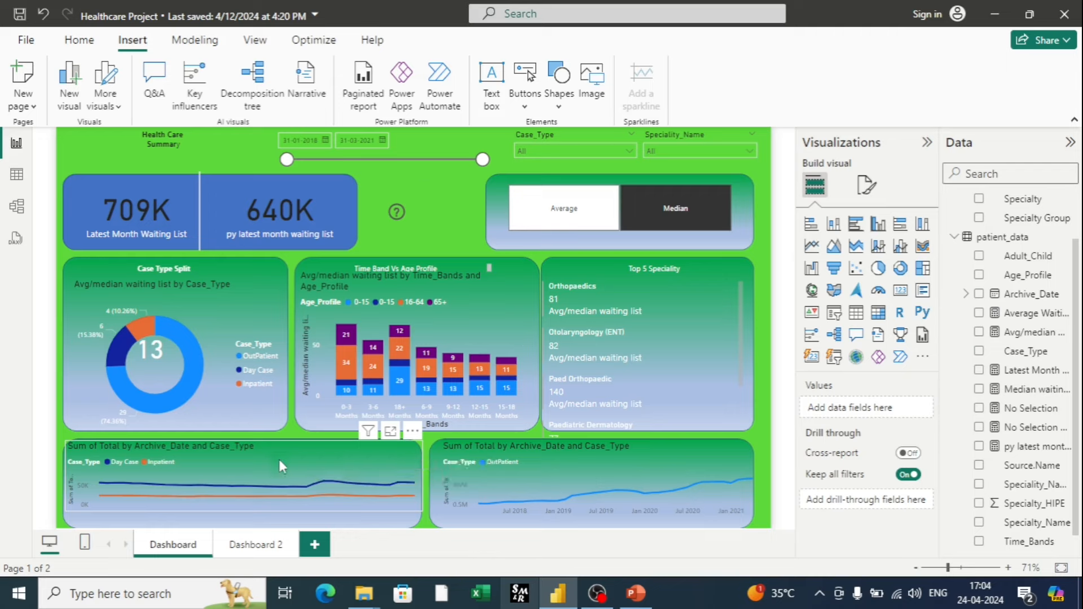
{"action": "left_click", "coordinate": [570, 491]}
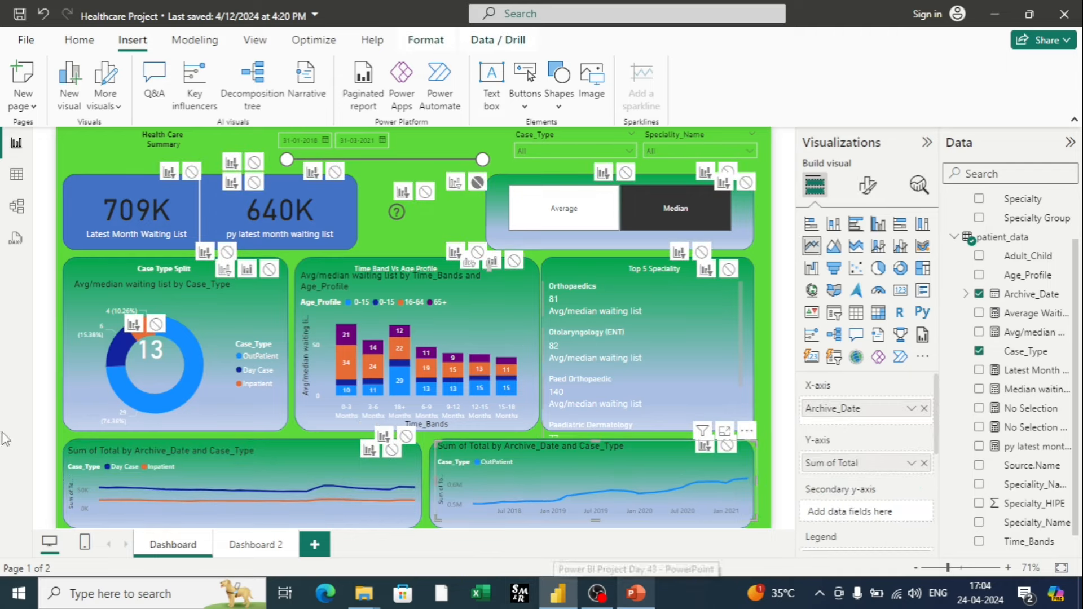
{"action": "left_click", "coordinate": [766, 445]}
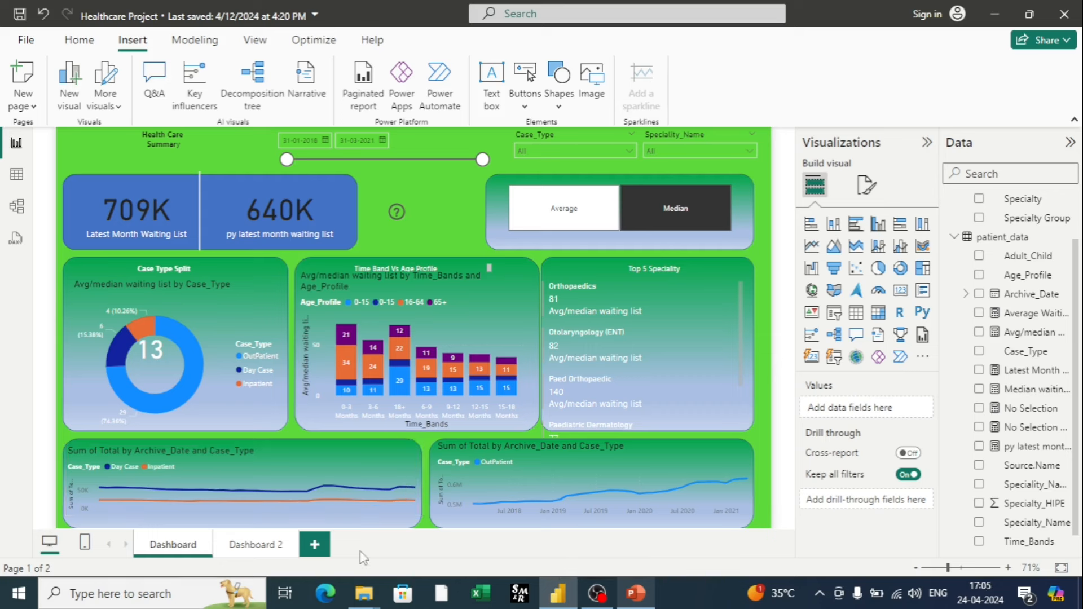
{"action": "mouse_move", "coordinate": [371, 488]}
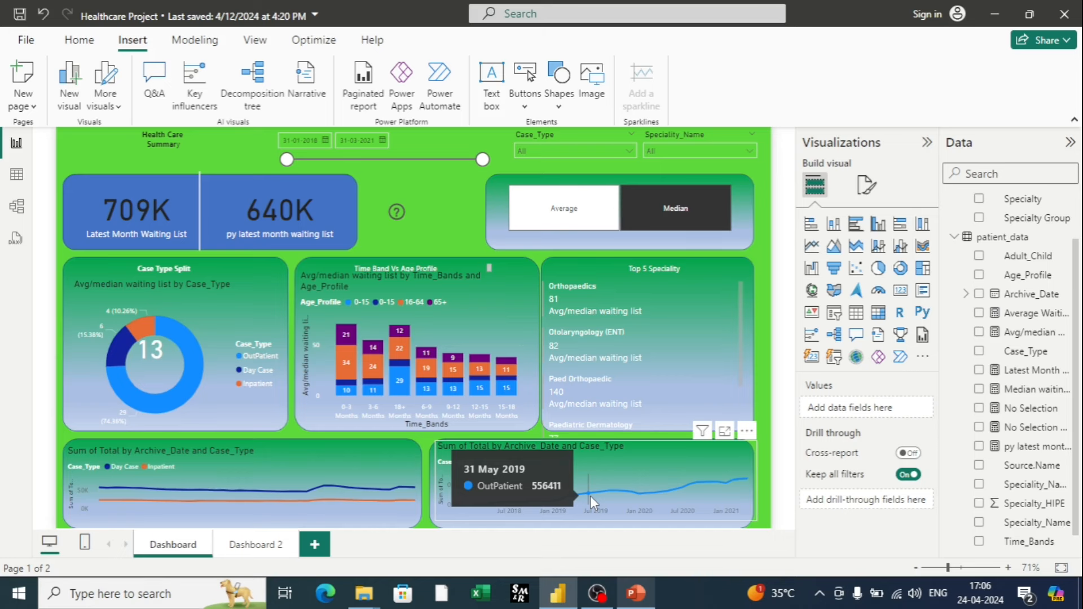
Add a new report page and name it "Drill Down".
{"action": "left_click", "coordinate": [314, 546]}
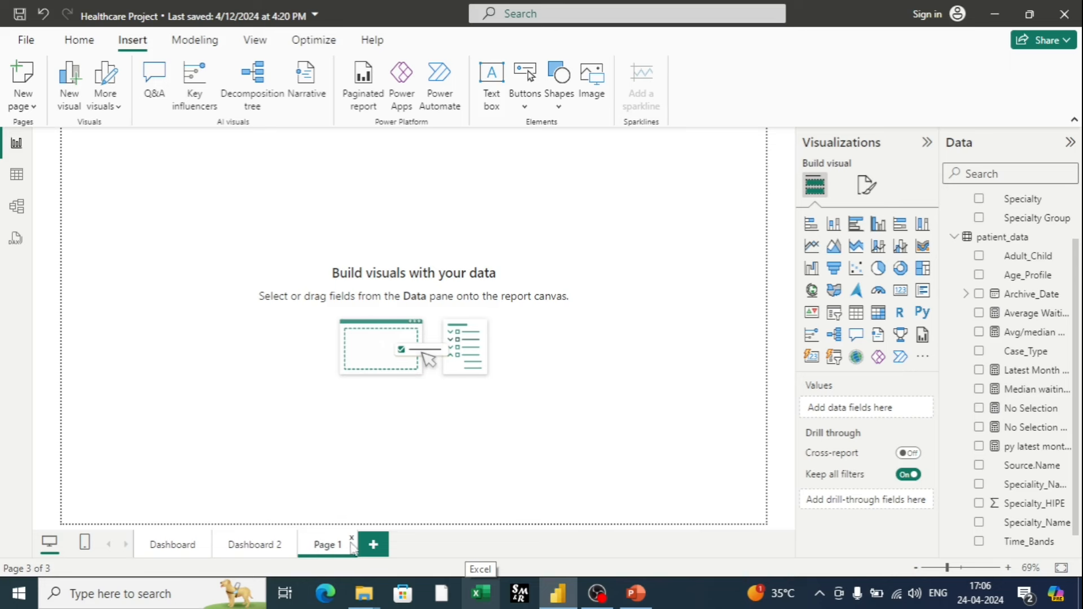
{"action": "double_click", "coordinate": [342, 542]}
{"action": "type", "text": "Drill Down"}
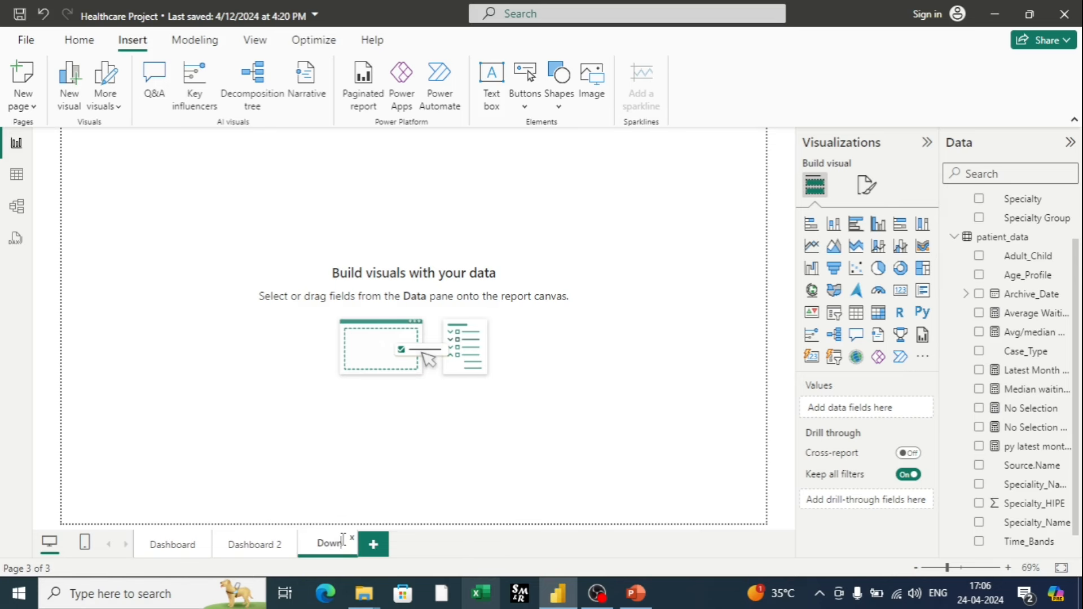
{"action": "key", "text": "Return"}
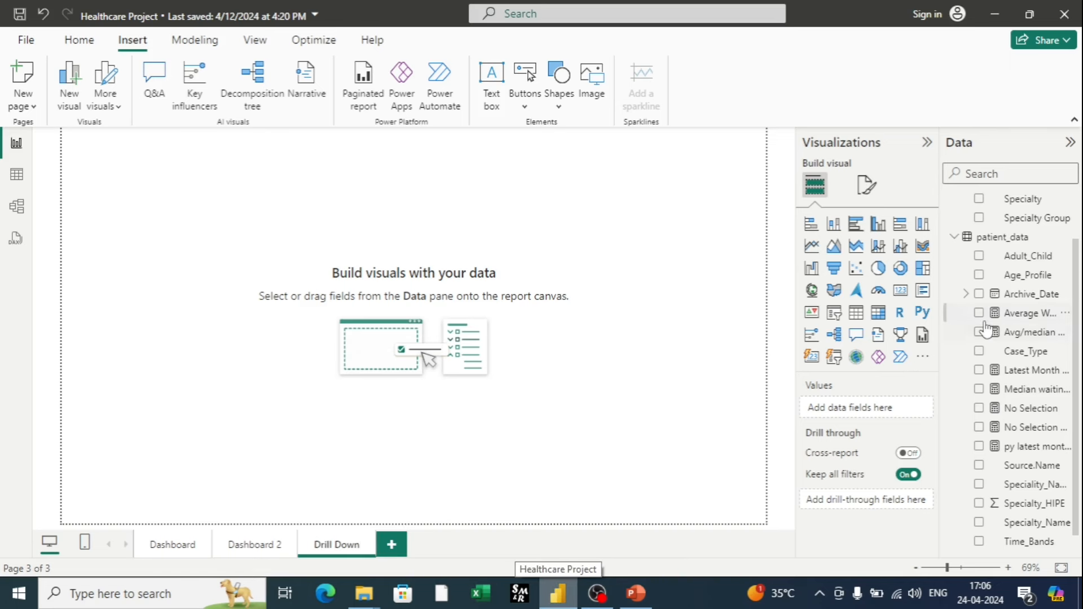
Build an enlarged table on the Drill Down page from Specialty Group and the sum of Total, moved in from the page edge.
{"action": "scroll", "coordinate": [1000, 242], "scroll_direction": "up", "scroll_amount": 2}
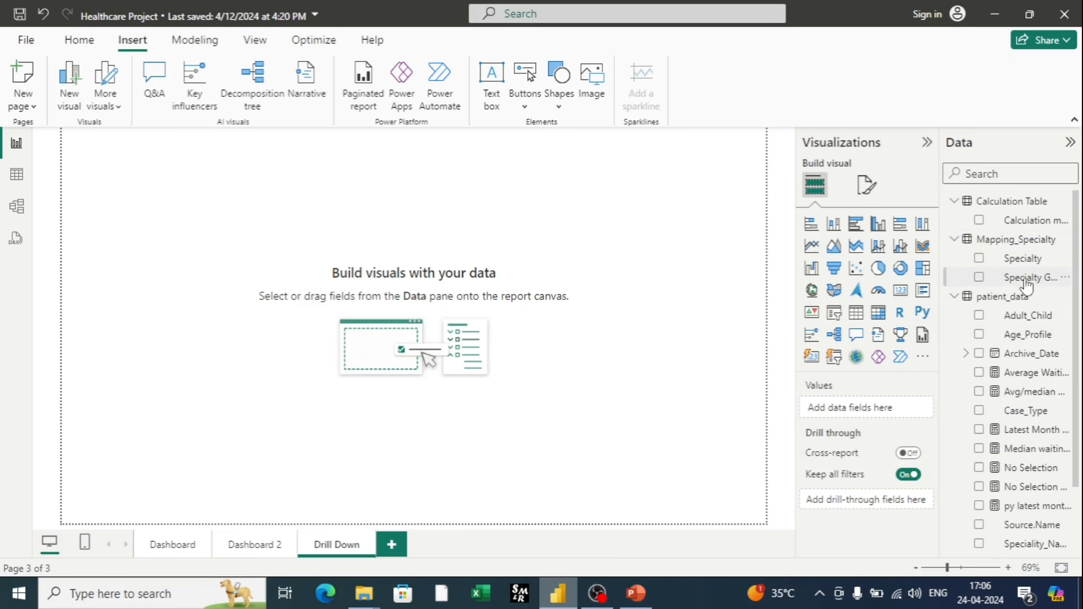
{"action": "left_click_drag", "start_coordinate": [1026, 286], "coordinate": [880, 411]}
{"action": "left_click_drag", "start_coordinate": [219, 278], "coordinate": [341, 394]}
{"action": "left_click_drag", "start_coordinate": [237, 239], "coordinate": [319, 266]}
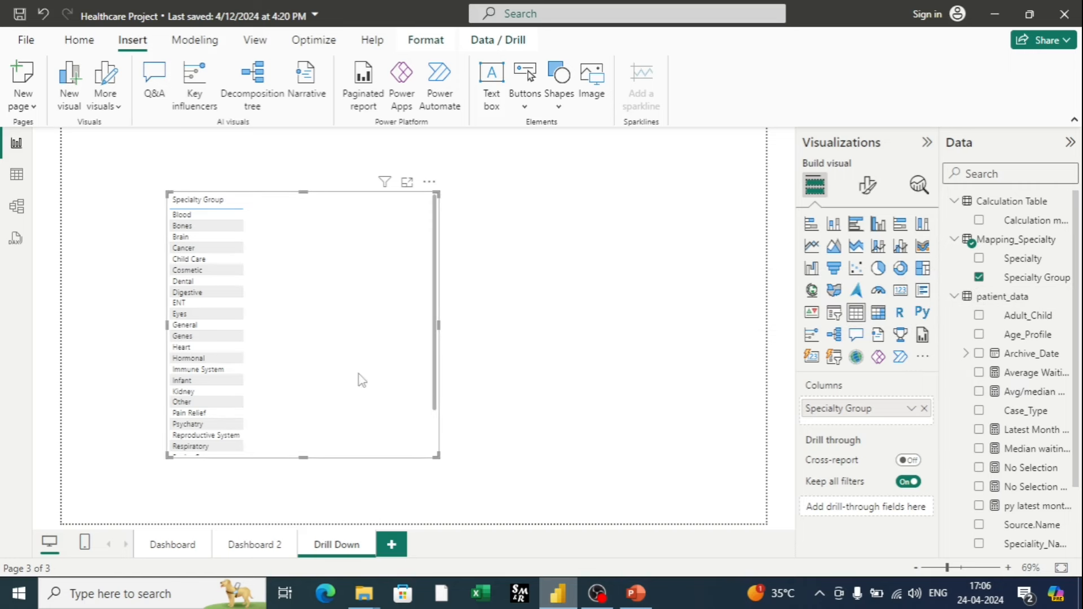
{"action": "scroll", "coordinate": [946, 446], "scroll_direction": "down", "scroll_amount": 3}
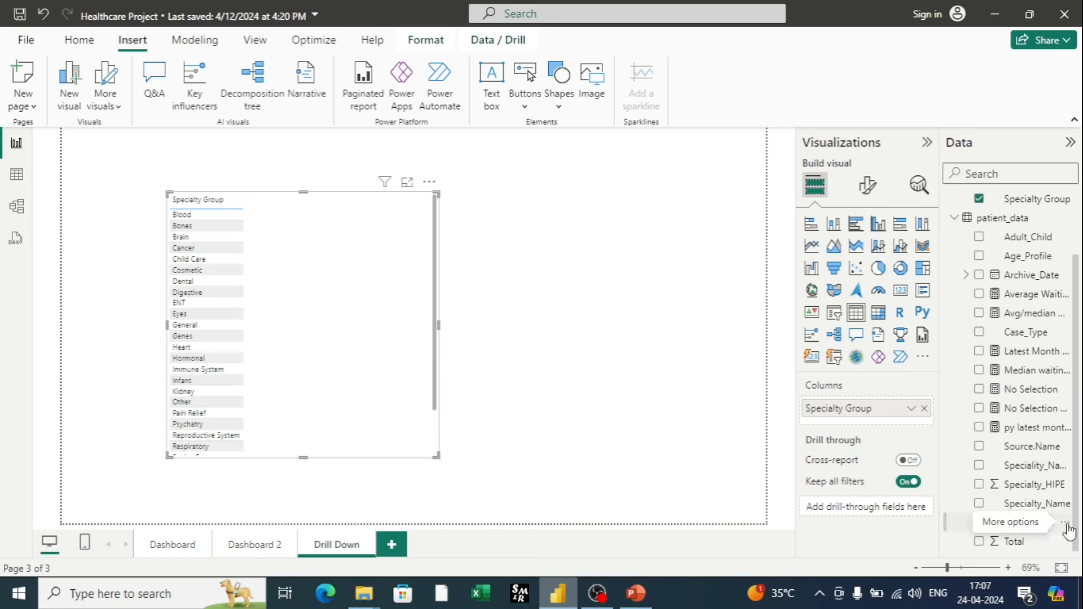
{"action": "left_click_drag", "start_coordinate": [1018, 543], "coordinate": [878, 427]}
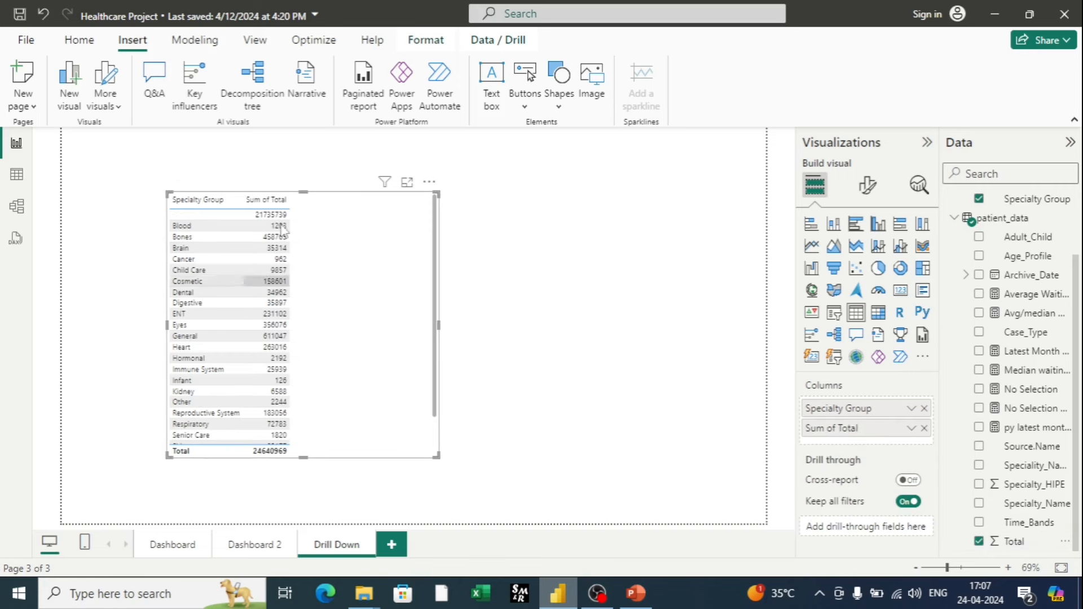
Convert the Specialty Group table on the Drill Down page to a stacked bar chart and reposition it near the page's middle.
{"action": "scroll", "coordinate": [276, 364], "scroll_direction": "down", "scroll_amount": 3}
{"action": "scroll", "coordinate": [277, 420], "scroll_direction": "up", "scroll_amount": 3}
{"action": "left_click_drag", "start_coordinate": [348, 375], "coordinate": [428, 353]}
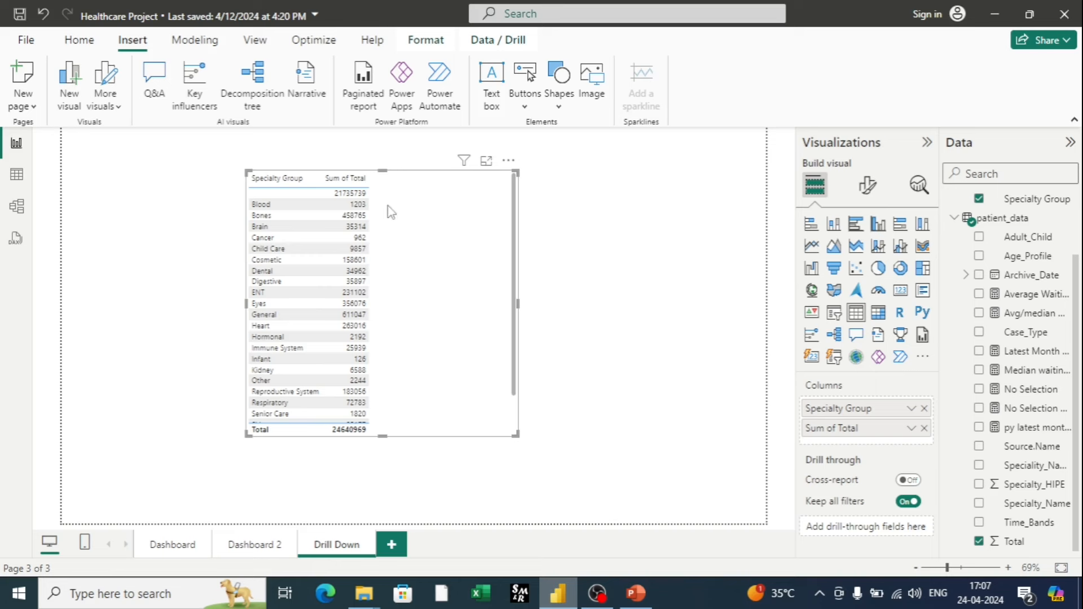
{"action": "left_click", "coordinate": [811, 226]}
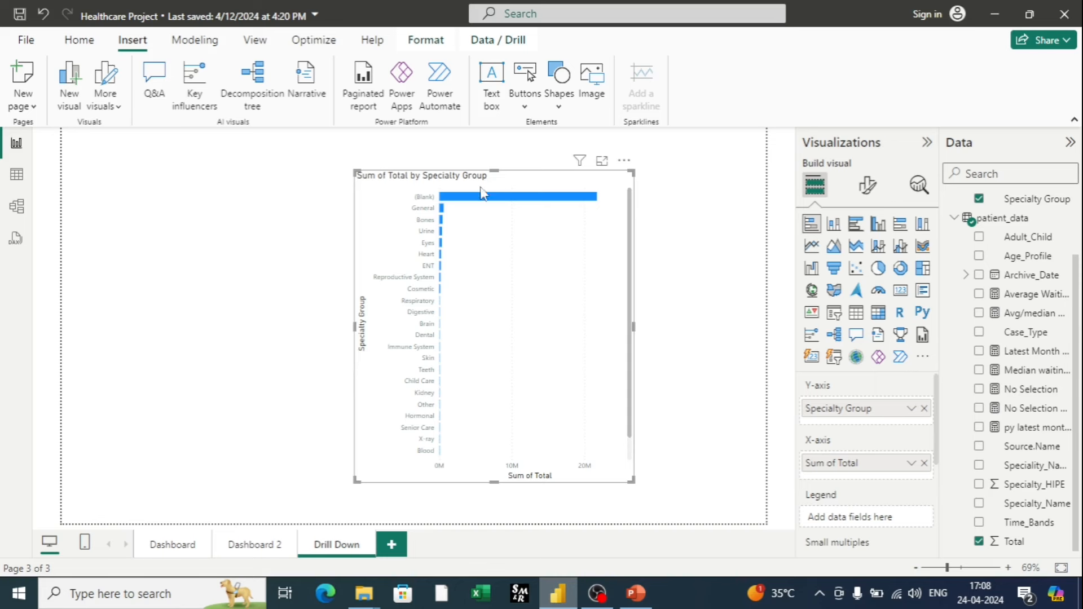
{"action": "left_click_drag", "start_coordinate": [489, 176], "coordinate": [443, 205]}
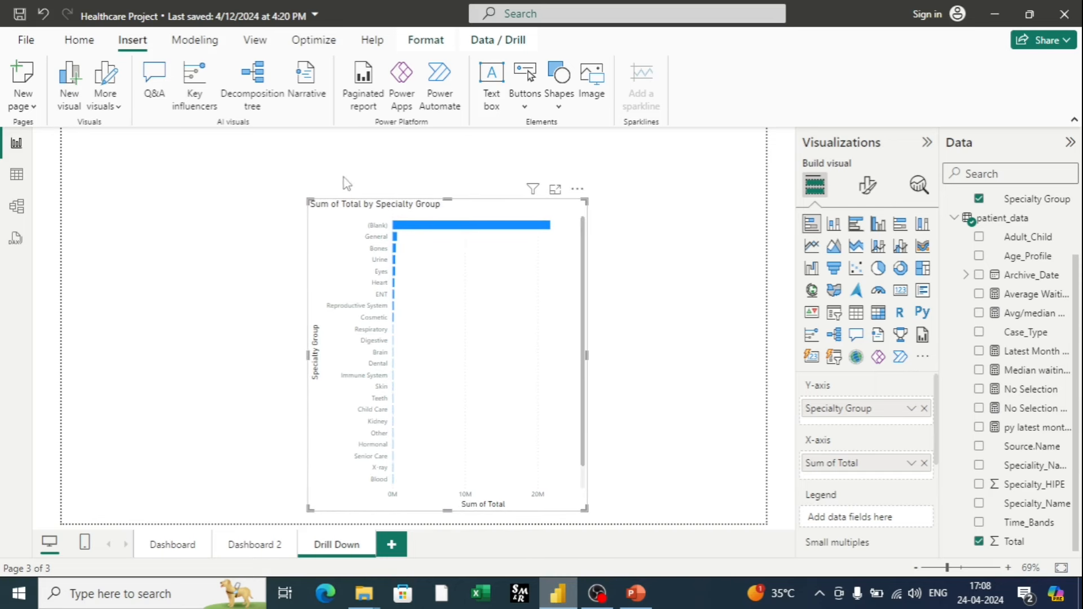
{"action": "left_click", "coordinate": [684, 236]}
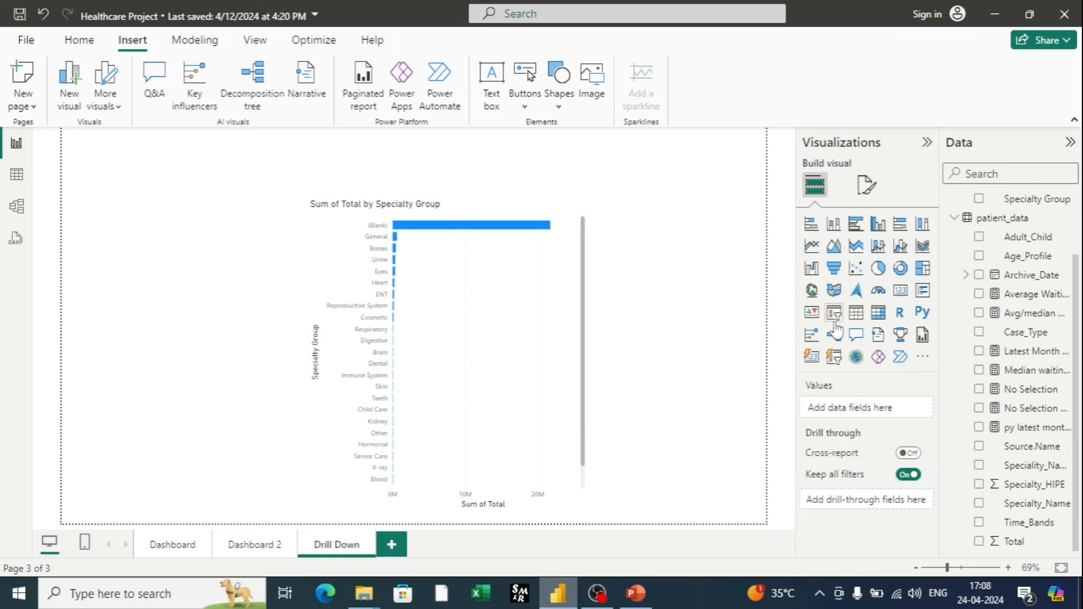
Add a card showing the sum of Total, shrink it and place it above the Specialty Group bar chart.
{"action": "left_click", "coordinate": [811, 356]}
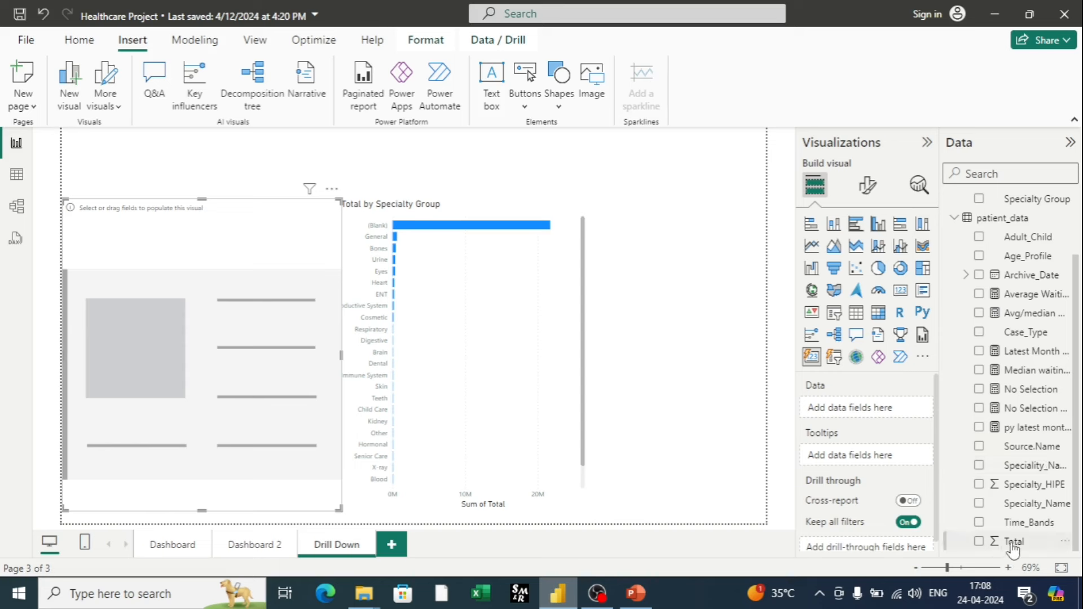
{"action": "left_click_drag", "start_coordinate": [1014, 542], "coordinate": [880, 411]}
{"action": "left_click_drag", "start_coordinate": [340, 509], "coordinate": [162, 277]}
{"action": "left_click_drag", "start_coordinate": [171, 202], "coordinate": [506, 181]}
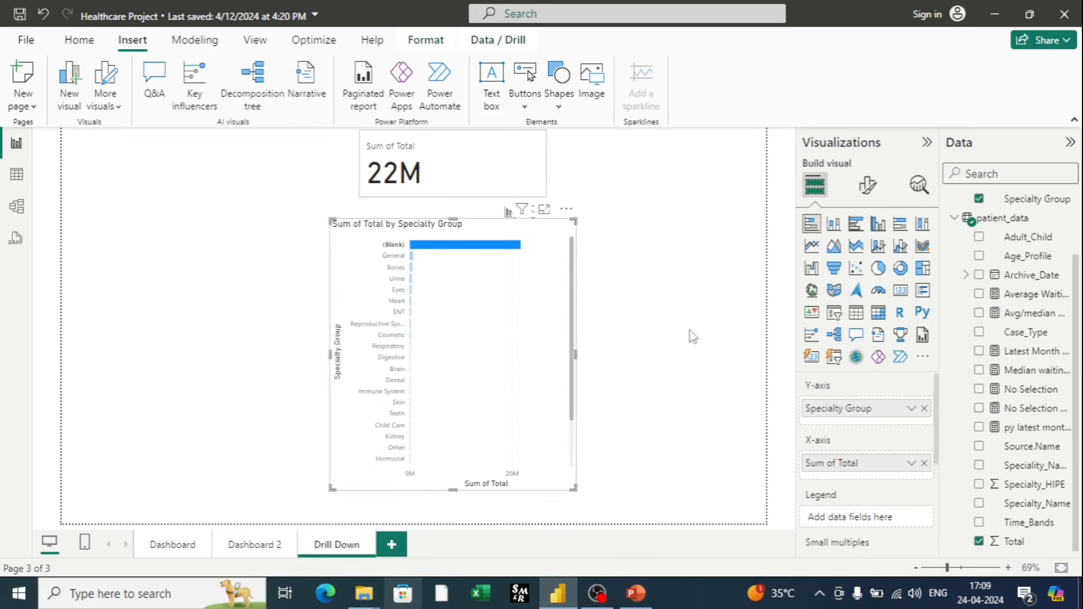
{"action": "left_click", "coordinate": [773, 371]}
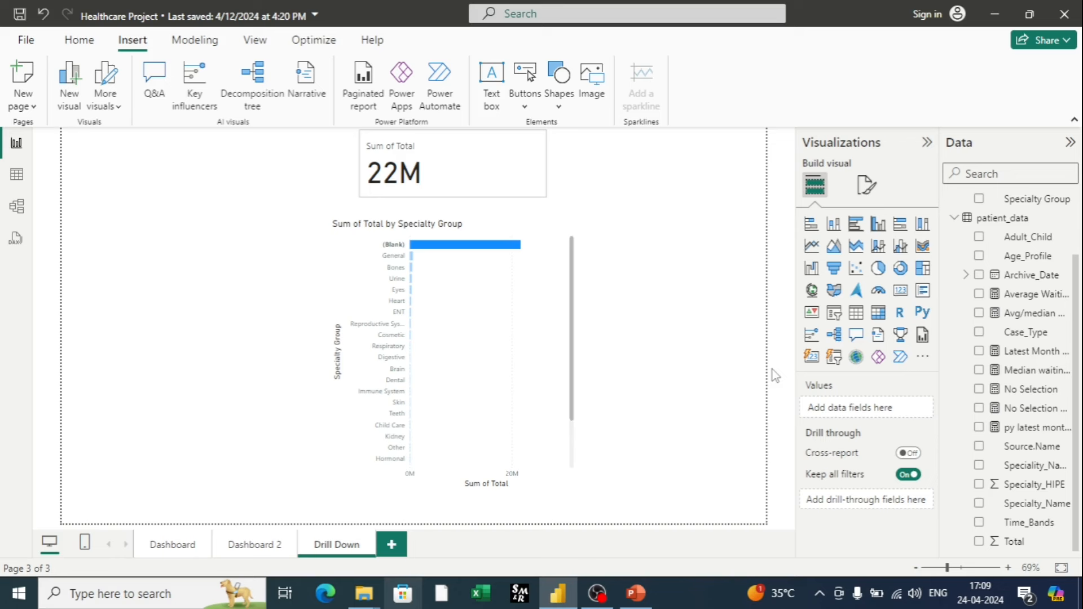
{"action": "left_click", "coordinate": [516, 185]}
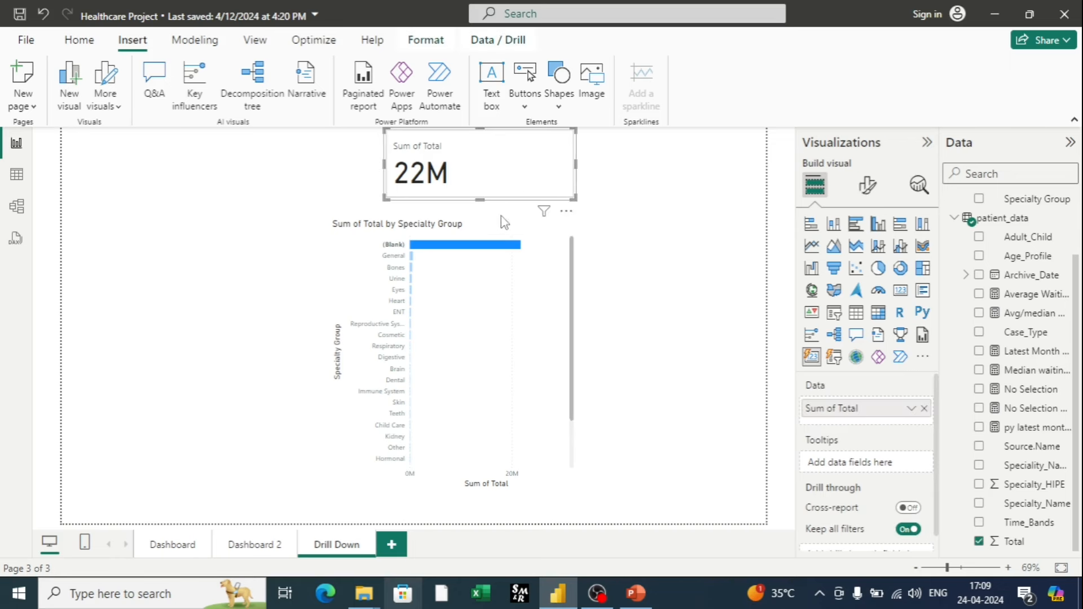
{"action": "left_click", "coordinate": [659, 243]}
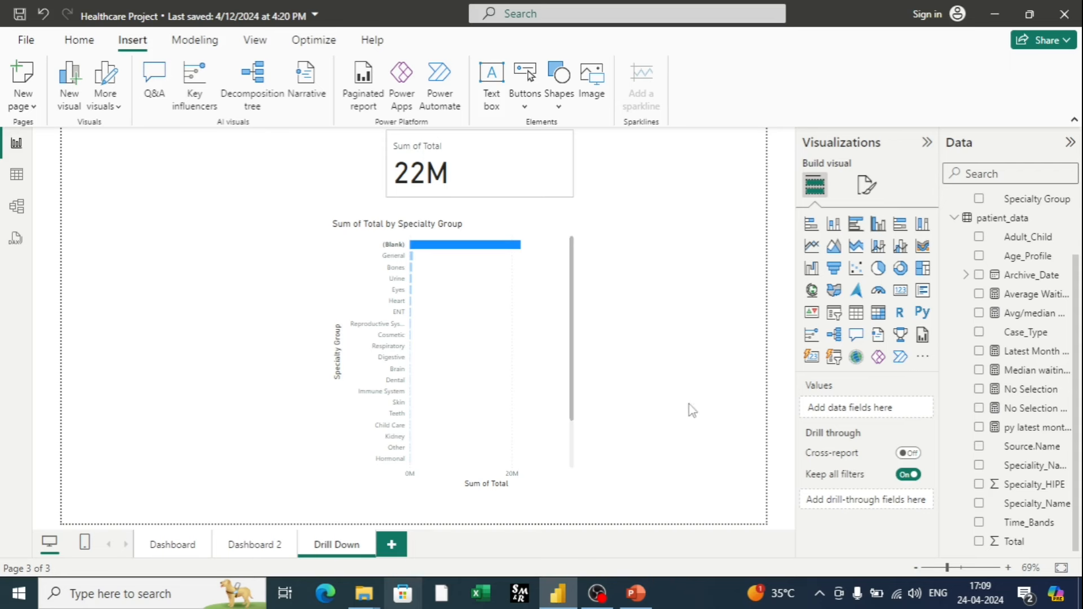
Allow use of the Drill Down page as a tooltip in its page information.
{"action": "left_click", "coordinate": [869, 188]}
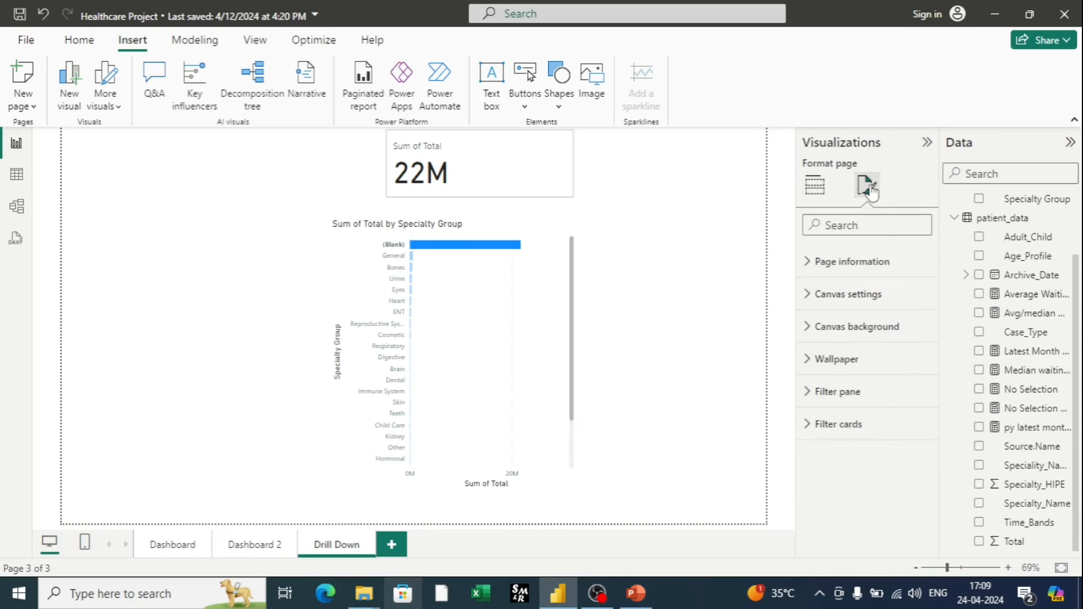
{"action": "left_click", "coordinate": [813, 262]}
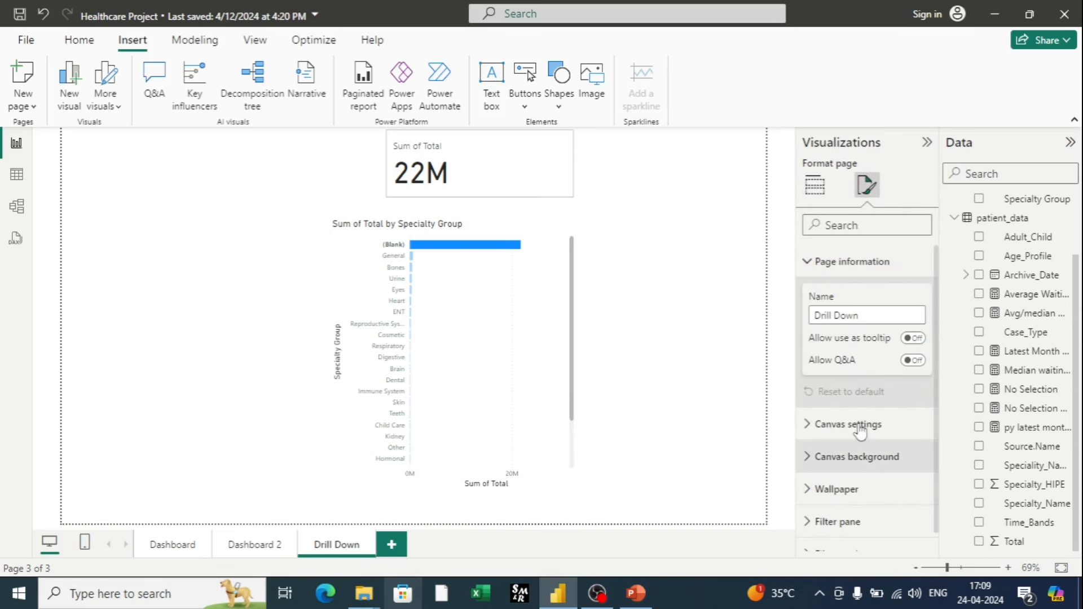
{"action": "left_click", "coordinate": [910, 339]}
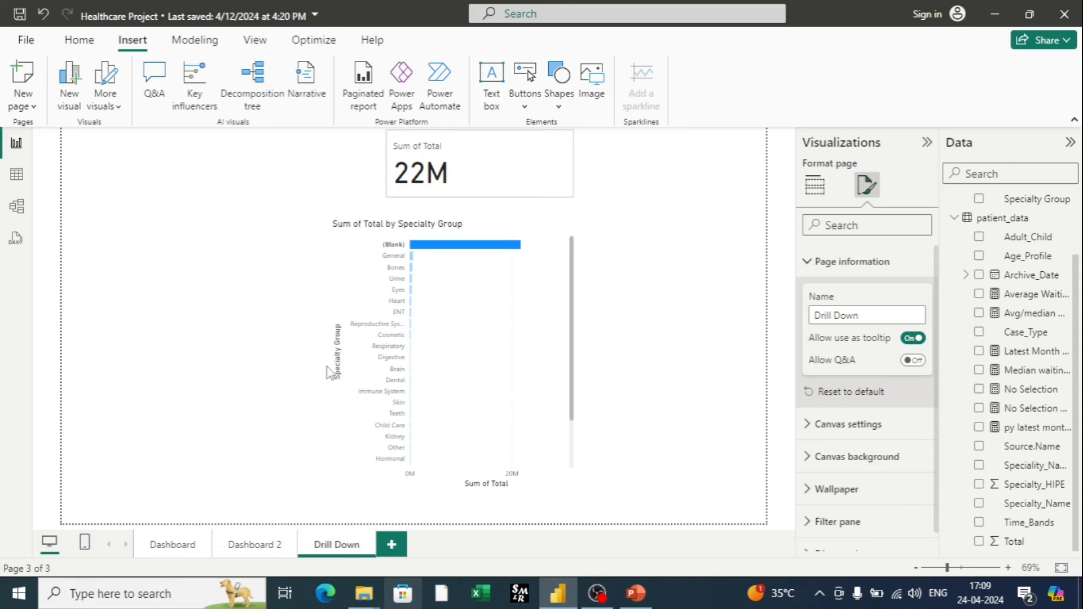
On the Dashboard page, set the Day Case and Inpatient line chart's report page tooltip to Drill Down and preview it.
{"action": "left_click", "coordinate": [179, 557]}
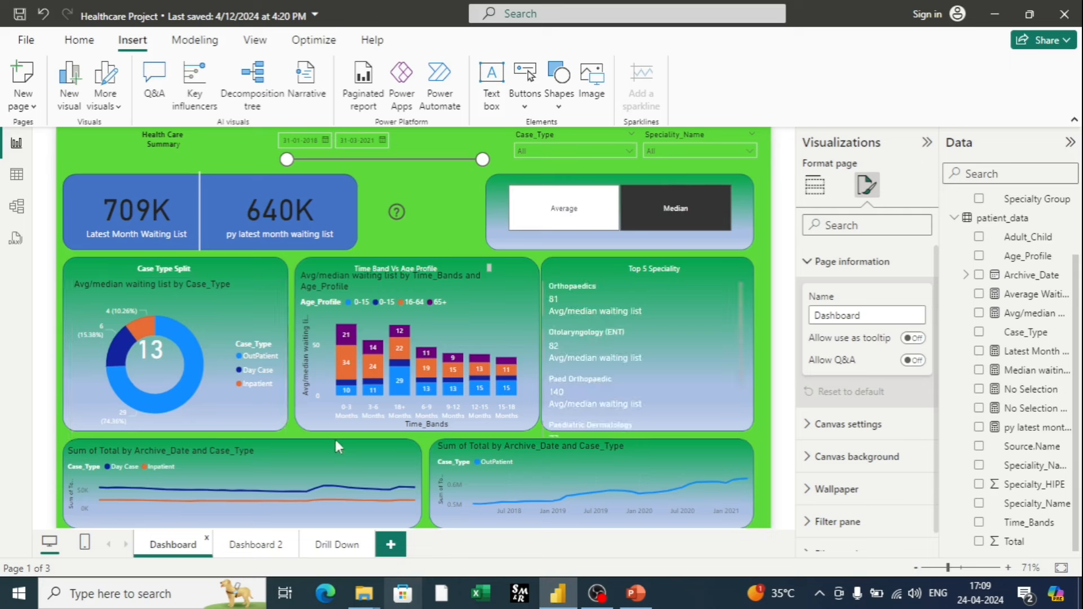
{"action": "left_click", "coordinate": [826, 184]}
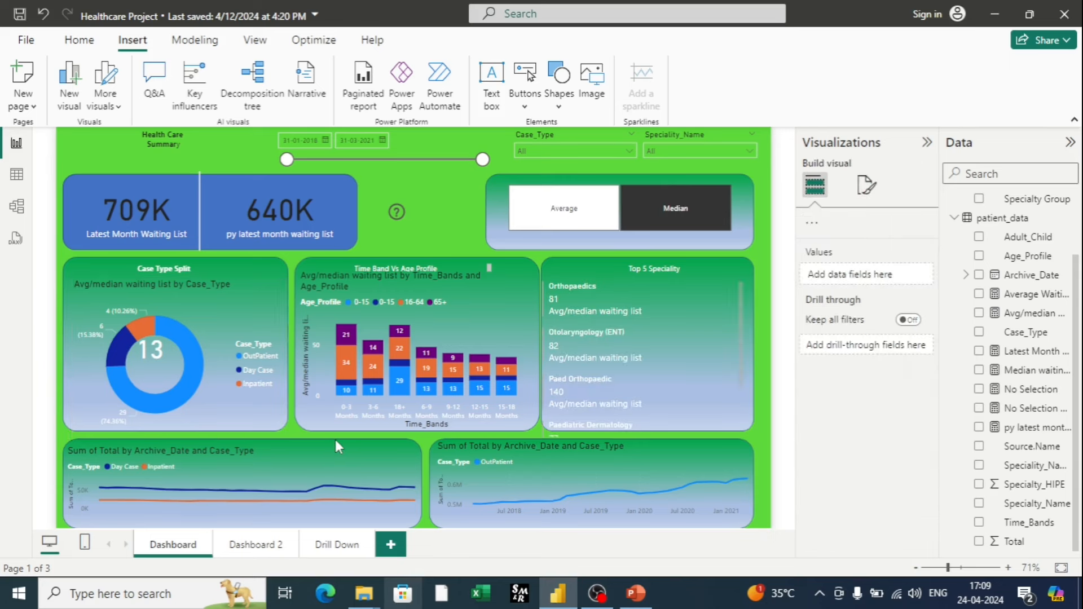
{"action": "left_click", "coordinate": [868, 185]}
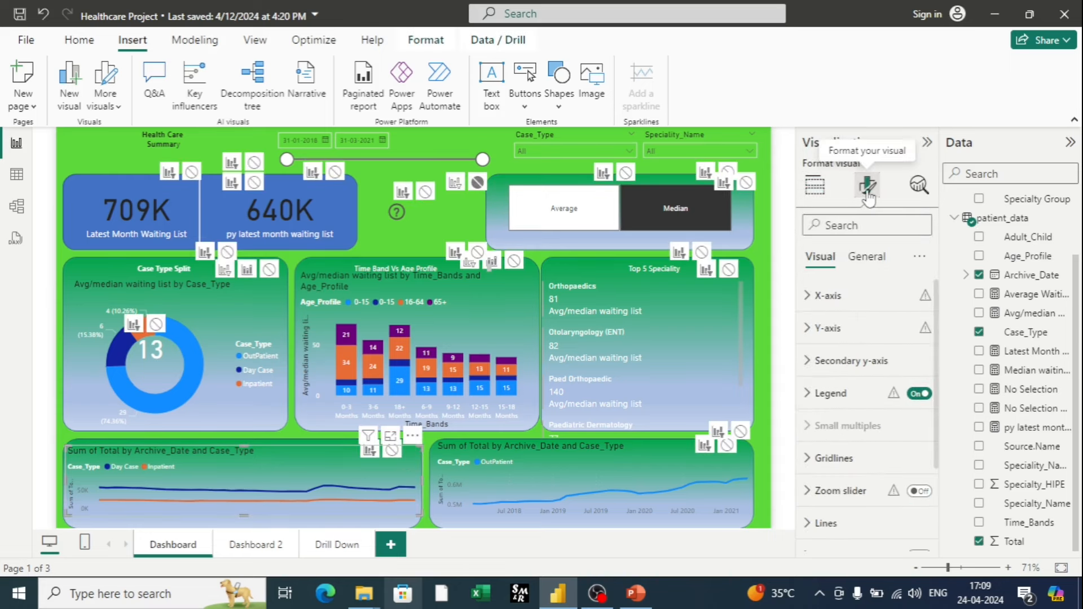
{"action": "left_click", "coordinate": [875, 265]}
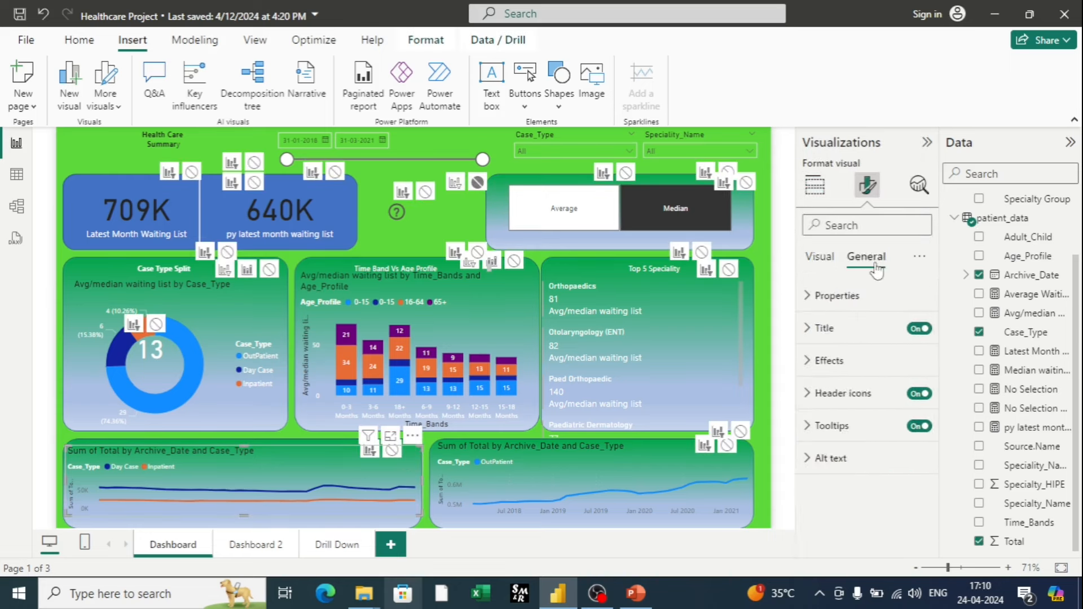
{"action": "left_click", "coordinate": [824, 426]}
{"action": "scroll", "coordinate": [862, 426], "scroll_direction": "down", "scroll_amount": 2}
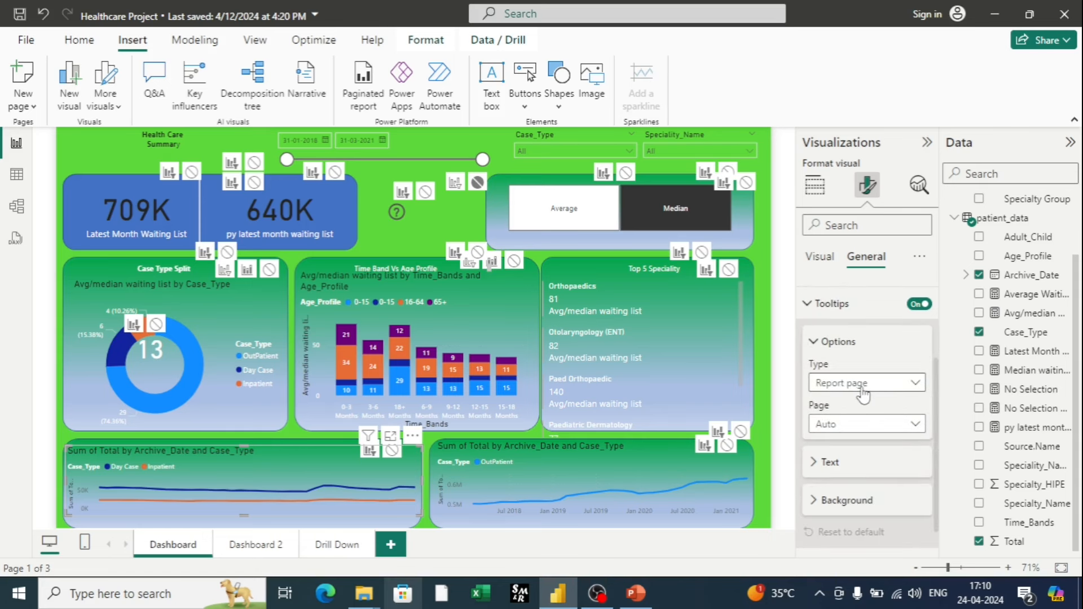
{"action": "left_click", "coordinate": [907, 386]}
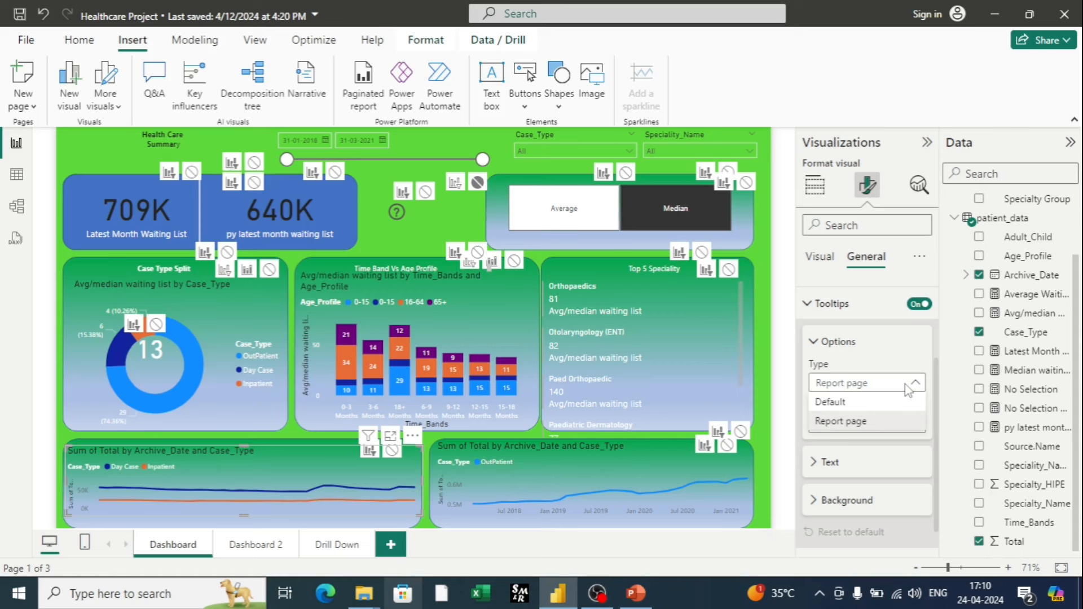
{"action": "left_click", "coordinate": [907, 386]}
{"action": "left_click", "coordinate": [914, 424]}
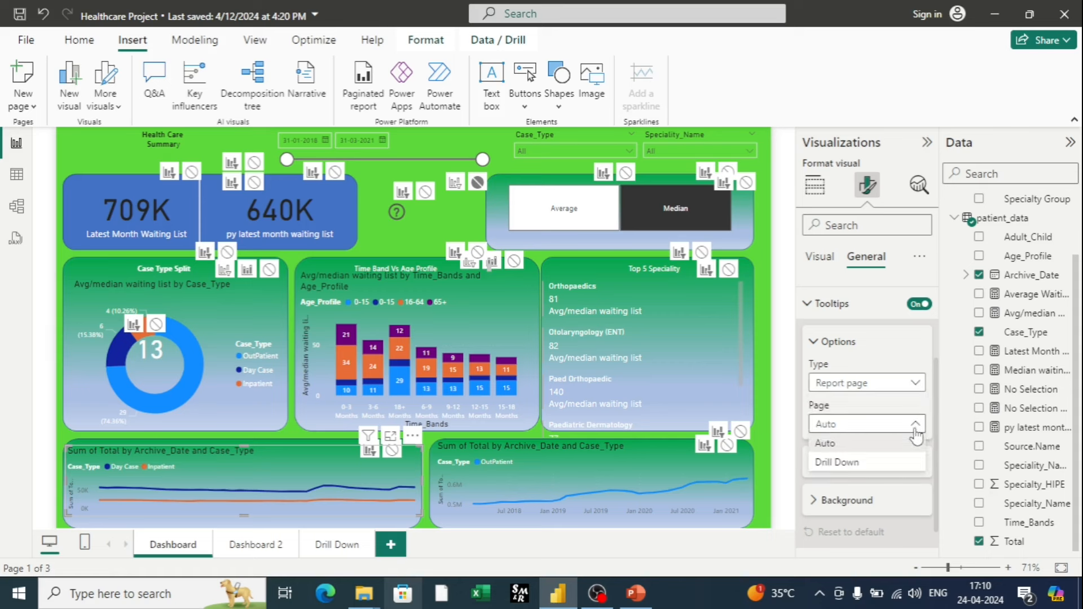
{"action": "left_click", "coordinate": [840, 464]}
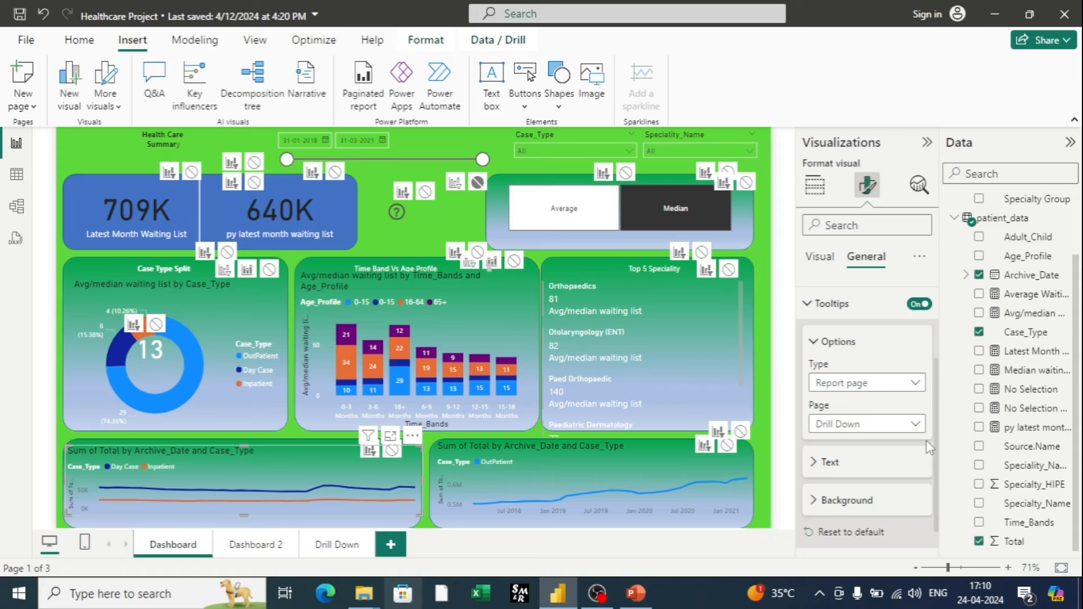
{"action": "mouse_move", "coordinate": [377, 488]}
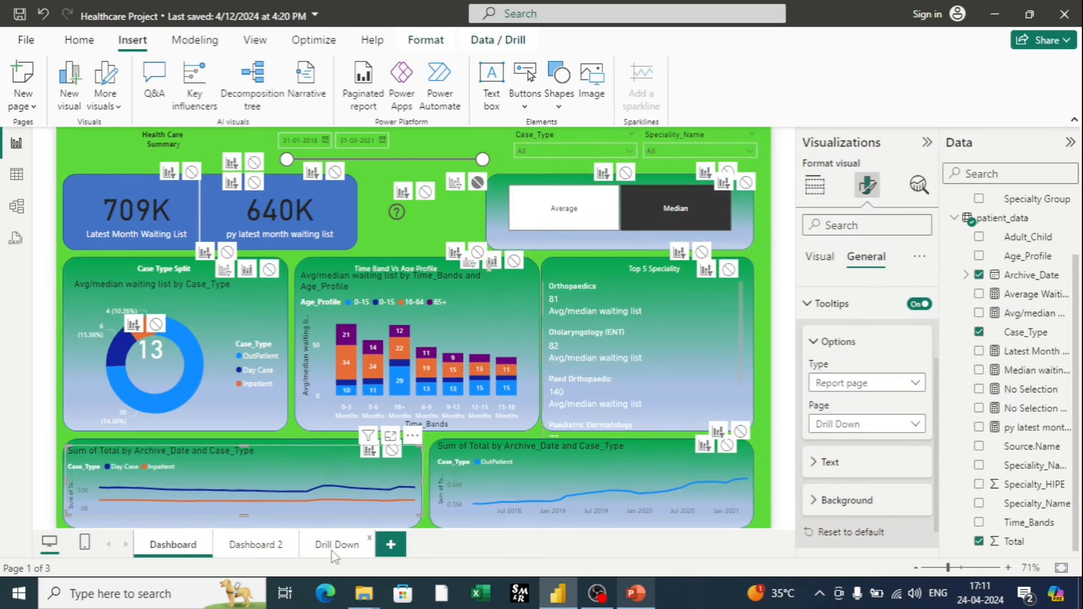
On the Drill Down page, move the bar chart and the Sum of Total card to the page's upper-left area, card above chart.
{"action": "left_click", "coordinate": [341, 545]}
{"action": "left_click_drag", "start_coordinate": [513, 369], "coordinate": [80, 293]}
{"action": "left_click_drag", "start_coordinate": [473, 156], "coordinate": [153, 169]}
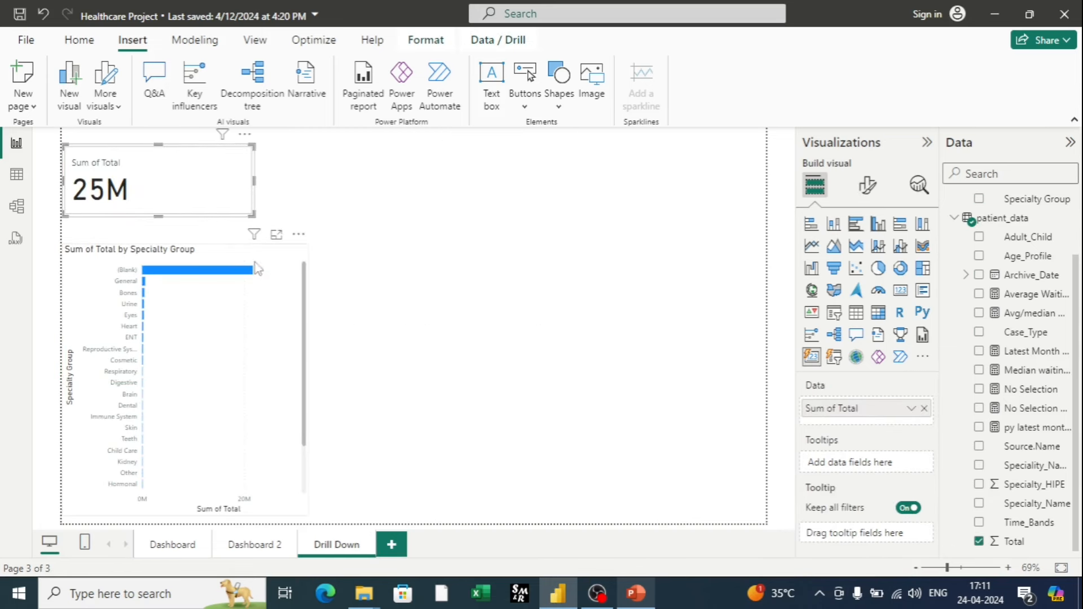
{"action": "left_click", "coordinate": [455, 254]}
Set the Drill Down page's canvas type to Custom.
{"action": "left_click", "coordinate": [865, 196]}
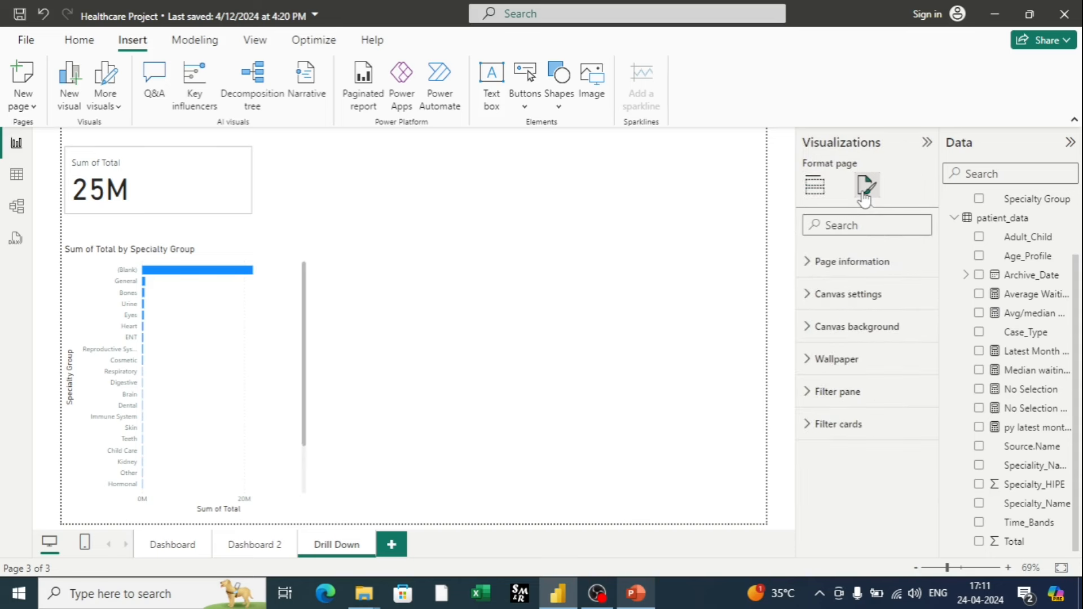
{"action": "left_click", "coordinate": [821, 296]}
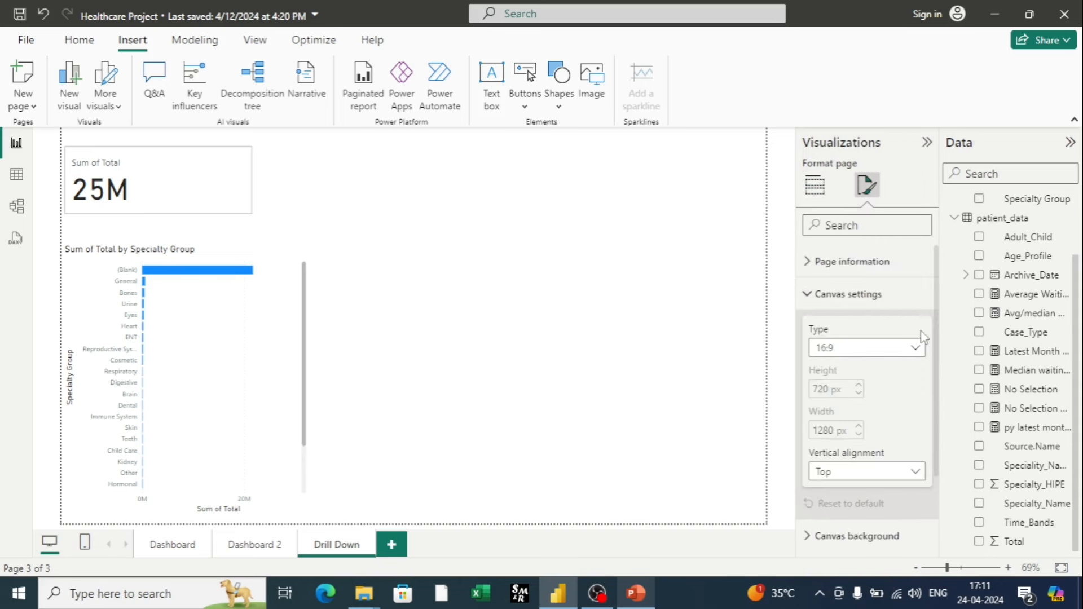
{"action": "scroll", "coordinate": [934, 304], "scroll_direction": "down", "scroll_amount": 1}
{"action": "left_click", "coordinate": [914, 302]}
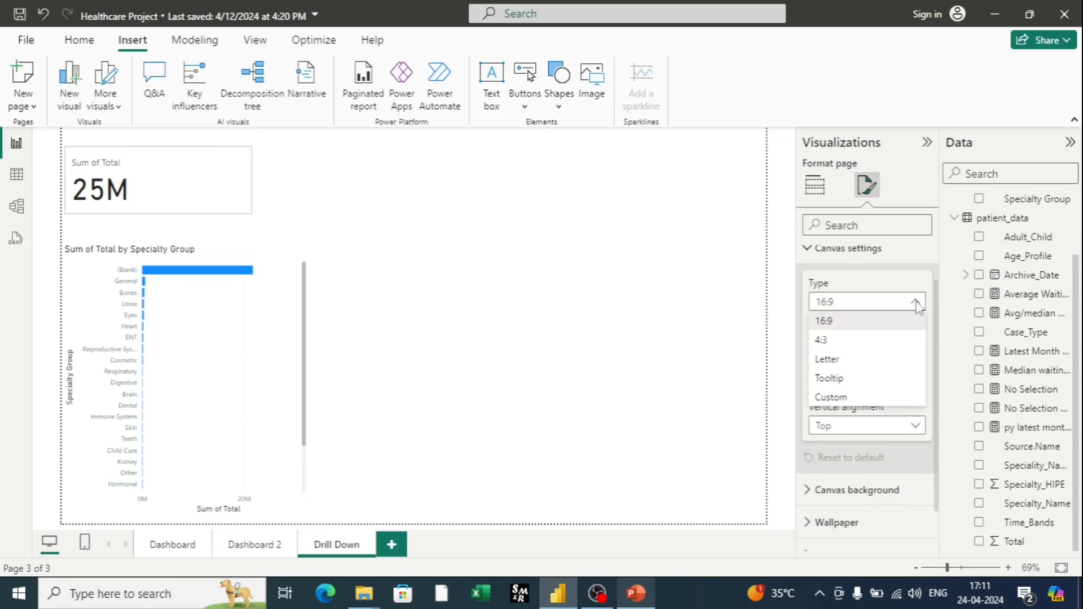
{"action": "left_click", "coordinate": [861, 398]}
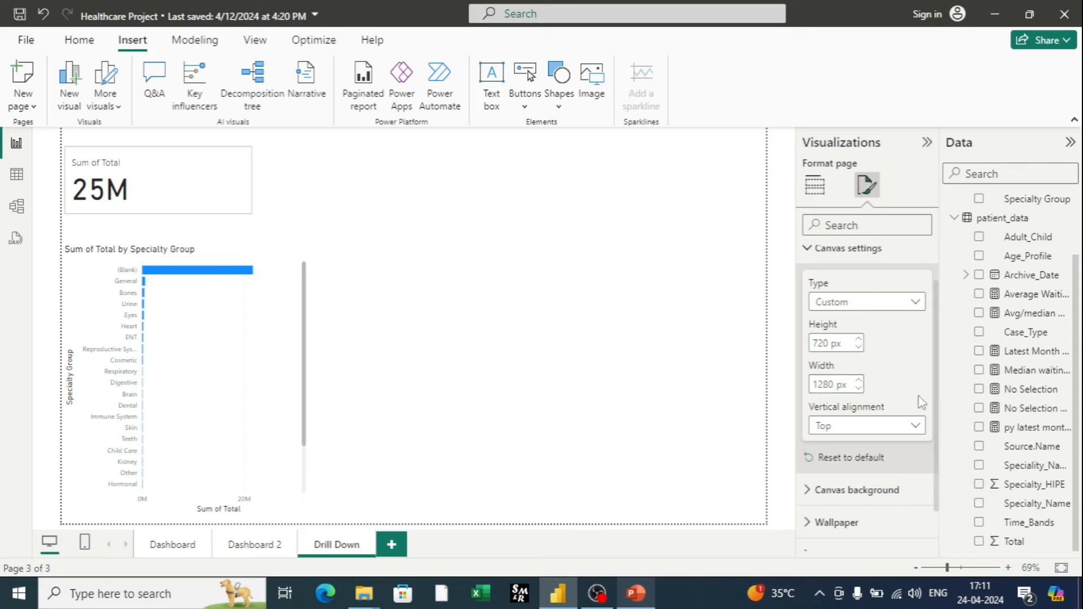
{"action": "scroll", "coordinate": [923, 403], "scroll_direction": "down", "scroll_amount": 1}
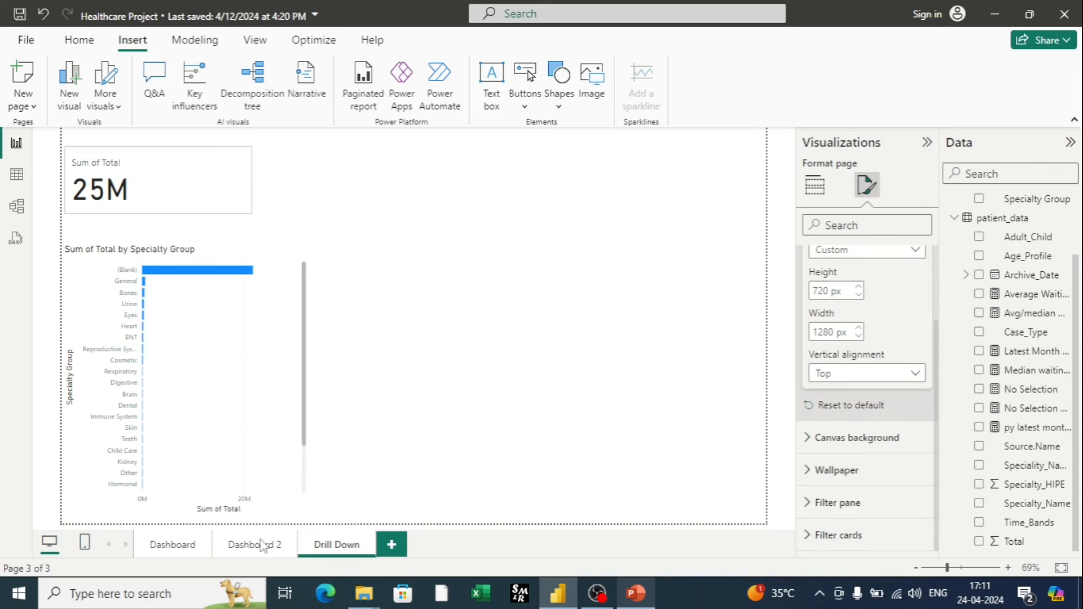
Check the tooltip of the Day Case and Inpatient line chart on the Dashboard page and return to the Drill Down page.
{"action": "left_click", "coordinate": [179, 551]}
{"action": "mouse_move", "coordinate": [337, 494]}
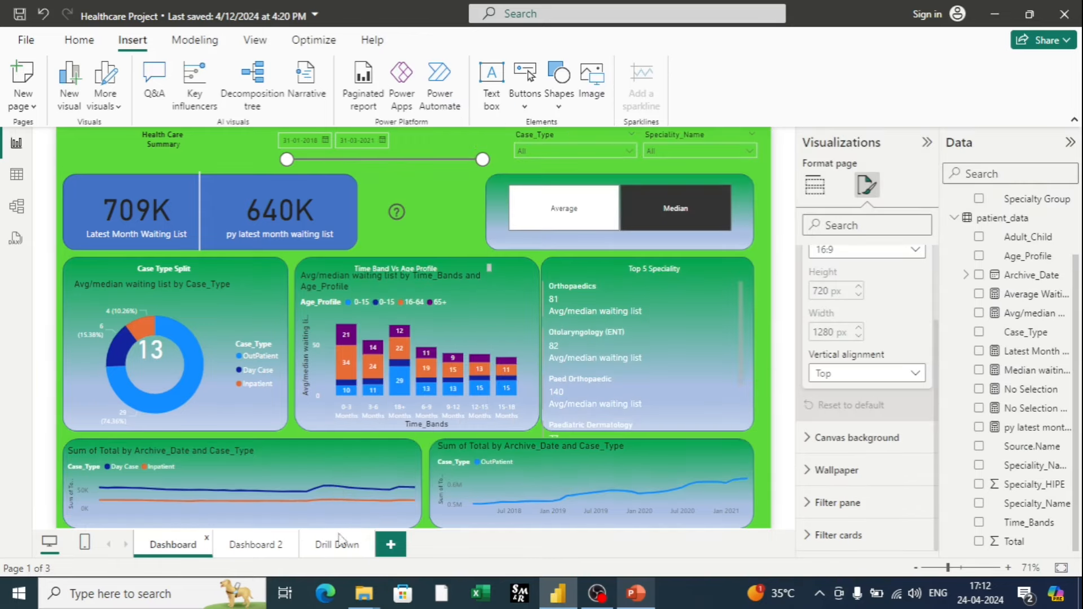
{"action": "left_click", "coordinate": [339, 545]}
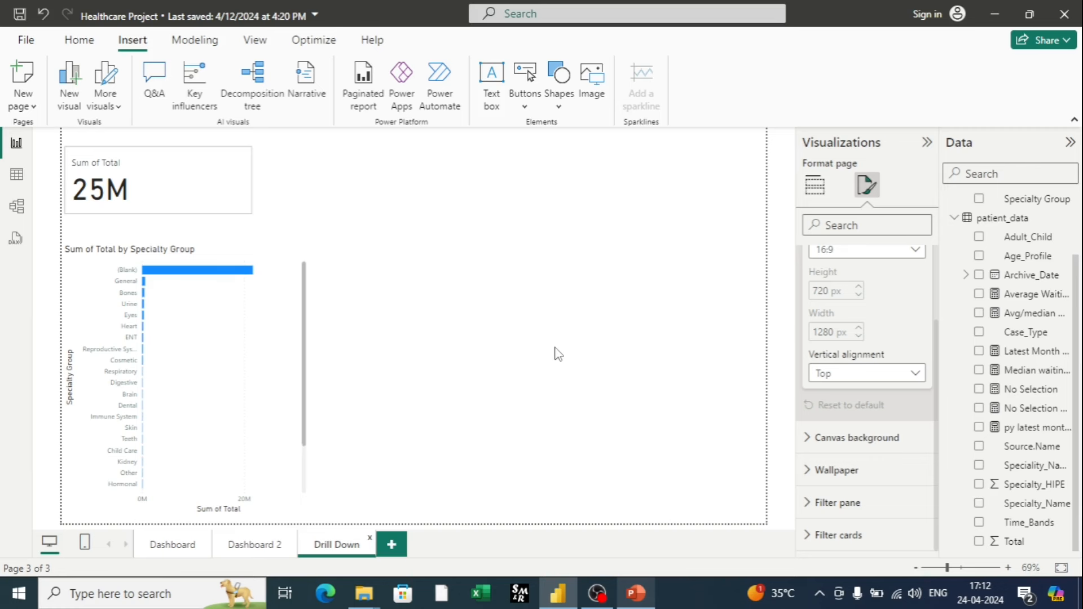
Switch to PowerPoint and create a new presentation containing only one slide with the Blank layout.
{"action": "left_click", "coordinate": [654, 602]}
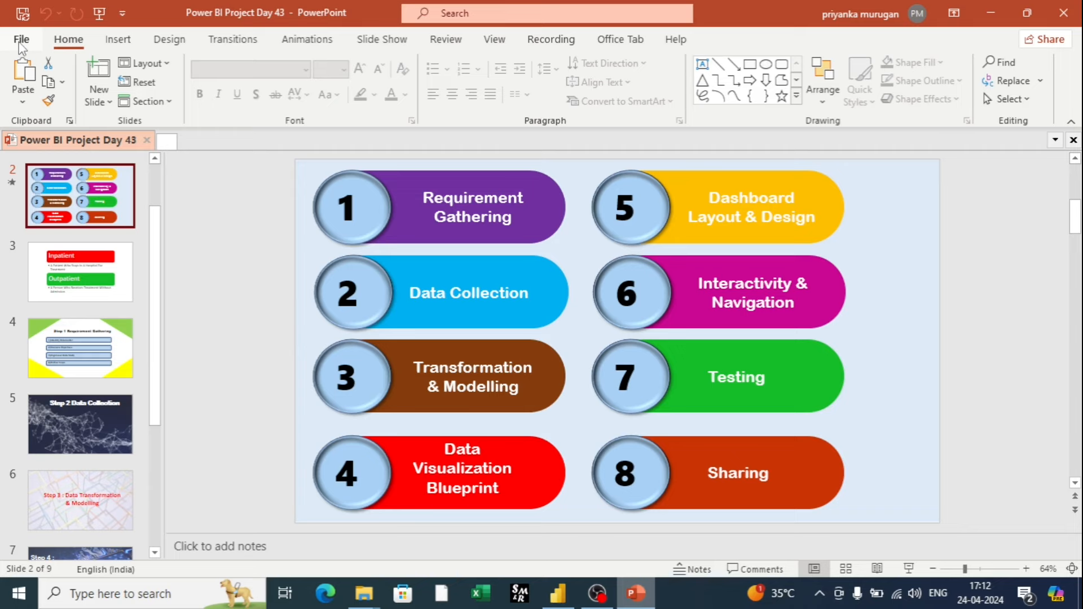
{"action": "key", "text": "ctrl+n"}
{"action": "left_click", "coordinate": [98, 102]}
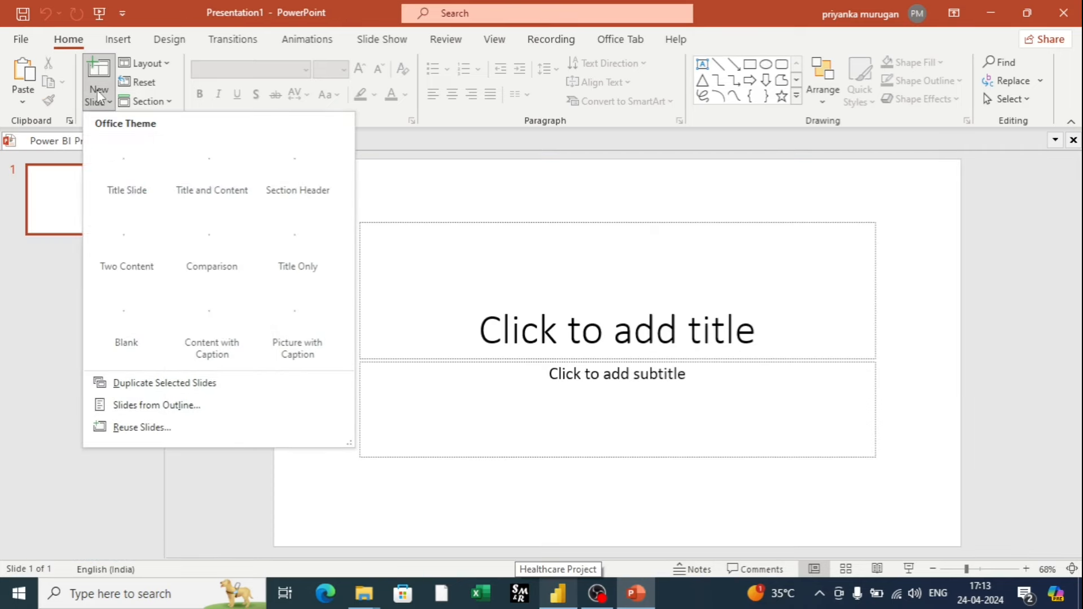
{"action": "left_click", "coordinate": [126, 333]}
{"action": "right_click", "coordinate": [109, 180]}
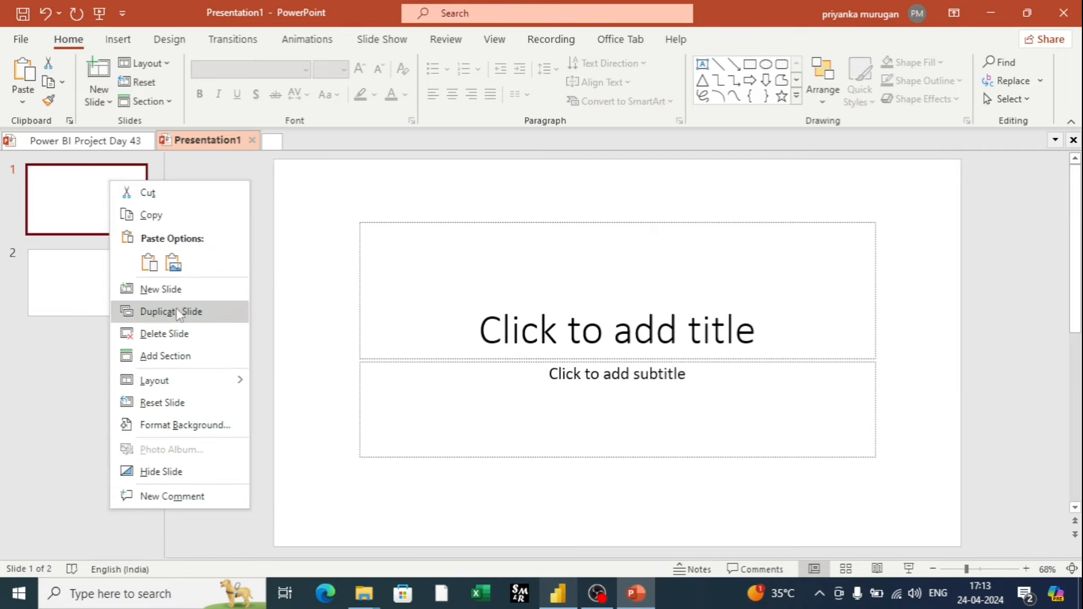
{"action": "left_click", "coordinate": [147, 332]}
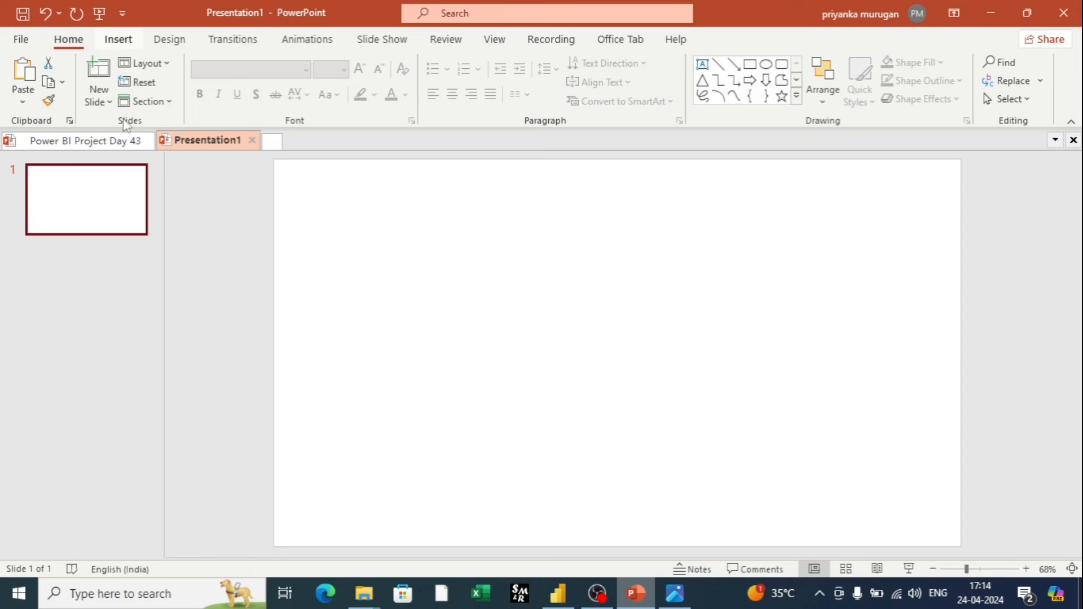
Insert the screenshot of the Drill Down page from the computer as a picture on the blank slide.
{"action": "left_click", "coordinate": [119, 49]}
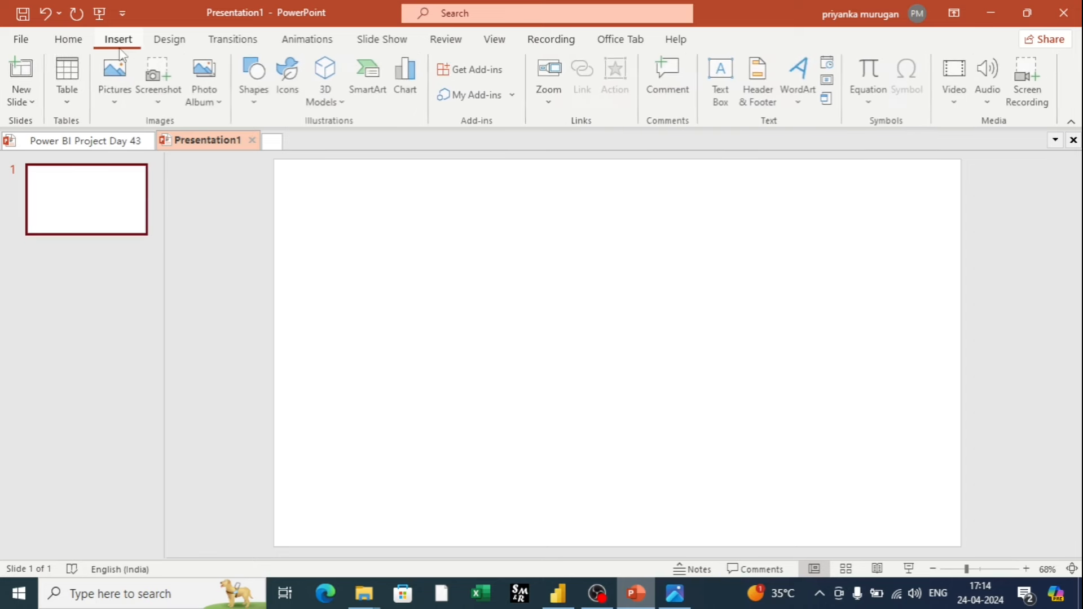
{"action": "left_click", "coordinate": [108, 89]}
{"action": "left_click", "coordinate": [144, 152]}
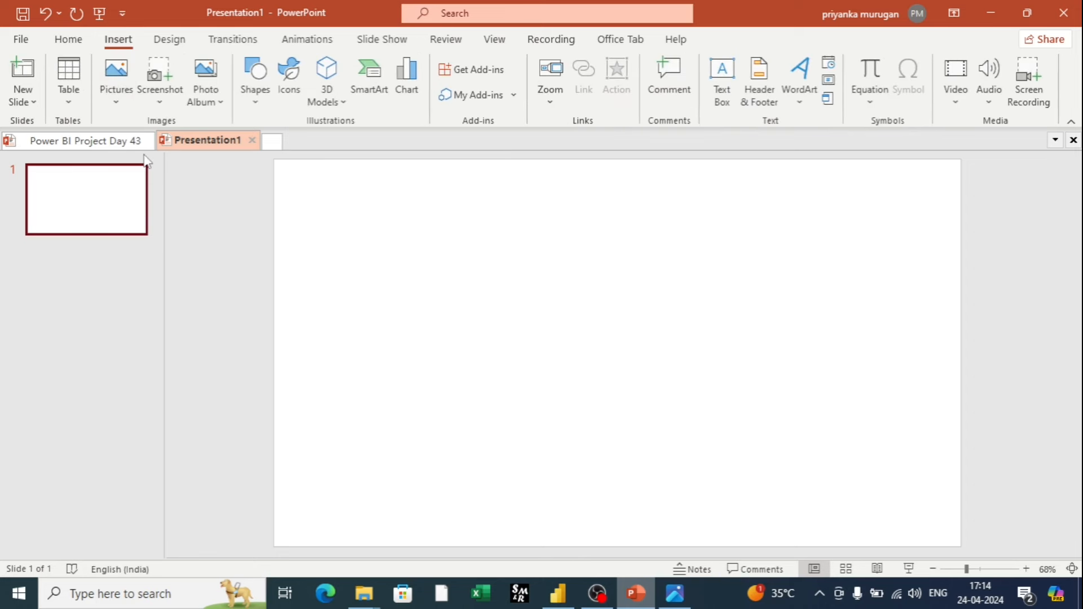
{"action": "left_click", "coordinate": [172, 225]}
{"action": "left_click", "coordinate": [392, 361]}
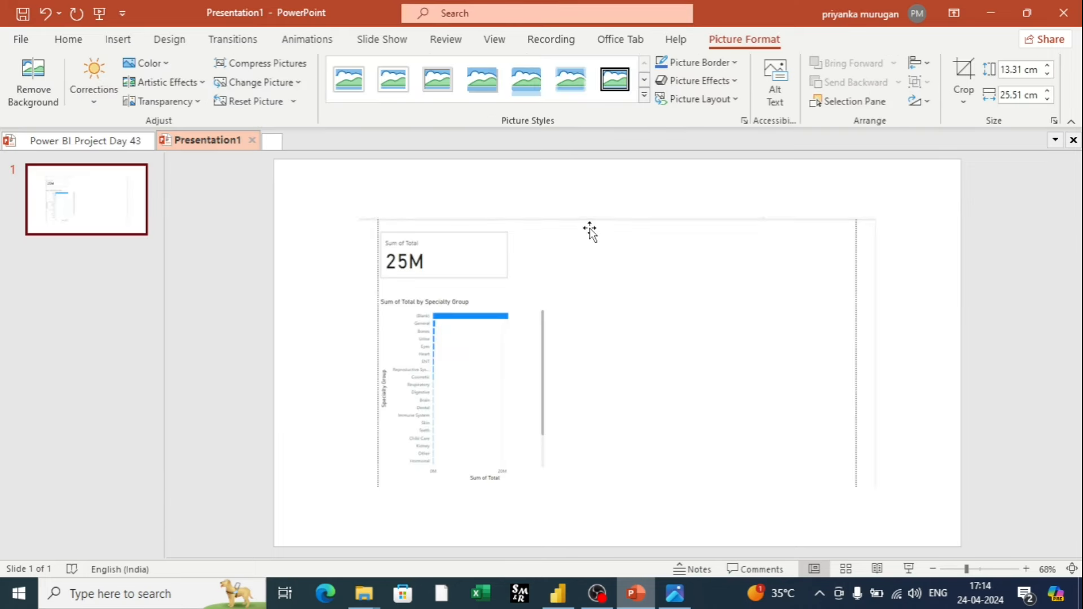
Enlarge the inserted picture to cover the whole slide, 19.05 cm high and 33.87 cm wide.
{"action": "left_click_drag", "start_coordinate": [617, 214], "coordinate": [615, 164]}
{"action": "left_click_drag", "start_coordinate": [358, 326], "coordinate": [275, 342]}
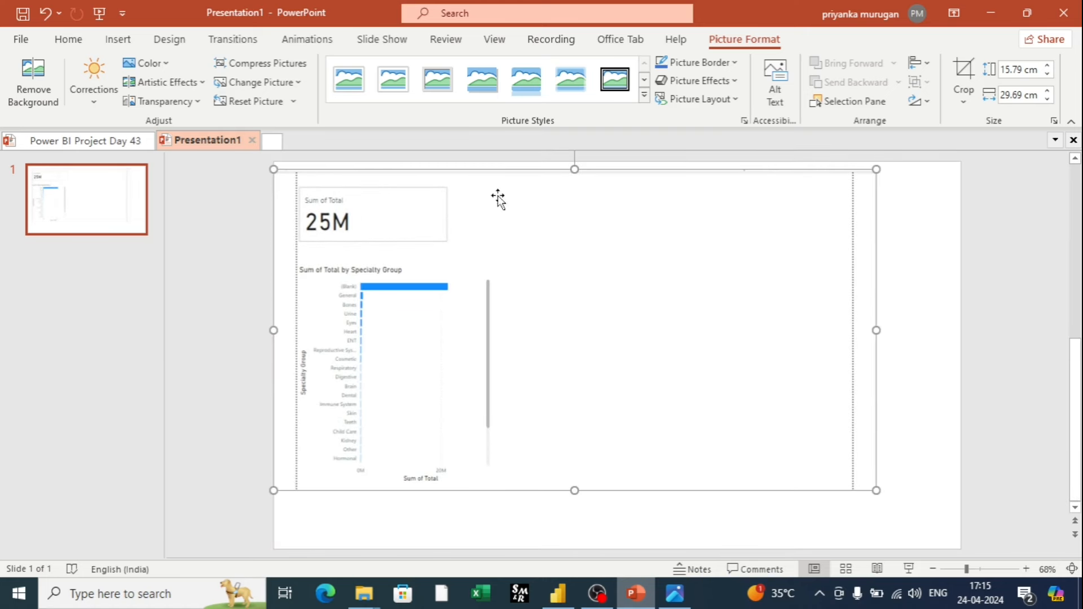
{"action": "mouse_move", "coordinate": [573, 169]}
{"action": "left_mouse_down"}
{"action": "mouse_move", "coordinate": [575, 178]}
{"action": "mouse_move", "coordinate": [580, 162]}
{"action": "left_mouse_up"}
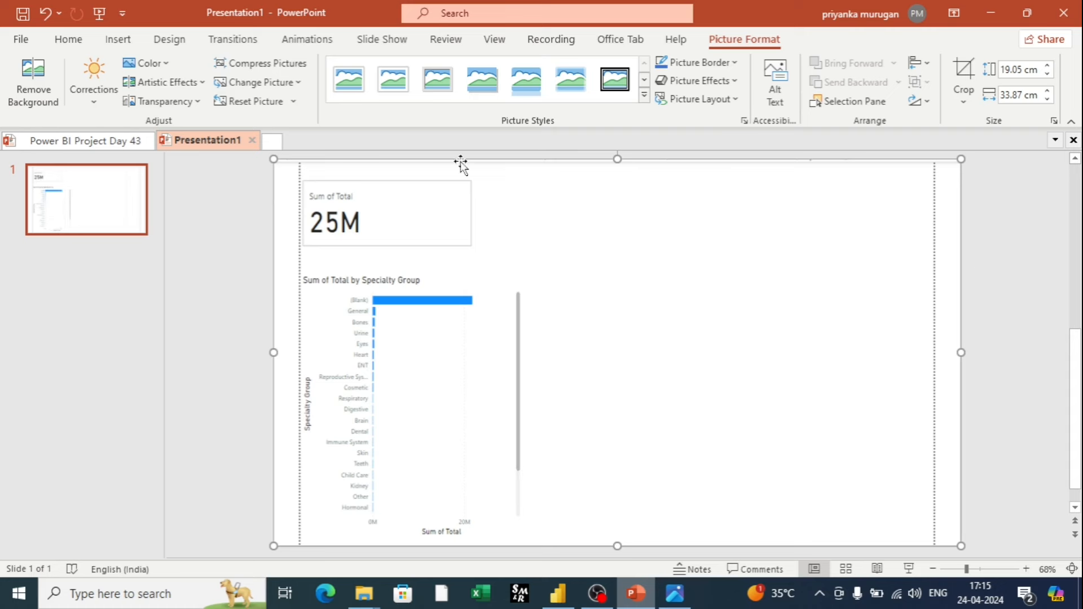
Draw a rounded rectangle about 17.96 cm high and 11.57 cm wide over the pictured card and chart, and delete the picture beneath it.
{"action": "left_click", "coordinate": [118, 39]}
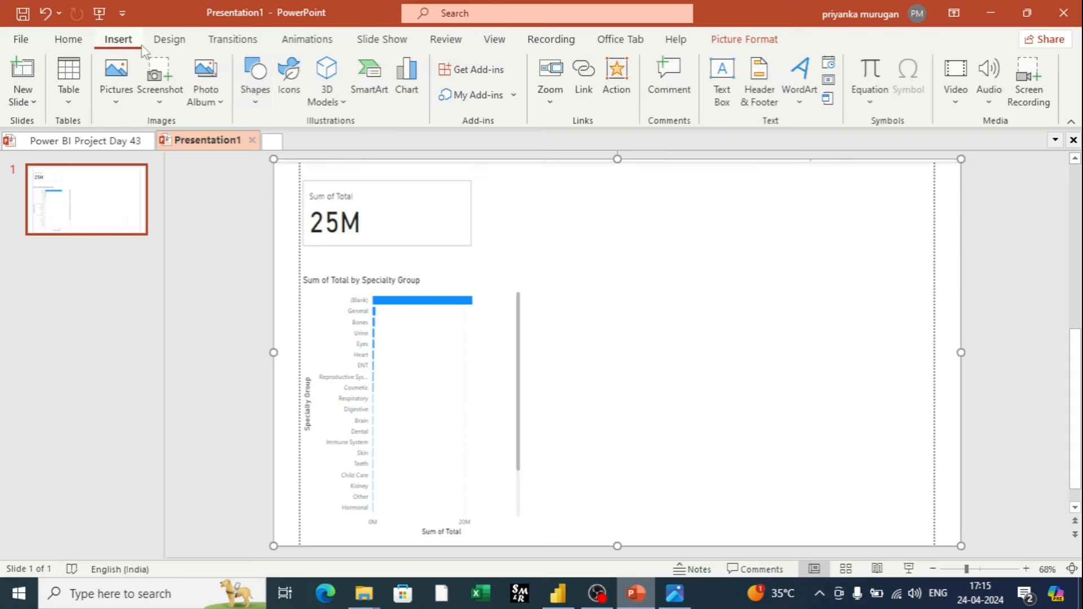
{"action": "left_click", "coordinate": [256, 82]}
{"action": "left_click", "coordinate": [264, 252]}
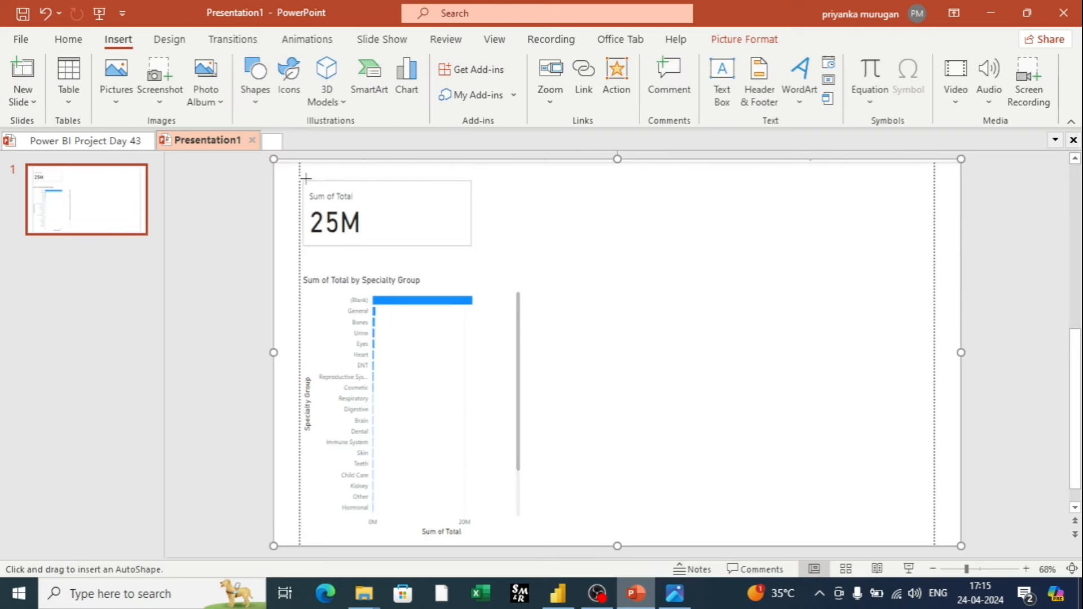
{"action": "left_click_drag", "start_coordinate": [292, 170], "coordinate": [526, 537]}
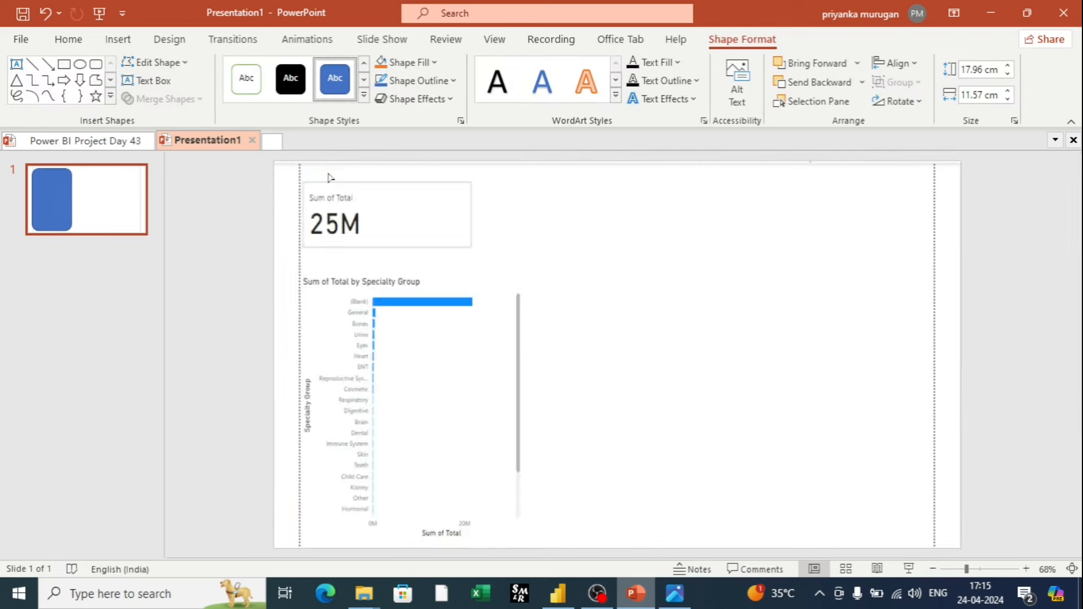
{"action": "left_click", "coordinate": [654, 248]}
{"action": "key", "text": "Delete"}
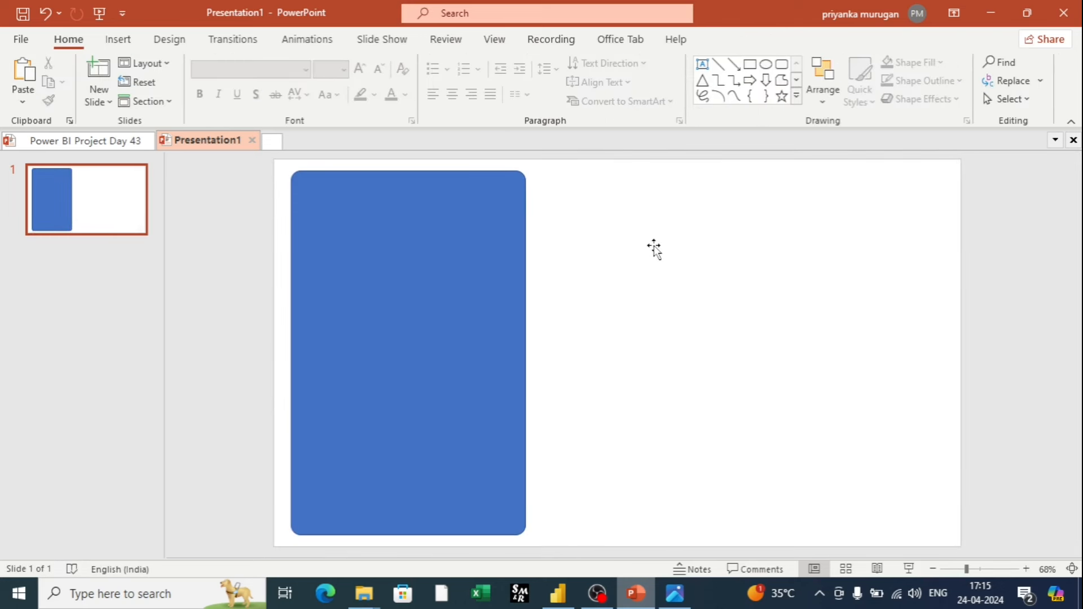
Format the slide background with a light green solid fill.
{"action": "left_click", "coordinate": [172, 42]}
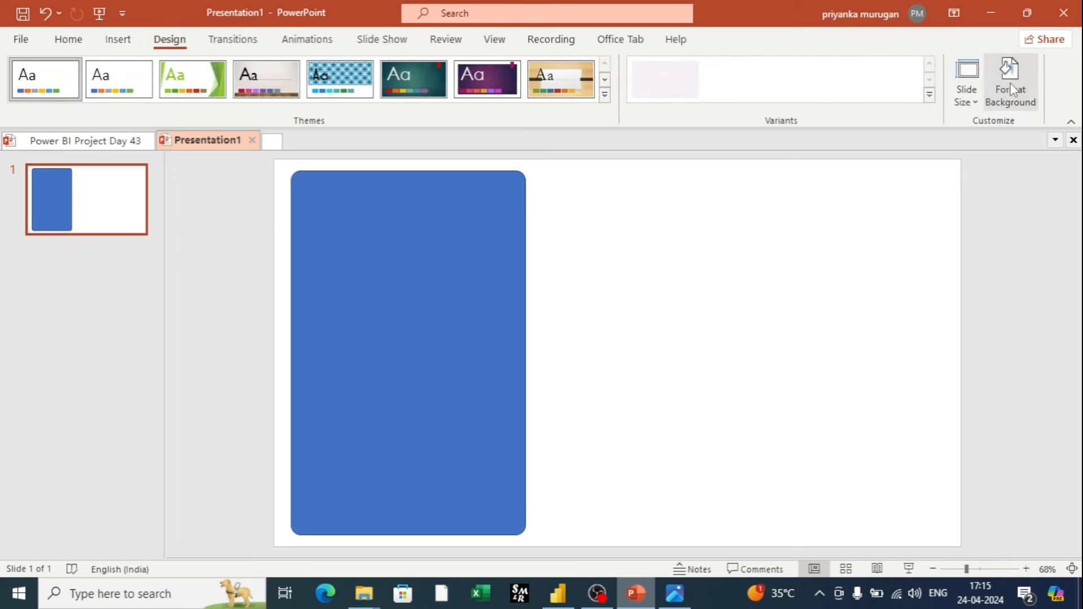
{"action": "left_click", "coordinate": [1010, 85]}
{"action": "left_click", "coordinate": [1038, 337]}
{"action": "left_click", "coordinate": [1006, 508]}
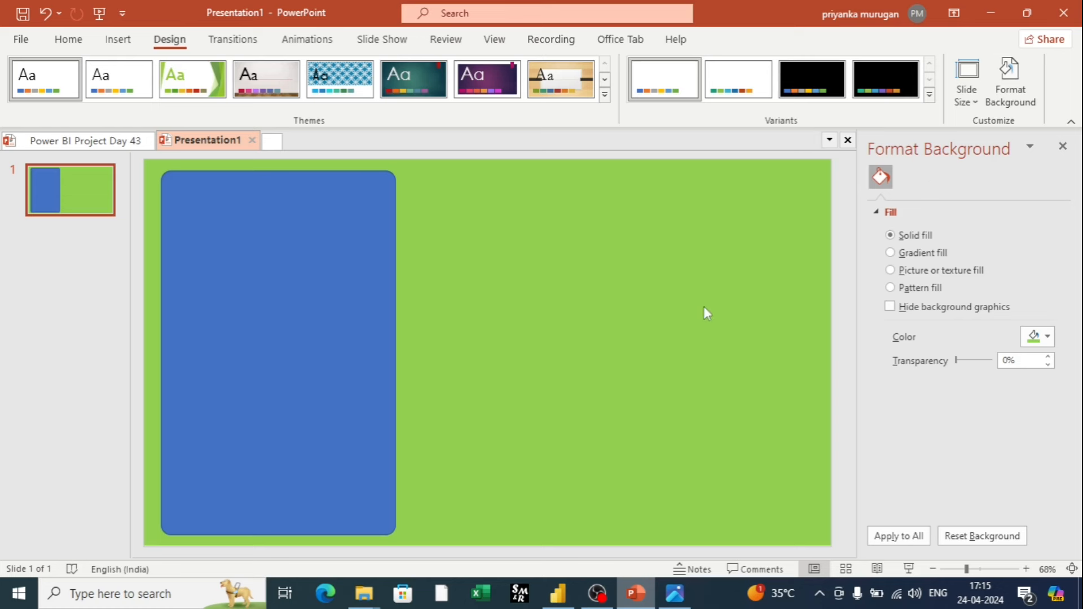
{"action": "right_click", "coordinate": [664, 283]}
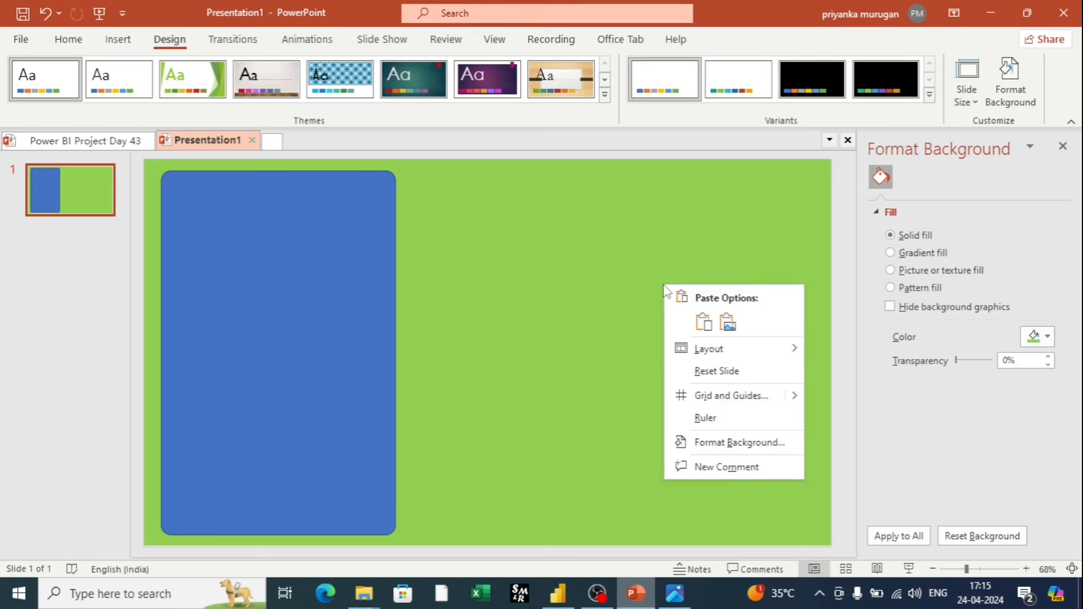
{"action": "left_click", "coordinate": [634, 184]}
{"action": "left_click", "coordinate": [53, 281]}
Save the presentation in PNG format as Presentation1 in the Documents folder.
{"action": "left_click", "coordinate": [22, 13]}
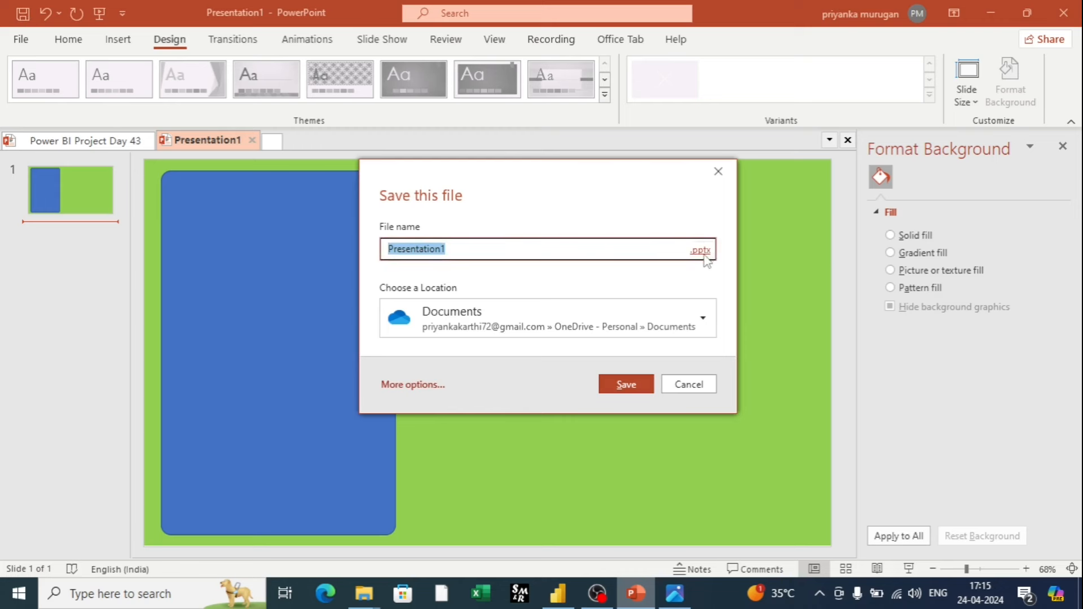
{"action": "left_click", "coordinate": [705, 251]}
{"action": "left_click", "coordinate": [781, 554]}
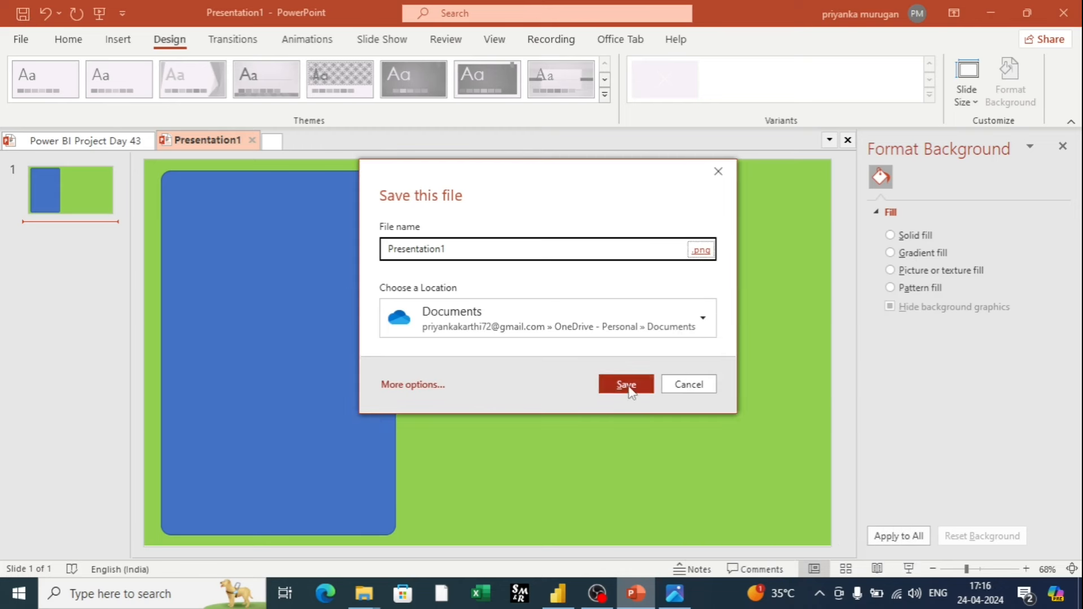
{"action": "left_click", "coordinate": [627, 386]}
{"action": "left_click", "coordinate": [441, 343]}
{"action": "key", "text": "Return"}
Close the picture viewer showing hd3.png and switch to Power BI.
{"action": "left_click", "coordinate": [636, 595]}
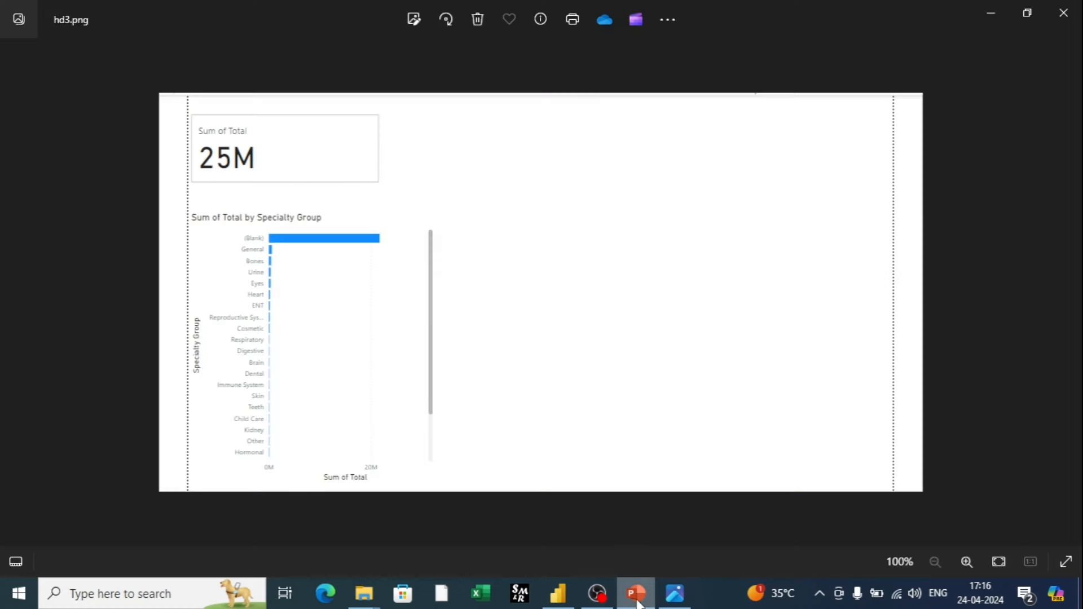
{"action": "left_click", "coordinate": [1064, 13]}
{"action": "left_click", "coordinate": [556, 597]}
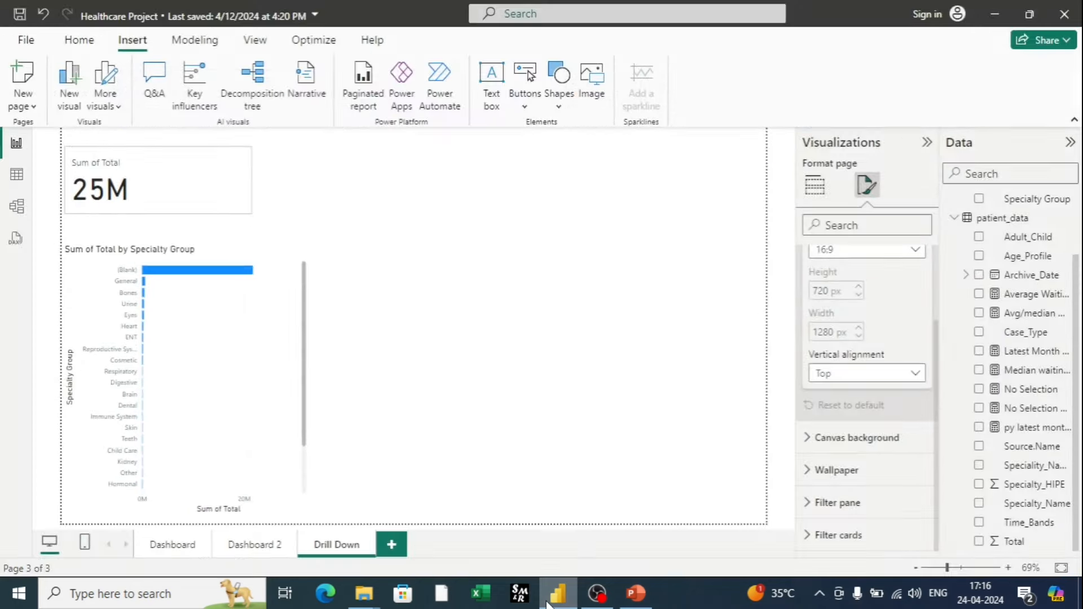
Set the Slide1 image from the Presentation1 folder as the Drill Down page's canvas background with 0% transparency.
{"action": "left_click", "coordinate": [817, 443]}
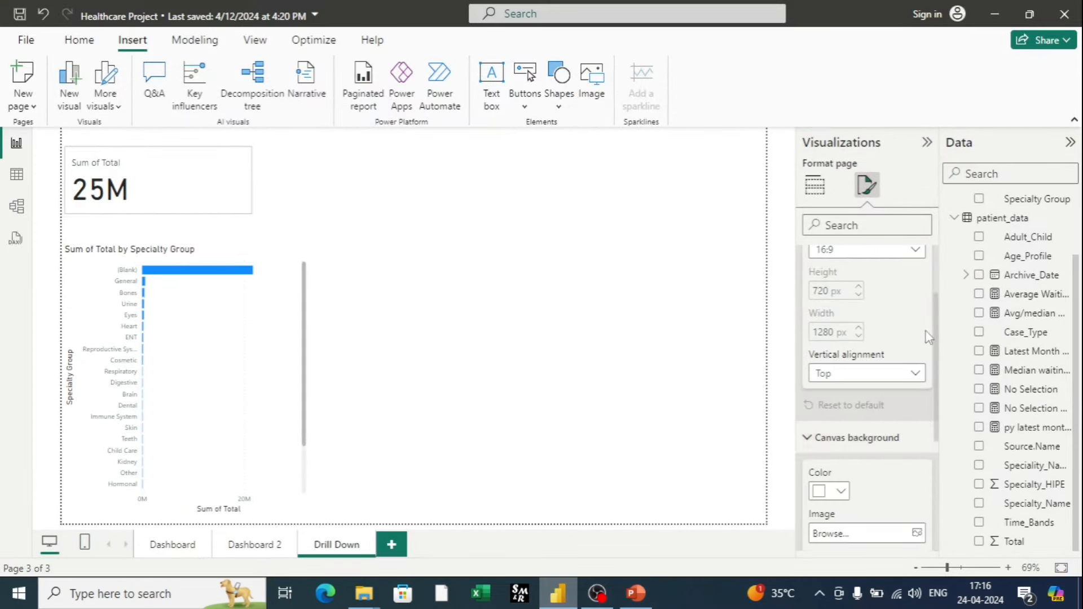
{"action": "scroll", "coordinate": [846, 428], "scroll_direction": "down", "scroll_amount": 2}
{"action": "left_click", "coordinate": [917, 395]}
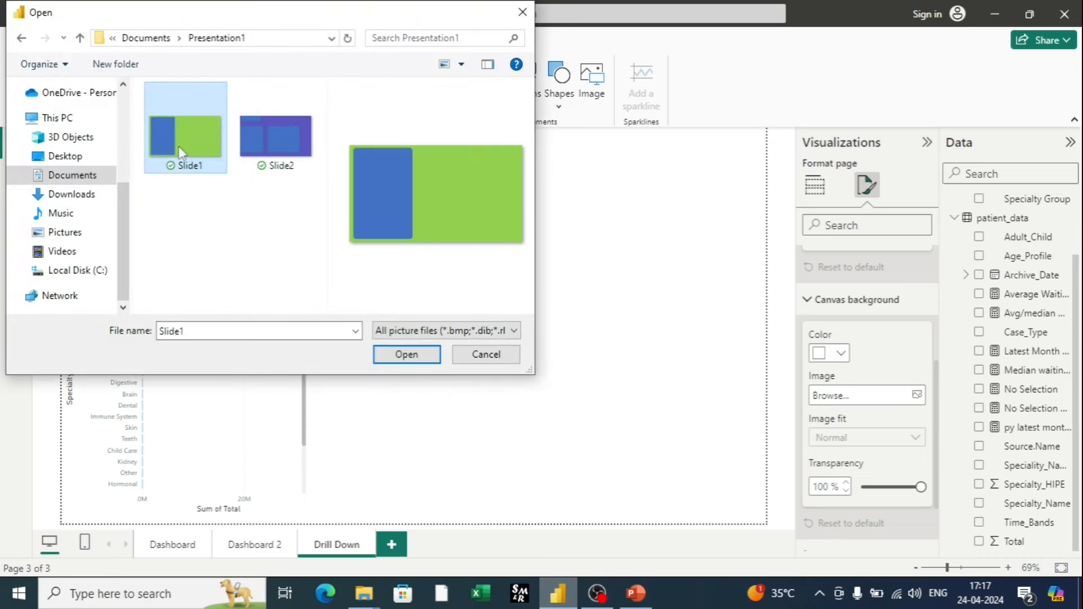
{"action": "left_click", "coordinate": [407, 355]}
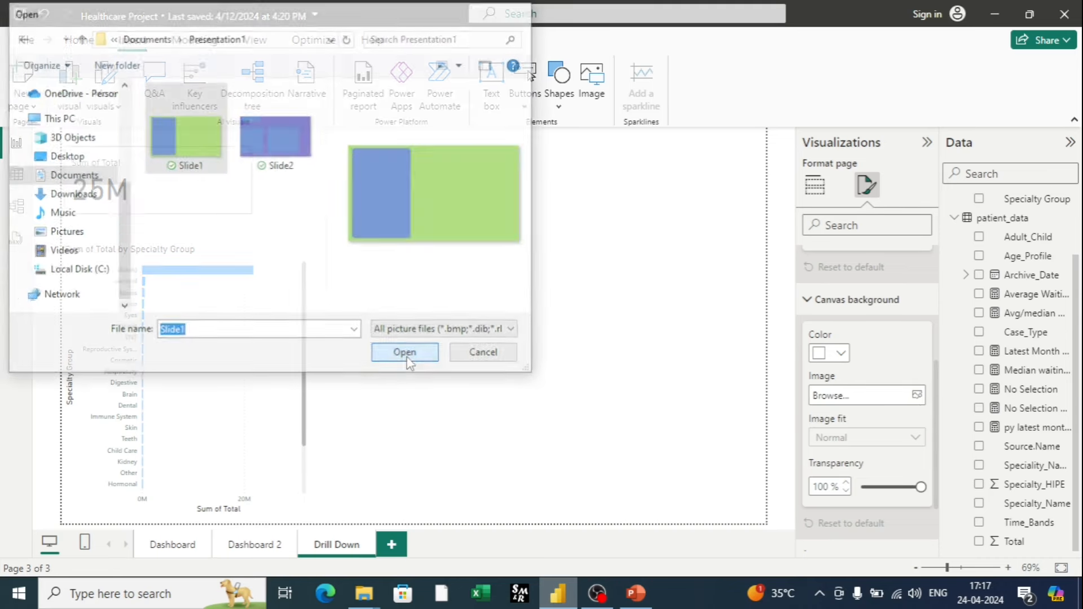
{"action": "left_click_drag", "start_coordinate": [921, 487], "coordinate": [858, 488]}
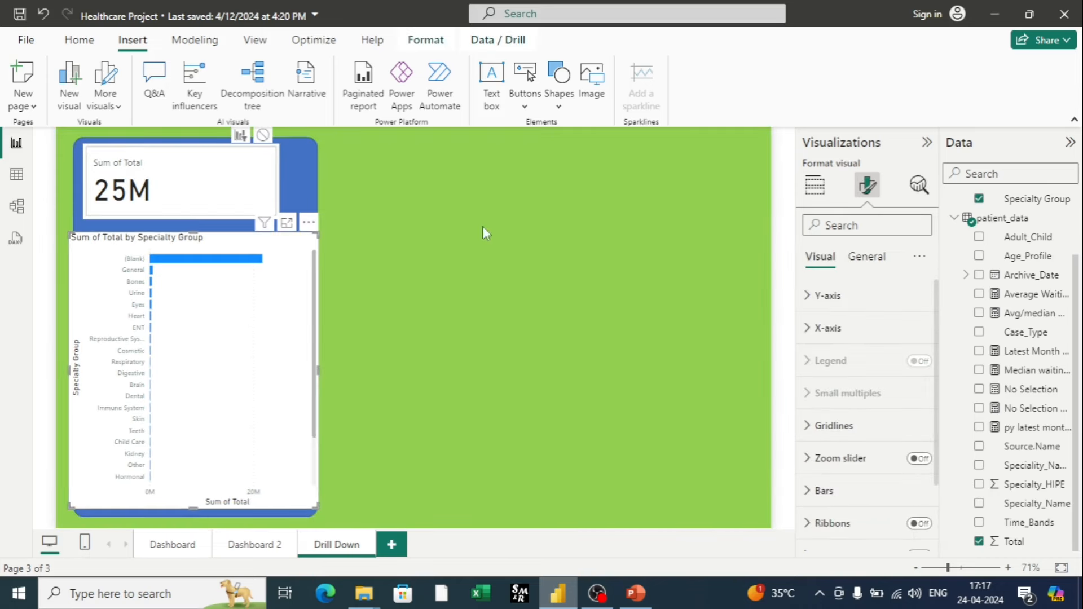
Resize the bar chart and the Sum of Total card to fit inside the background's blue rectangle.
{"action": "left_click_drag", "start_coordinate": [318, 237], "coordinate": [280, 250]}
{"action": "left_click", "coordinate": [361, 342]}
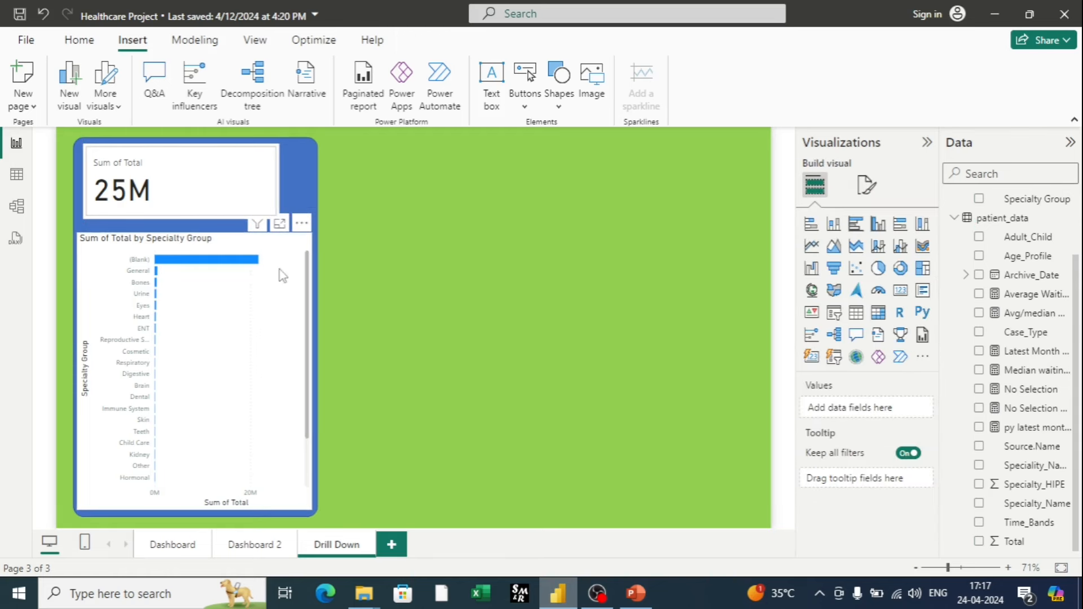
{"action": "left_click", "coordinate": [283, 274]}
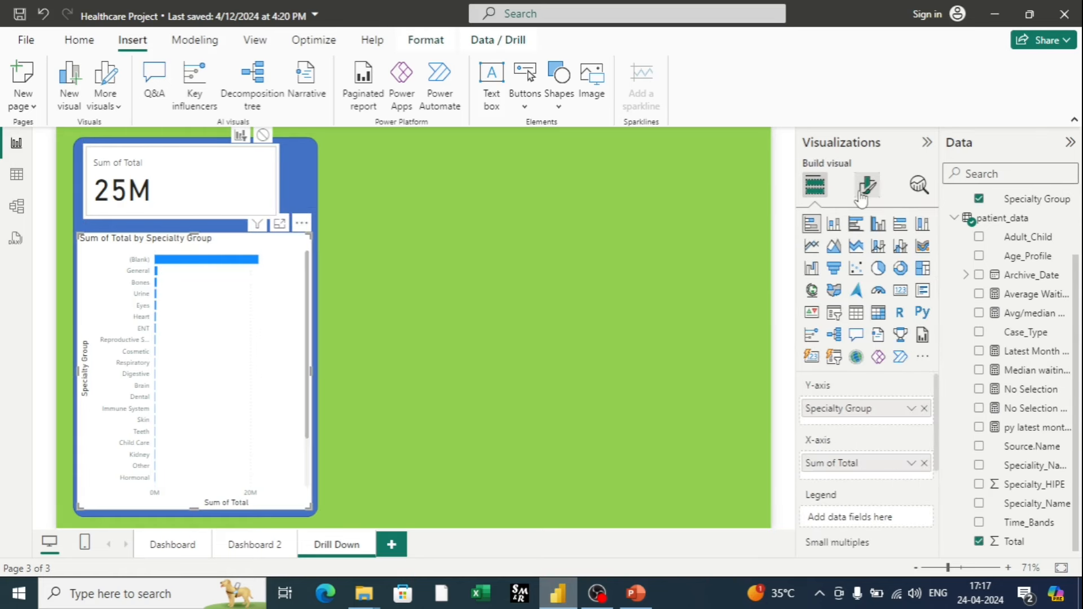
{"action": "left_click", "coordinate": [861, 195]}
{"action": "left_click", "coordinate": [649, 218]}
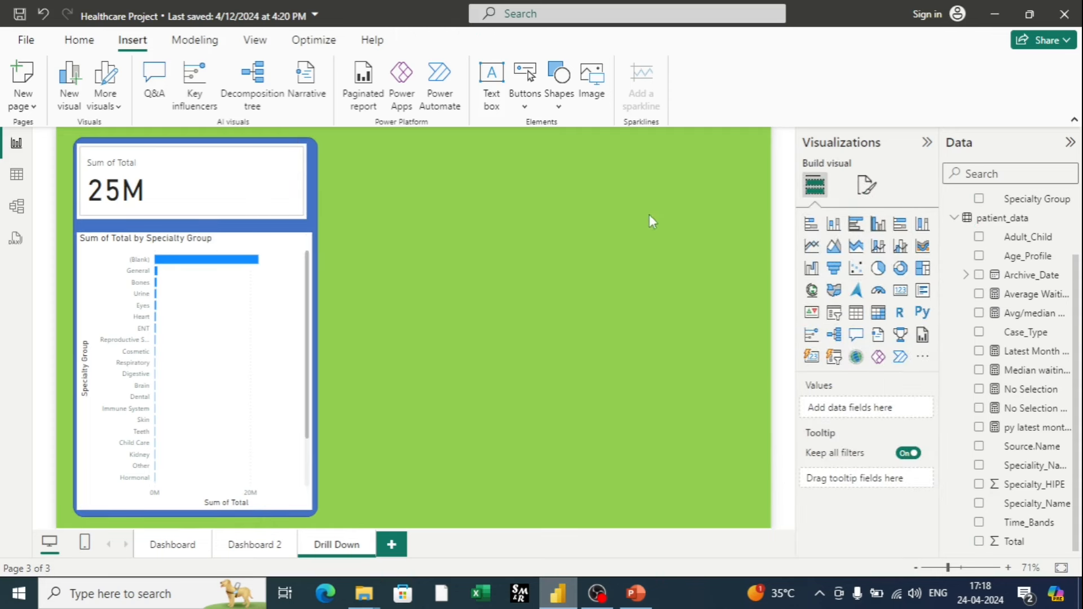
Set the Drill Down page's canvas type to Letter.
{"action": "left_click", "coordinate": [867, 184]}
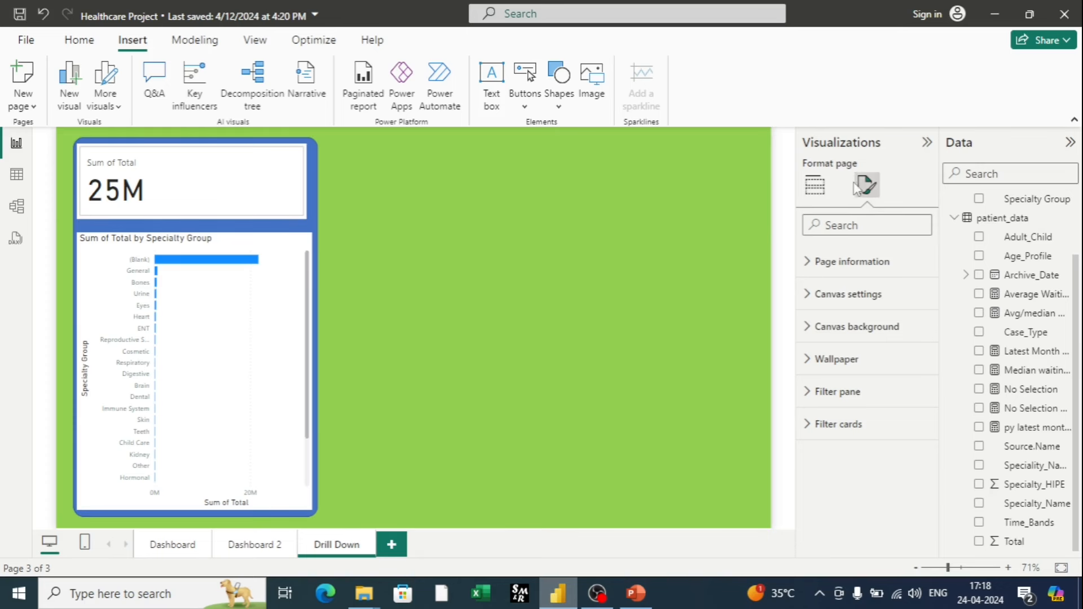
{"action": "left_click", "coordinate": [841, 294]}
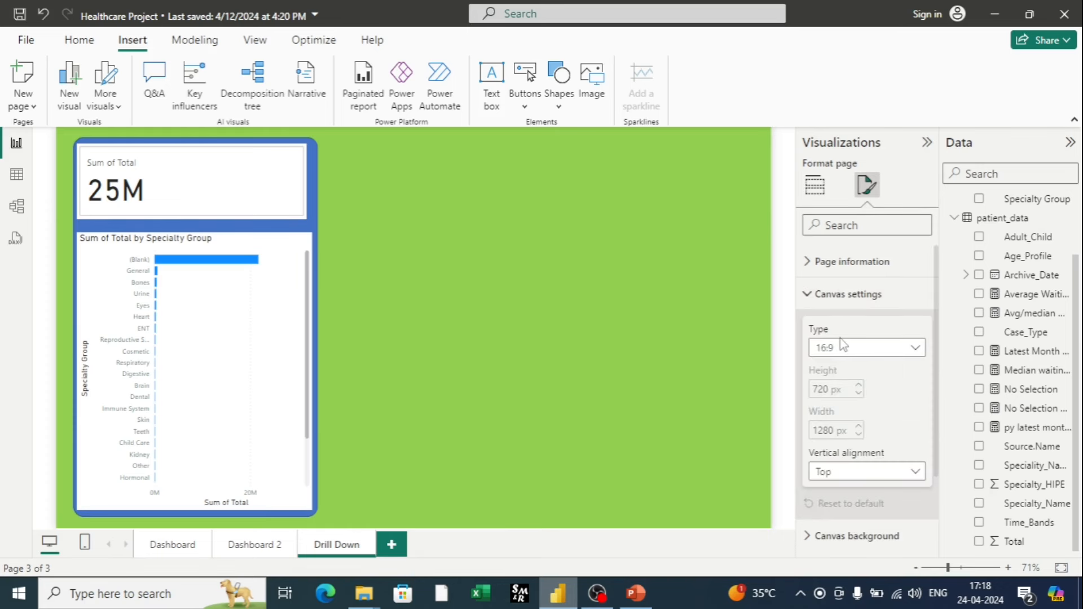
{"action": "left_click", "coordinate": [914, 348]}
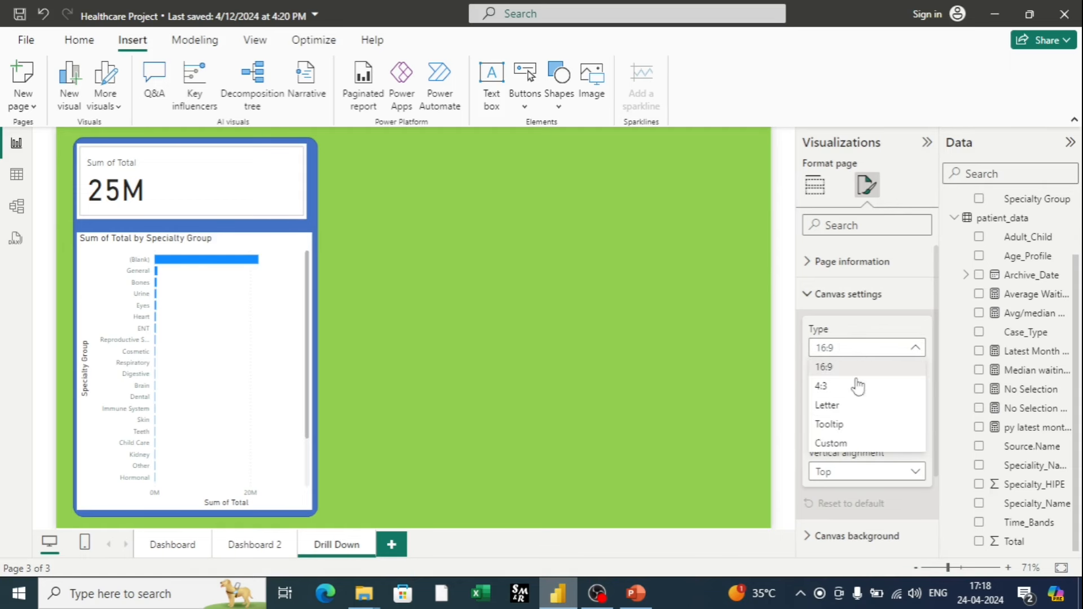
{"action": "left_click", "coordinate": [830, 414]}
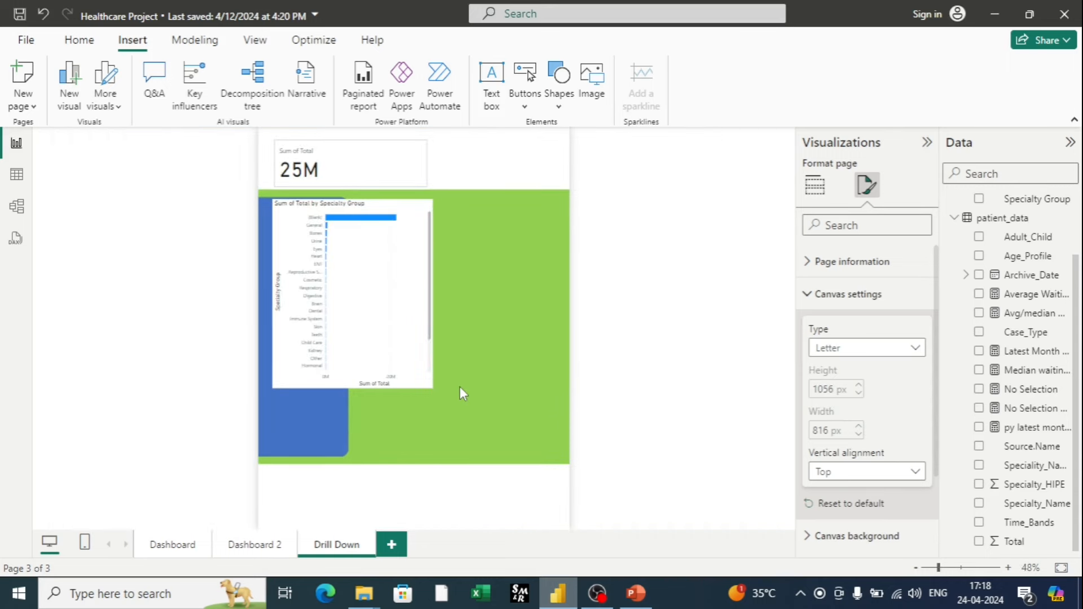
{"action": "key", "text": "alt+Tab"}
{"action": "left_click", "coordinate": [295, 327]}
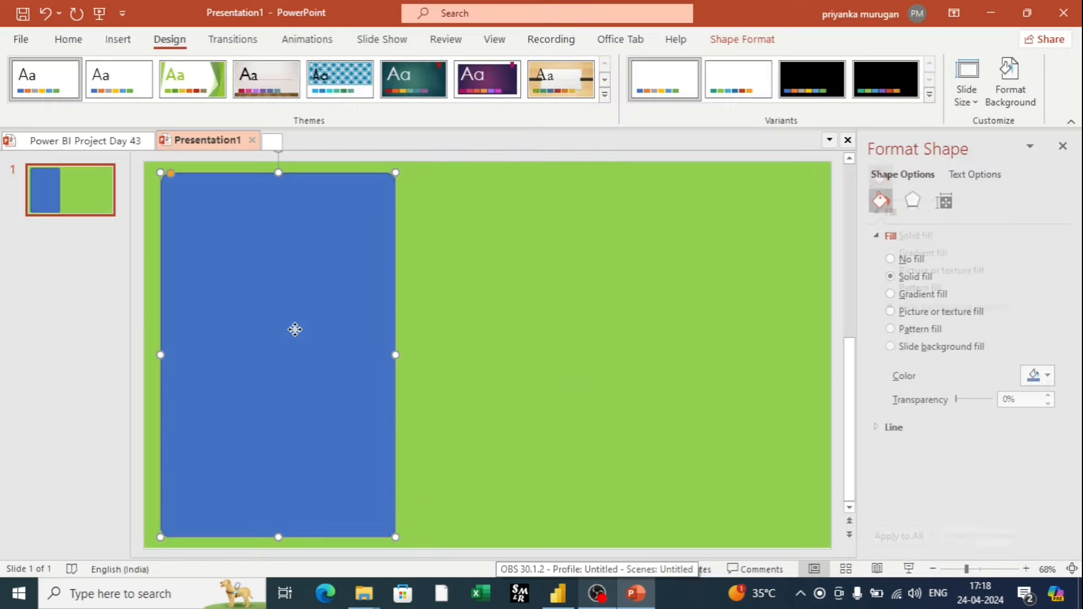
{"action": "right_click", "coordinate": [295, 327]}
{"action": "key", "text": "alt+Tab"}
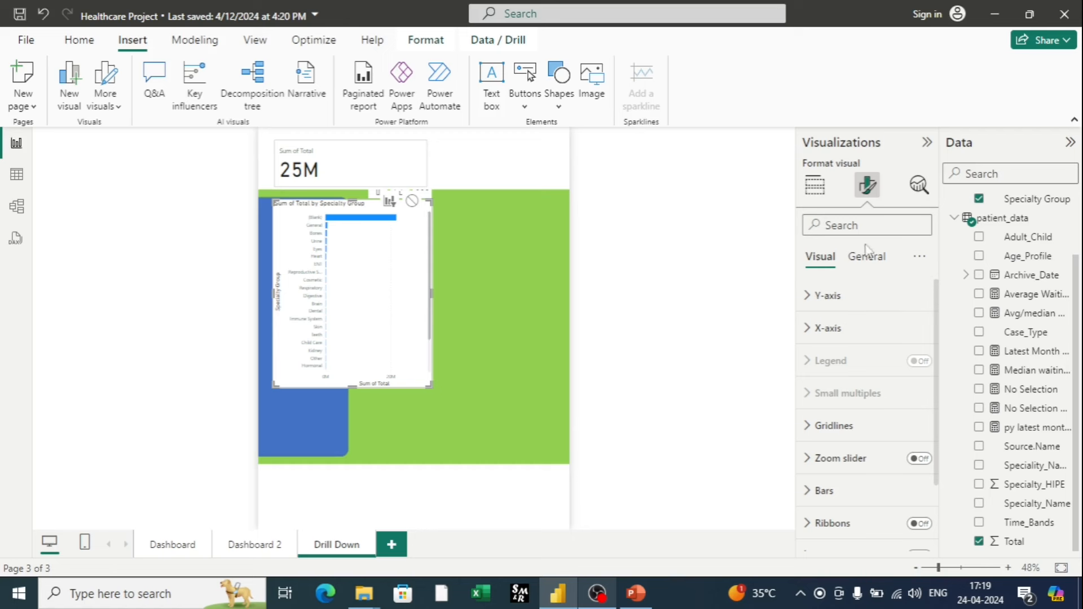
Set the image fit of the Drill Down page's canvas background to Fit.
{"action": "left_click", "coordinate": [520, 249]}
{"action": "left_click", "coordinate": [867, 185]}
{"action": "left_click", "coordinate": [810, 331]}
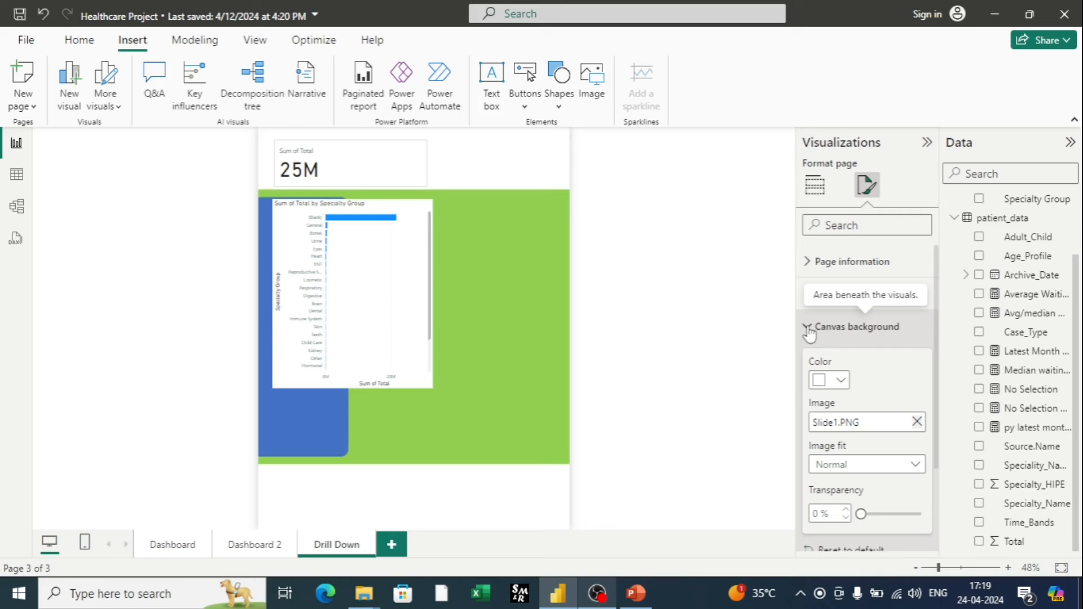
{"action": "left_click", "coordinate": [911, 469]}
{"action": "left_click", "coordinate": [832, 504]}
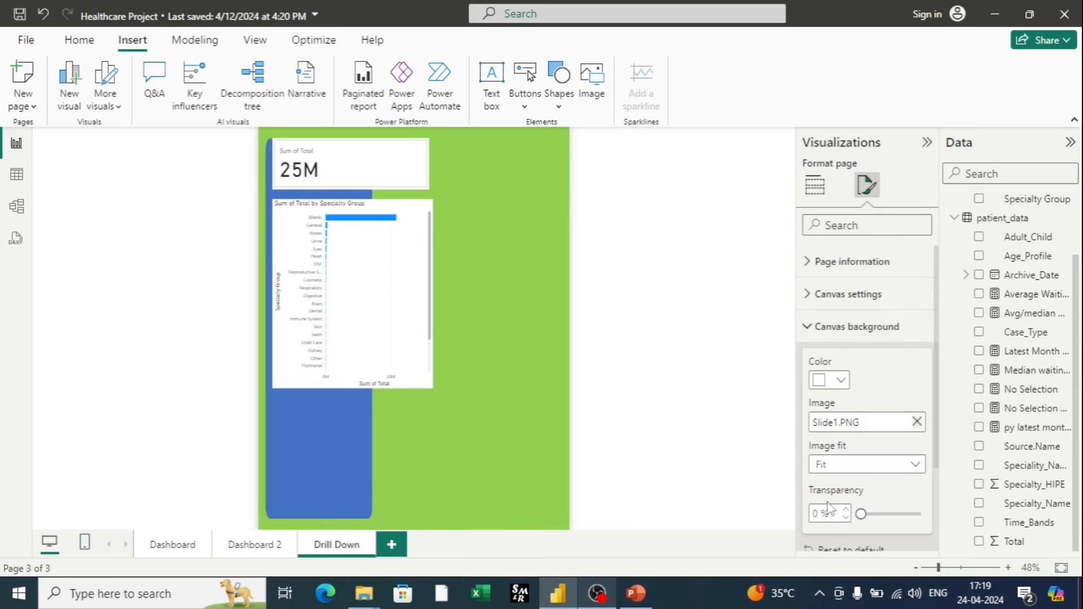
{"action": "left_click", "coordinate": [861, 514]}
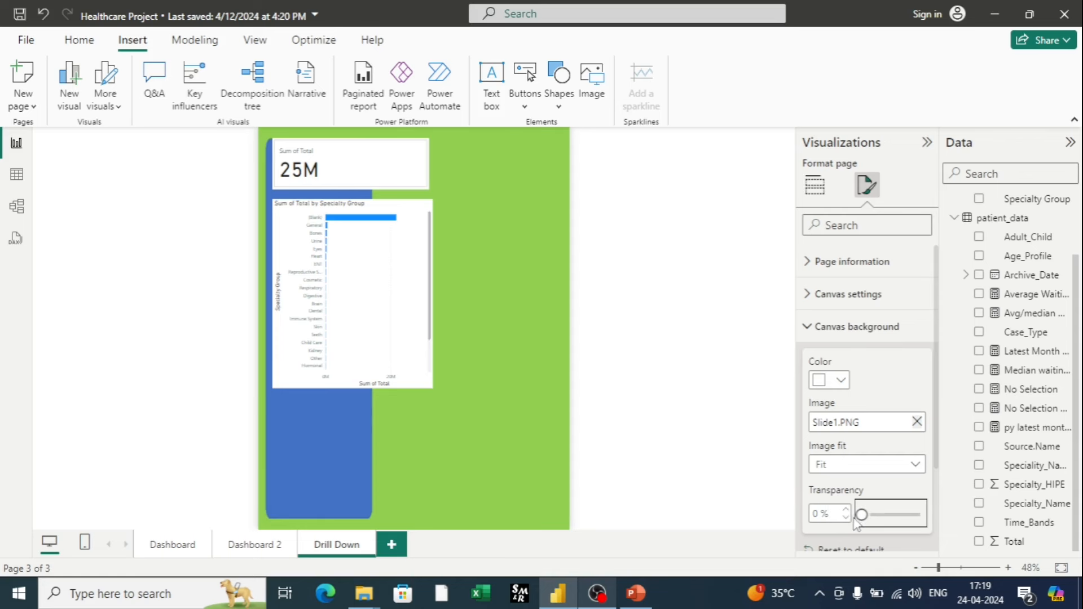
{"action": "left_click", "coordinate": [762, 348]}
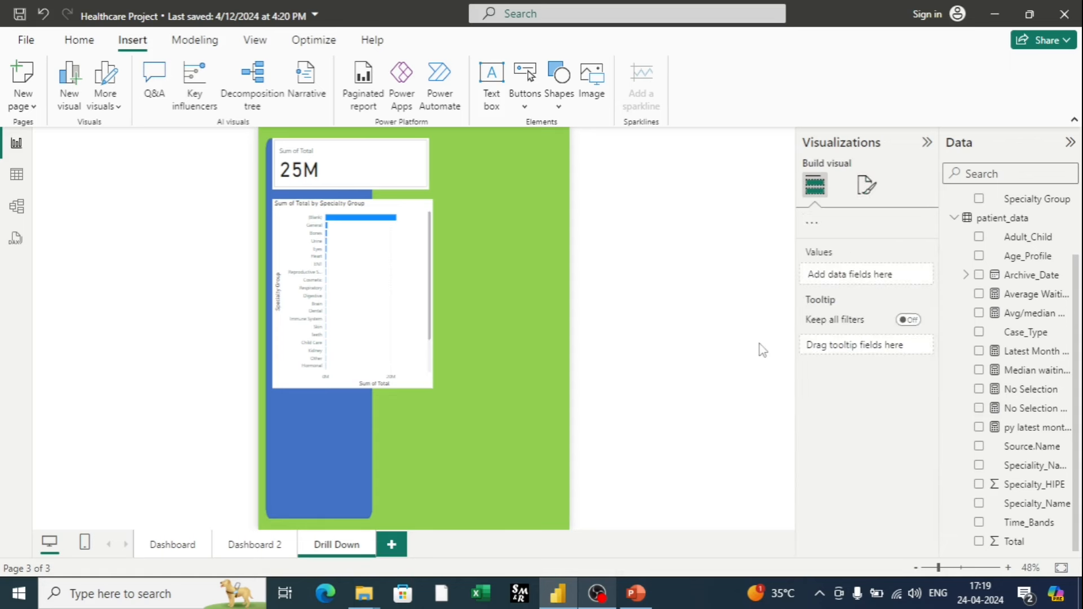
Switch to PowerPoint and cut the blue rounded rectangle from the Presentation1 slide.
{"action": "left_click", "coordinate": [181, 550]}
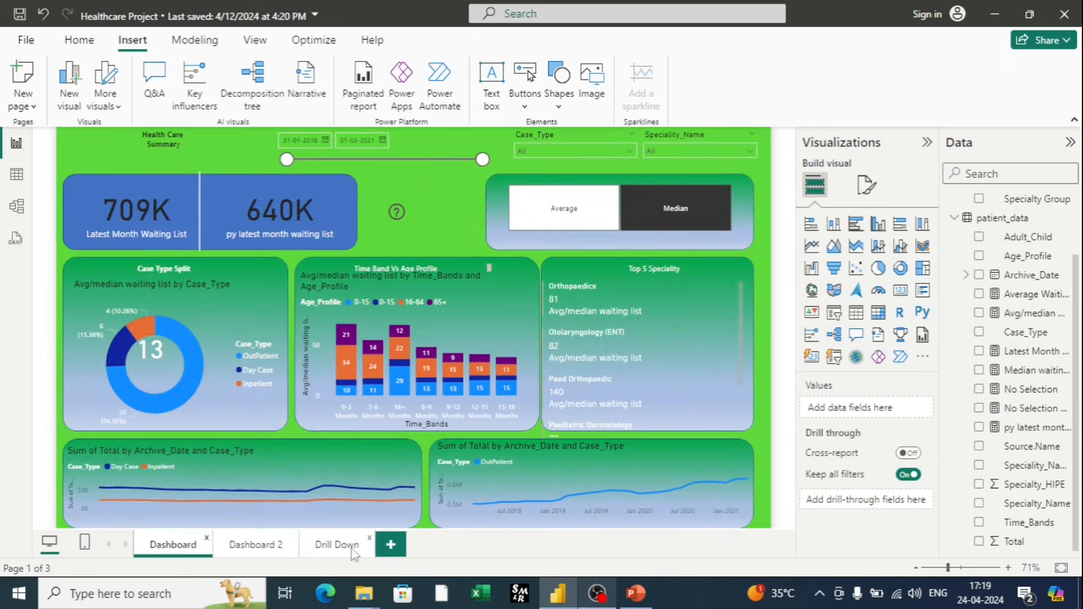
{"action": "left_click", "coordinate": [633, 600]}
{"action": "right_click", "coordinate": [275, 395]}
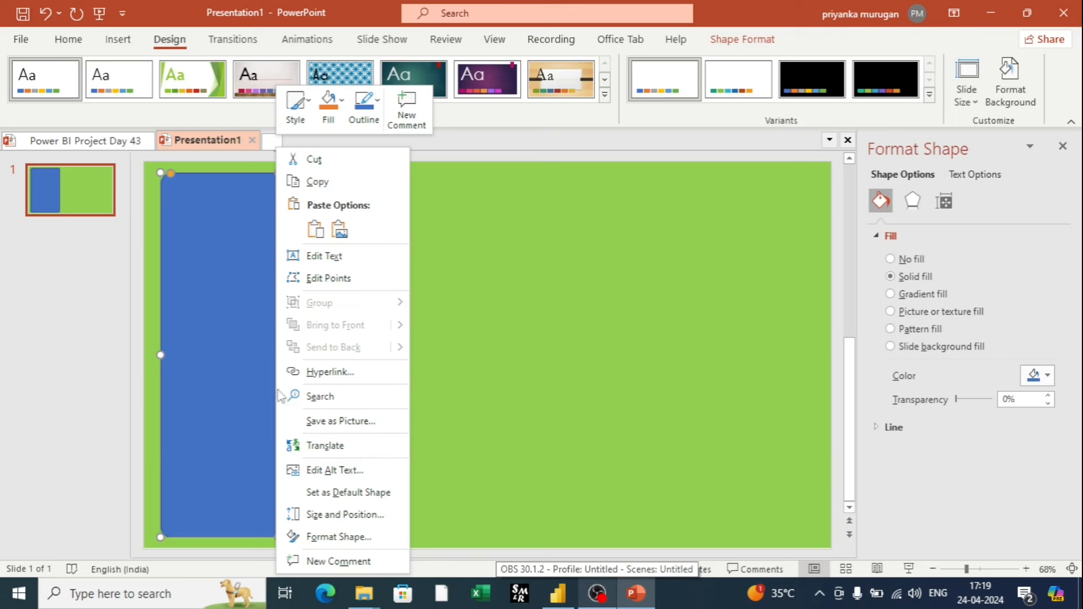
{"action": "left_click", "coordinate": [314, 159]}
{"action": "right_click", "coordinate": [457, 292]}
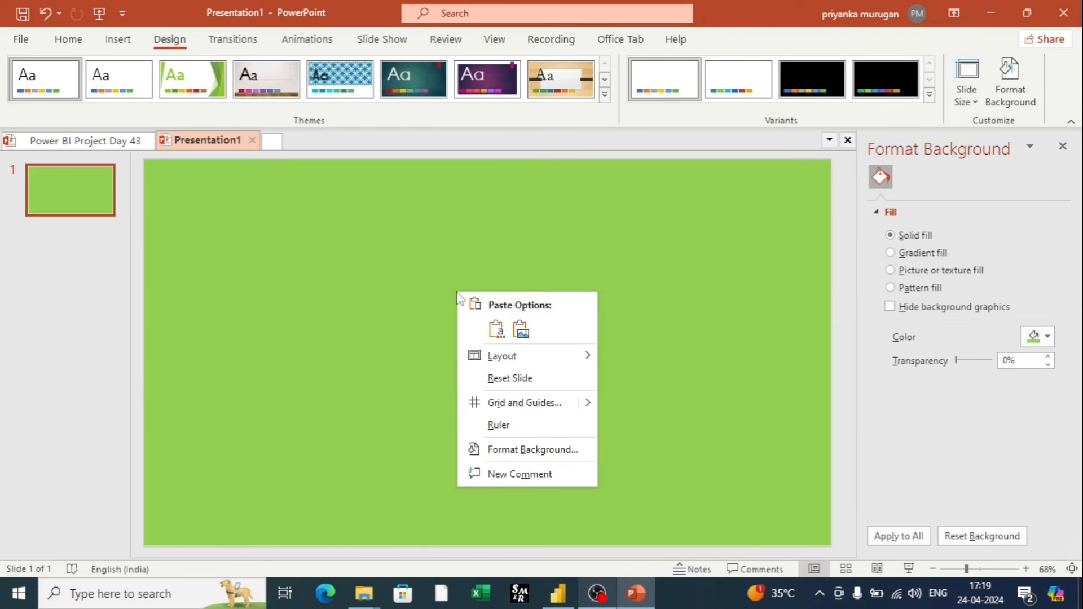
{"action": "left_click", "coordinate": [528, 449]}
Save the presentation to the Desktop in PNG format under the name Presentation1.
{"action": "key", "text": "ctrl+s"}
{"action": "left_click", "coordinate": [702, 249]}
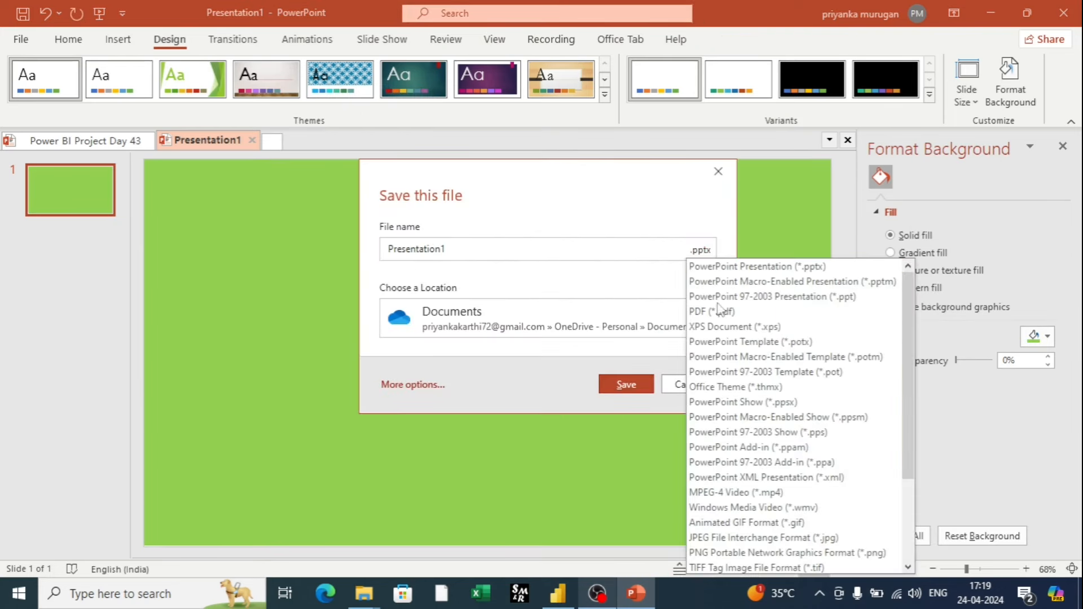
{"action": "left_click", "coordinate": [731, 553]}
{"action": "left_click", "coordinate": [663, 311]}
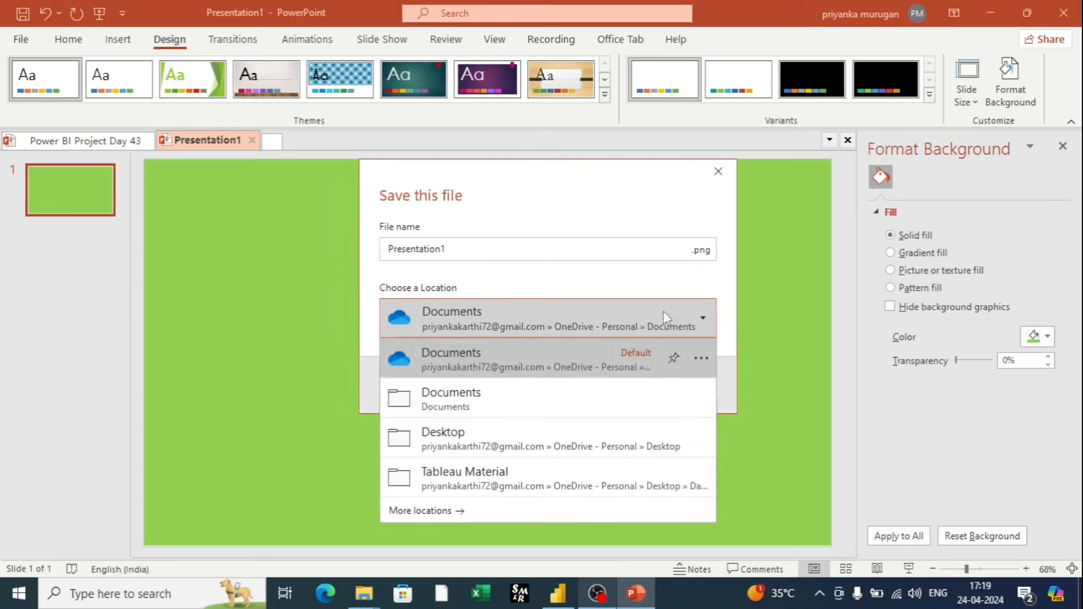
{"action": "left_click", "coordinate": [427, 435]}
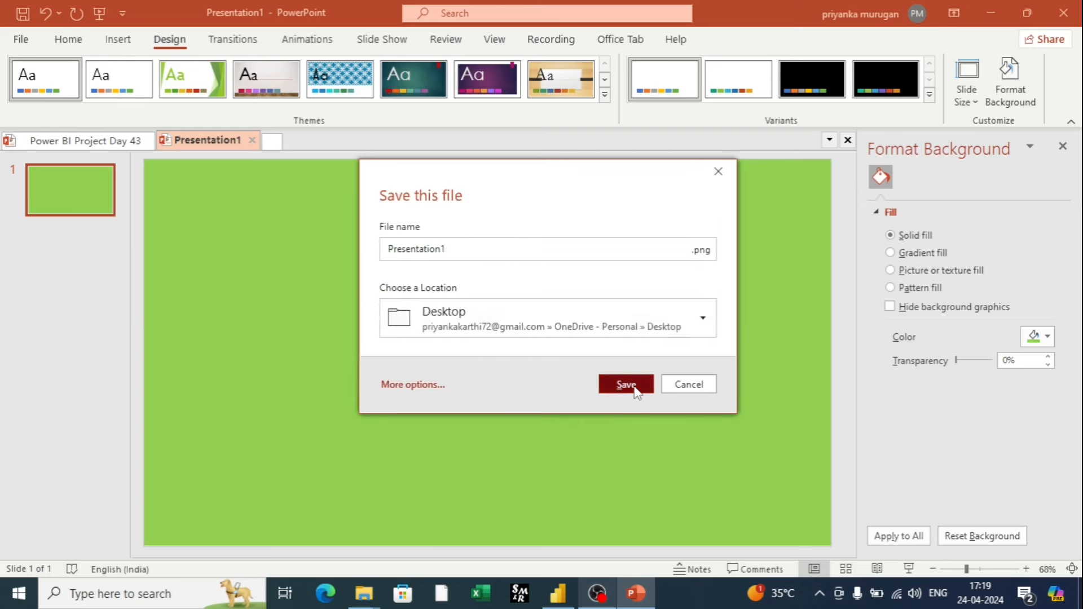
{"action": "left_click", "coordinate": [636, 389]}
{"action": "left_click", "coordinate": [438, 341]}
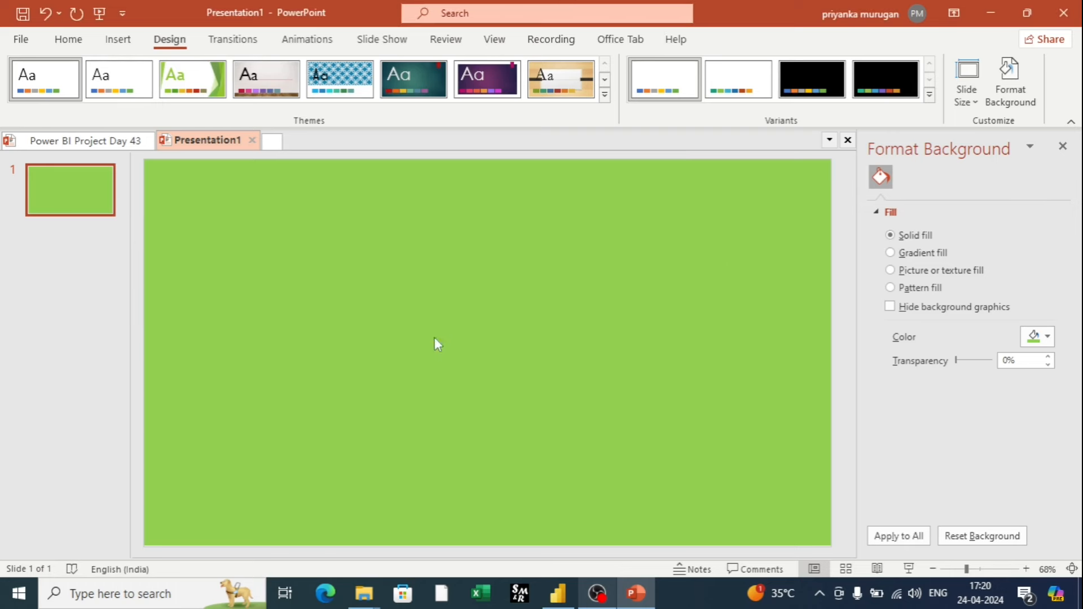
{"action": "left_click", "coordinate": [543, 340]}
Switch to Power BI and remove the Slide1.PNG image from the Drill Down page's canvas background.
{"action": "left_click", "coordinate": [558, 593]}
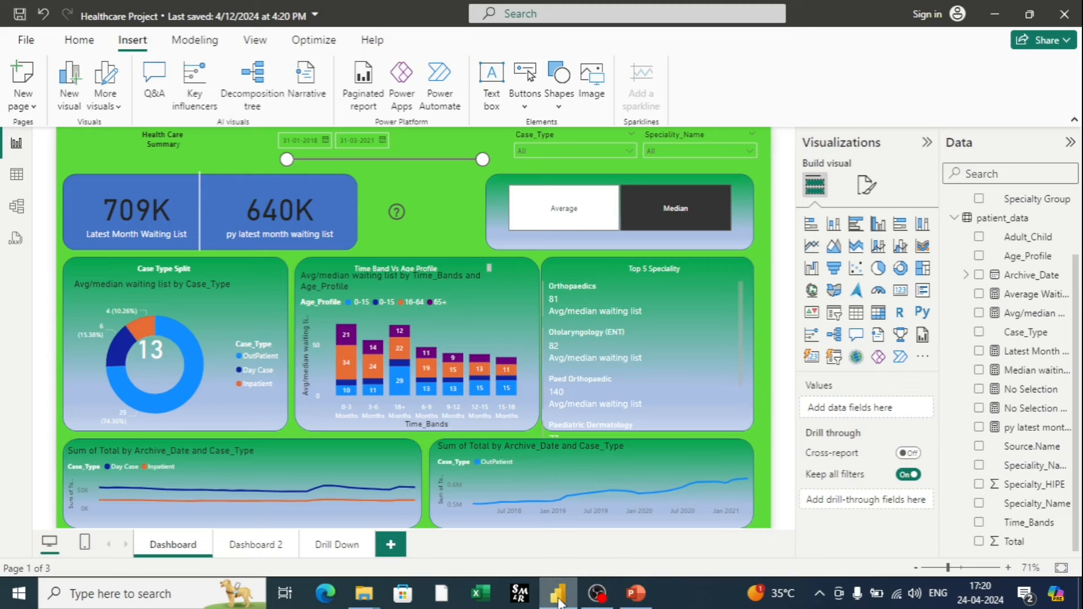
{"action": "left_click", "coordinate": [356, 546]}
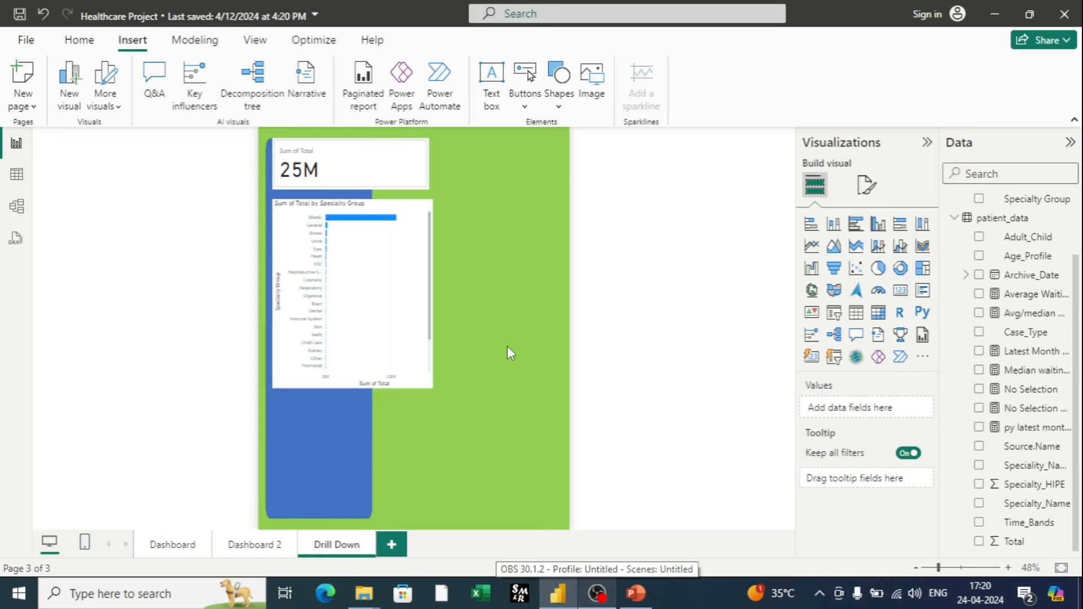
{"action": "left_click", "coordinate": [867, 184]}
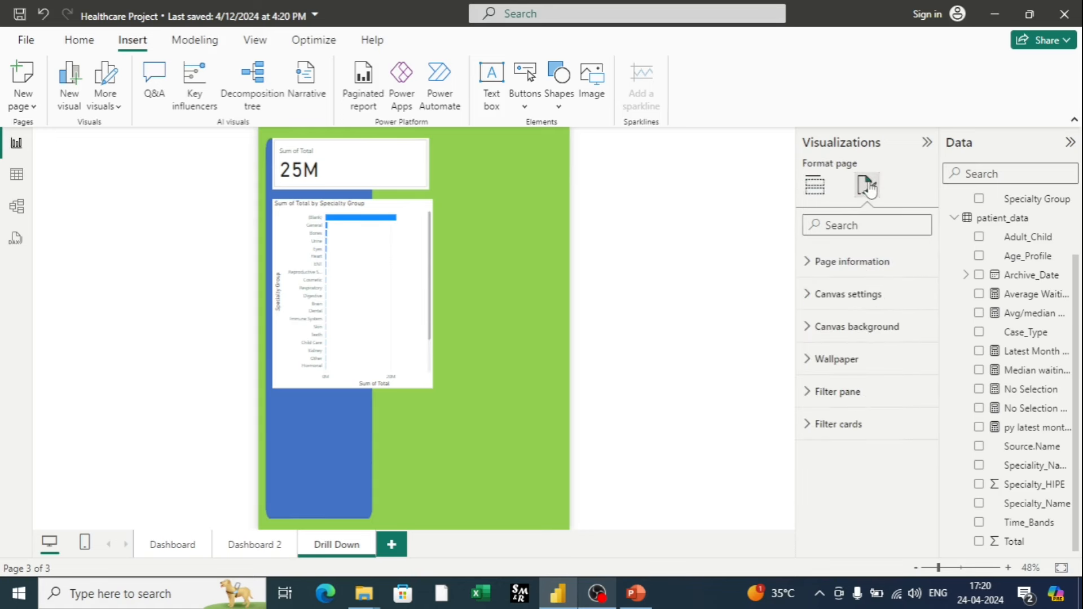
{"action": "left_click", "coordinate": [853, 329]}
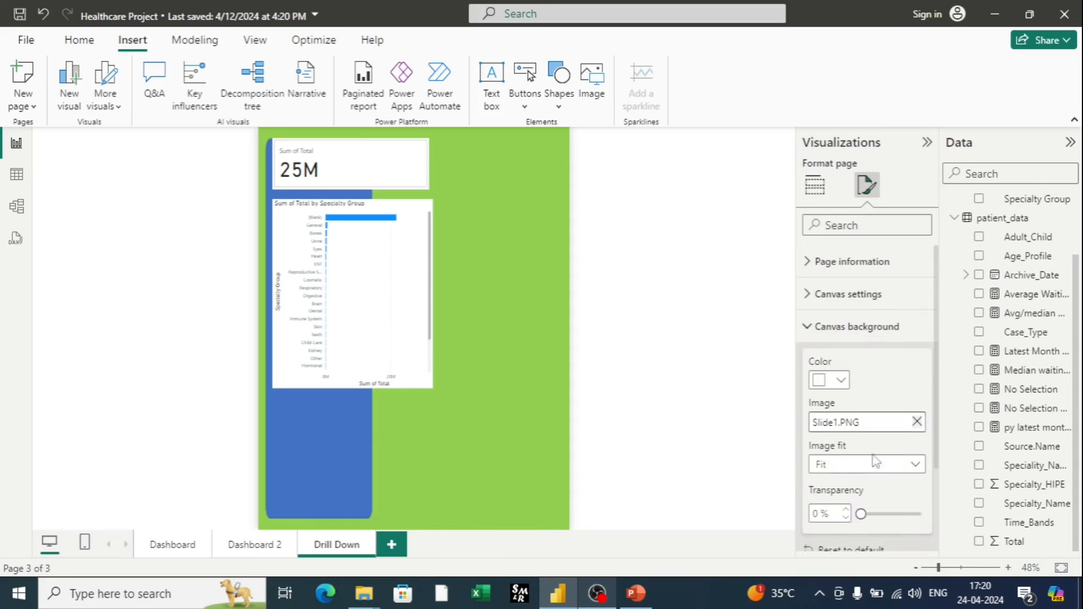
{"action": "left_click", "coordinate": [918, 423]}
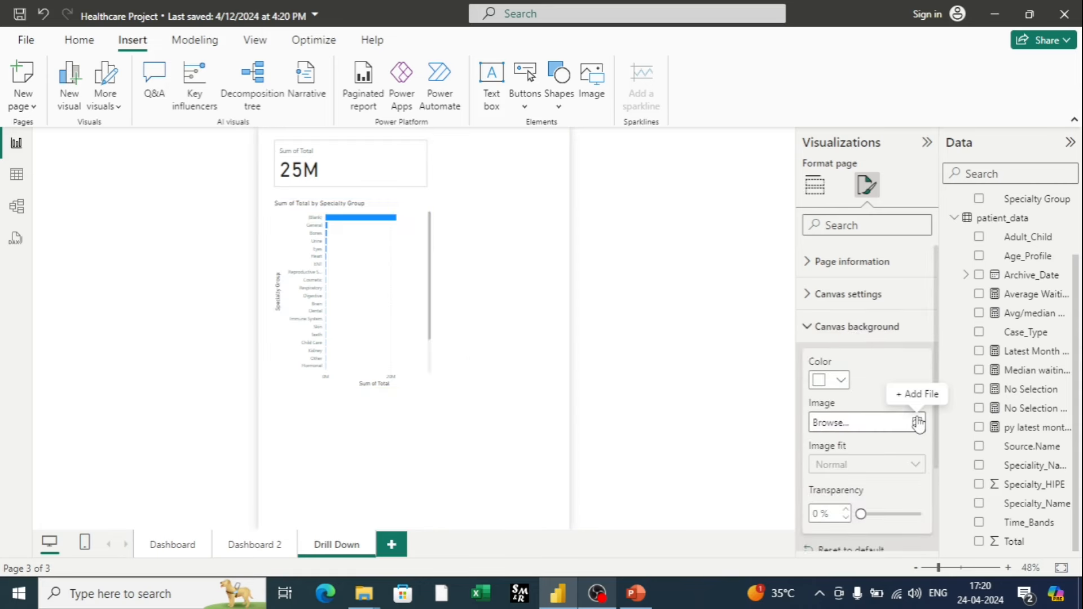
Set the Slide1 image from the Desktop's Presentation1 folder as the Drill Down page's canvas background.
{"action": "left_click", "coordinate": [815, 423]}
{"action": "scroll", "coordinate": [68, 114], "scroll_direction": "up", "scroll_amount": 1}
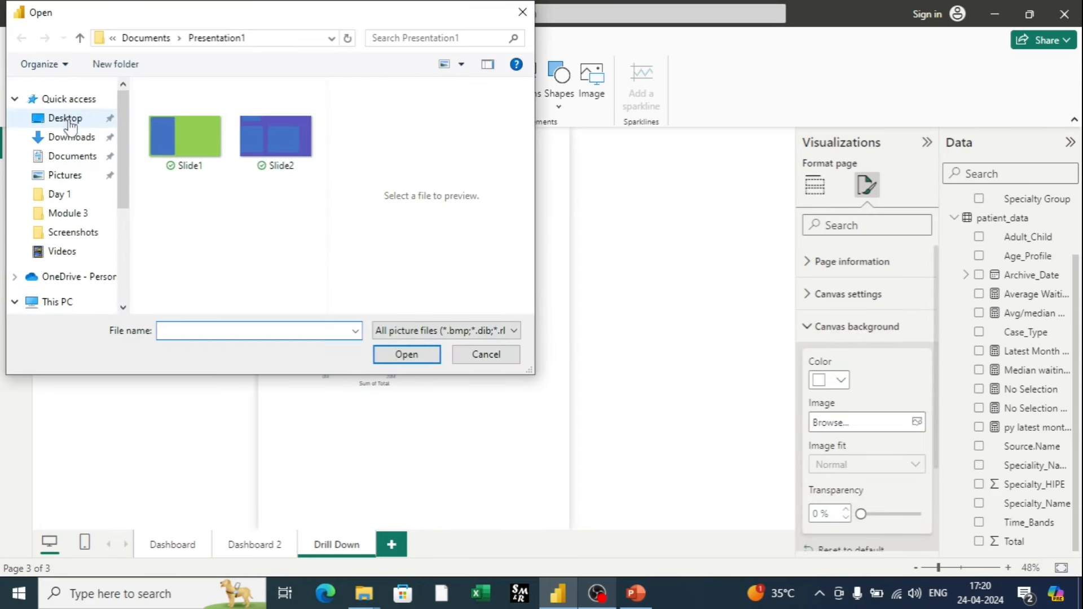
{"action": "left_click", "coordinate": [66, 119]}
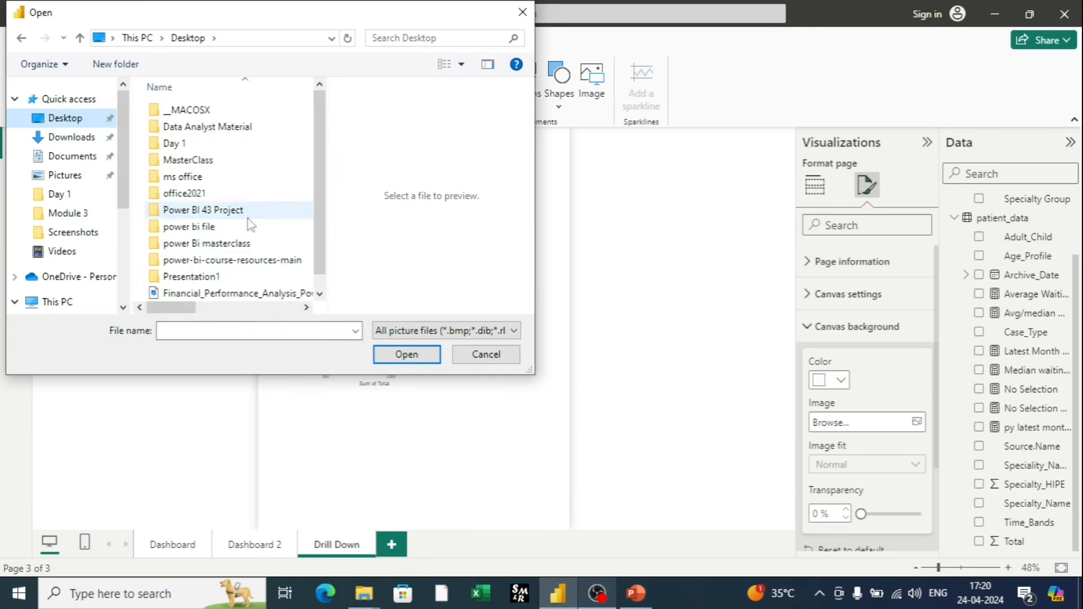
{"action": "left_click", "coordinate": [216, 277]}
{"action": "double_click", "coordinate": [216, 278]}
{"action": "left_click", "coordinate": [188, 137]}
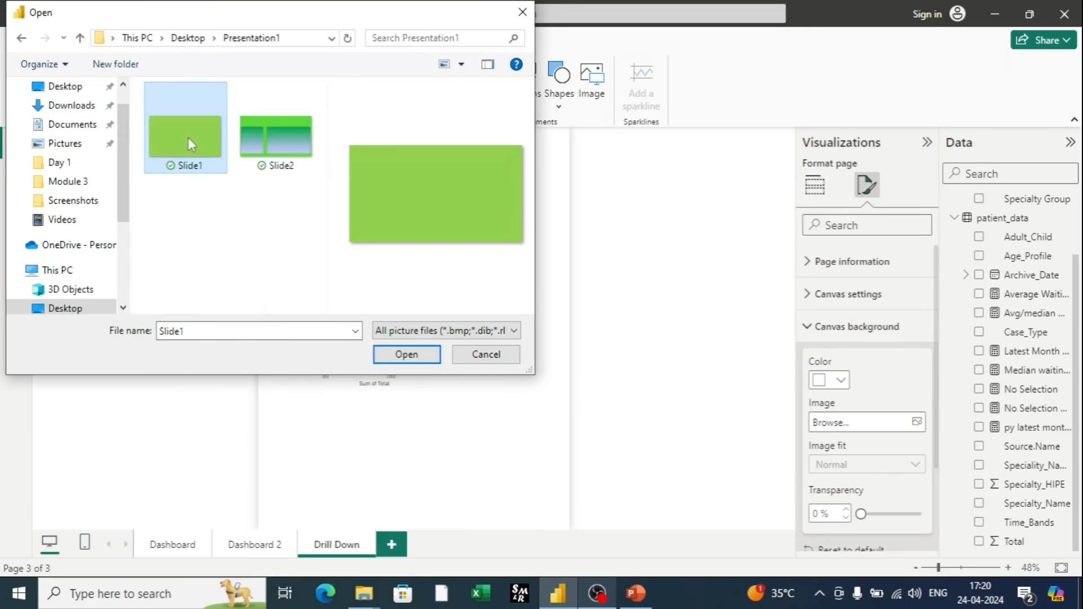
{"action": "left_click", "coordinate": [407, 355]}
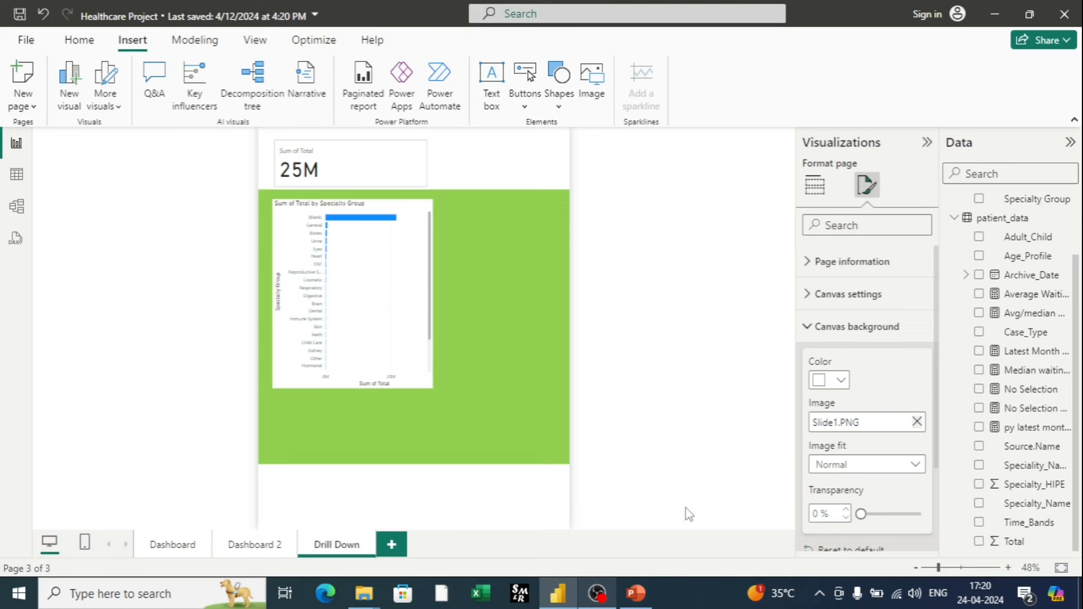
{"action": "left_click", "coordinate": [663, 445]}
Set the tooltip of the Dashboard page's OutPatient line chart to the Drill Down report page.
{"action": "left_click", "coordinate": [193, 551]}
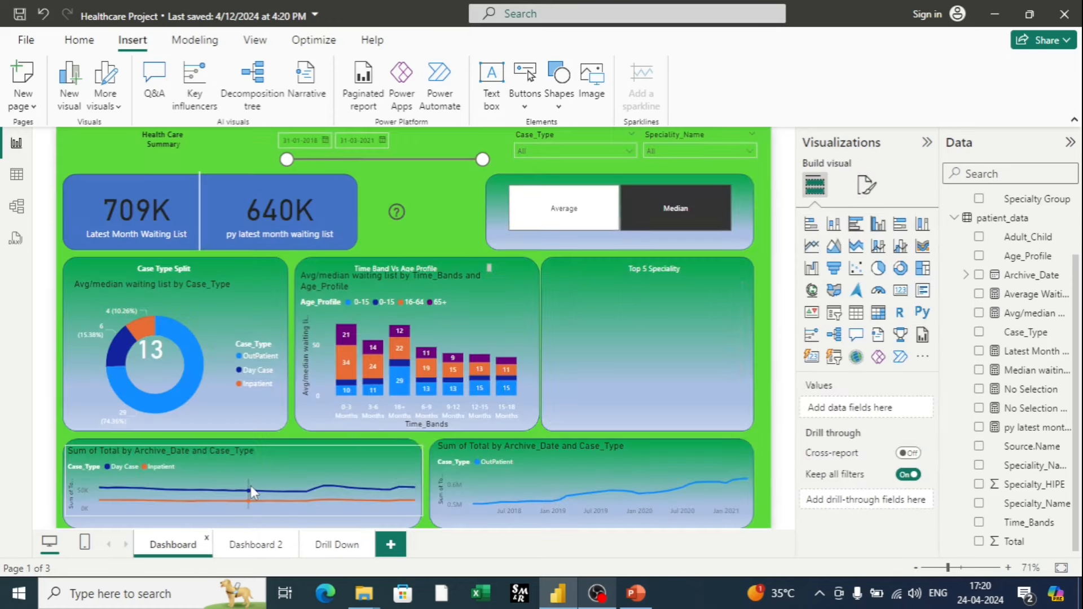
{"action": "mouse_move", "coordinate": [368, 499]}
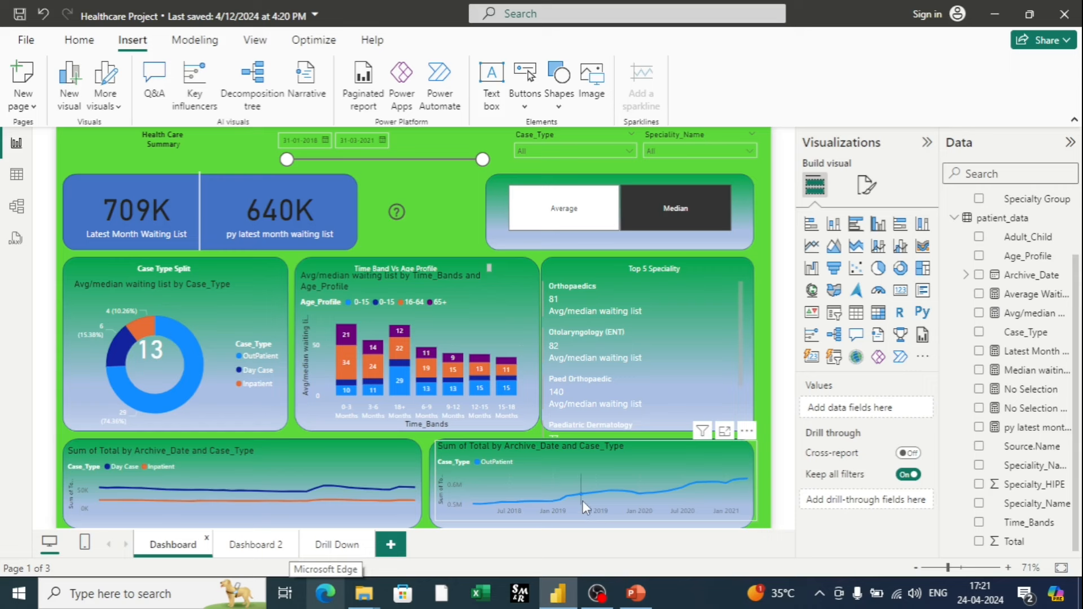
{"action": "mouse_move", "coordinate": [583, 500]}
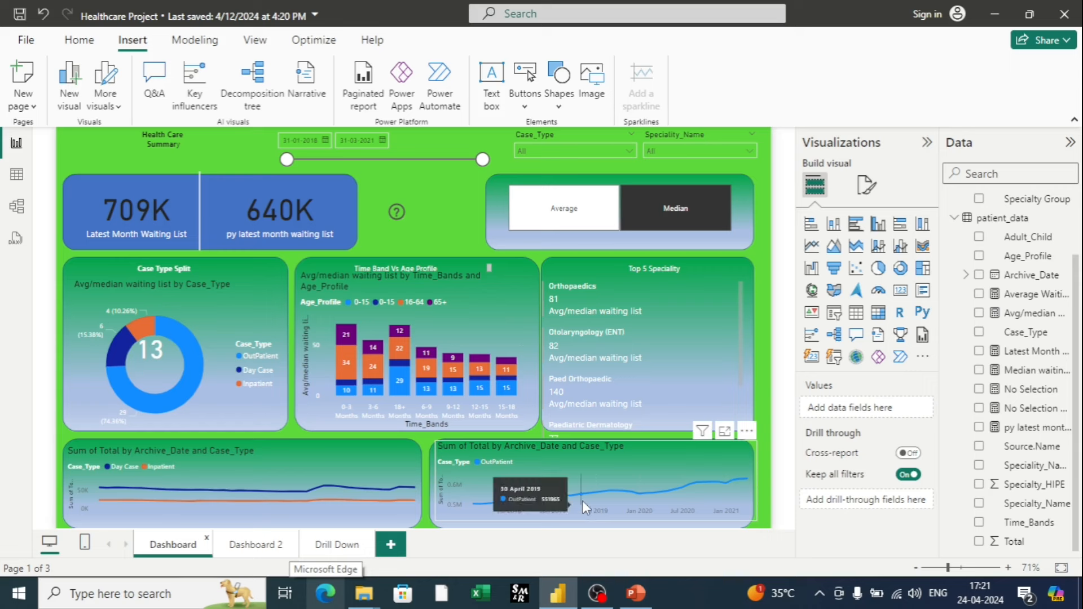
{"action": "left_click", "coordinate": [629, 455]}
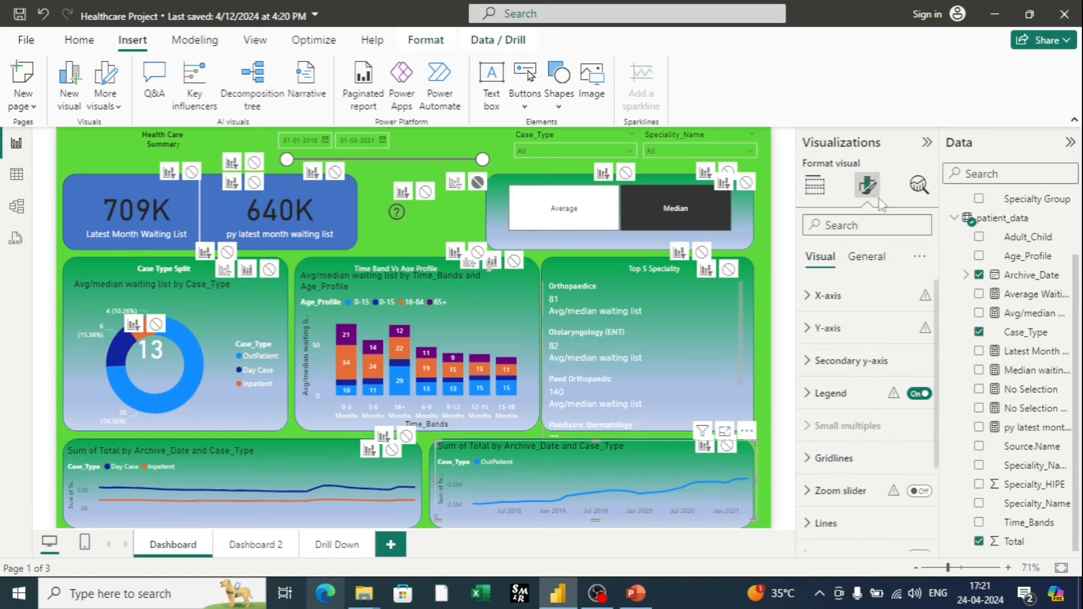
{"action": "left_click", "coordinate": [868, 258]}
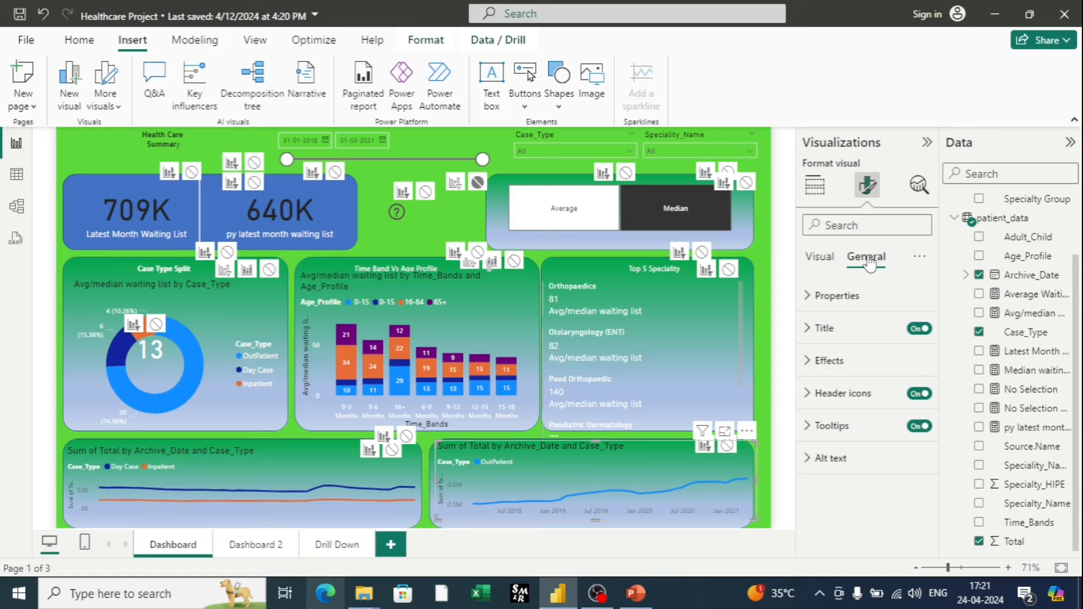
{"action": "left_click", "coordinate": [812, 425]}
{"action": "scroll", "coordinate": [903, 429], "scroll_direction": "down", "scroll_amount": 2}
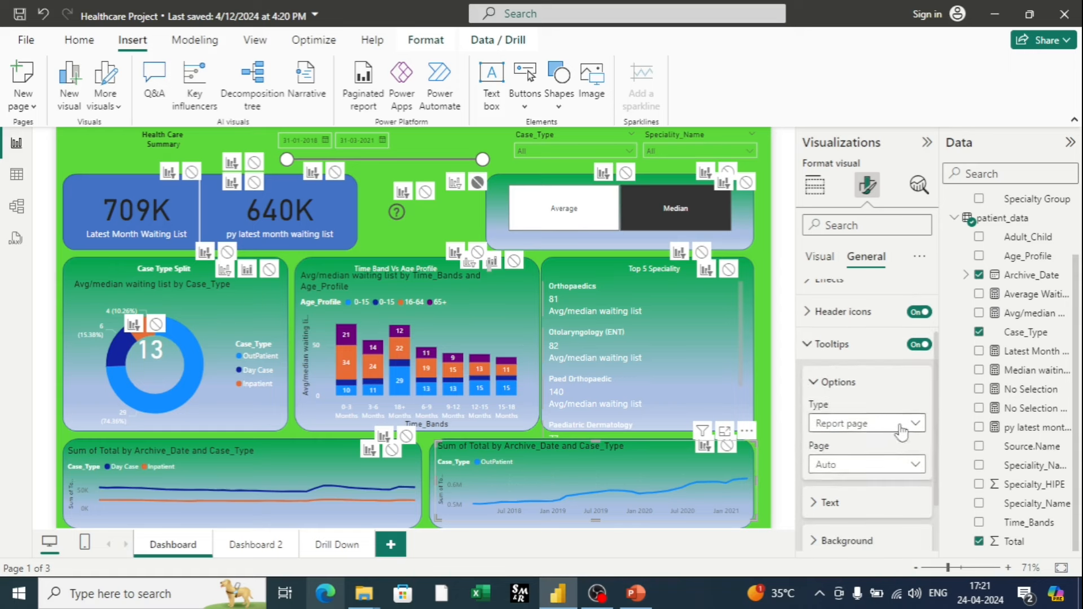
{"action": "left_click", "coordinate": [916, 470]}
{"action": "left_click", "coordinate": [880, 504]}
{"action": "scroll", "coordinate": [869, 451], "scroll_direction": "down", "scroll_amount": 2}
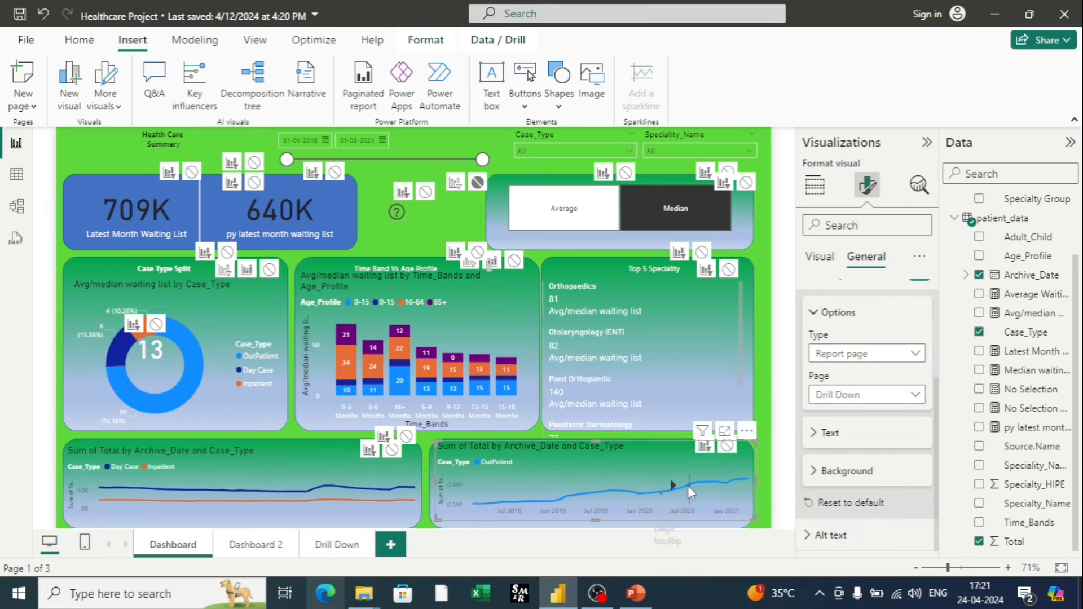
{"action": "mouse_move", "coordinate": [689, 486]}
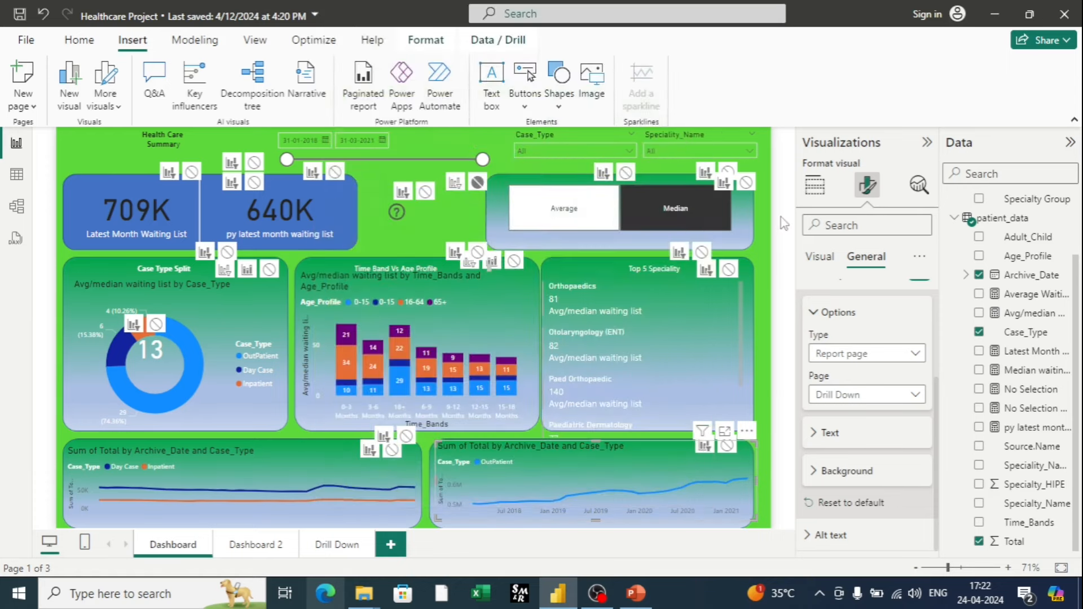
{"action": "left_click", "coordinate": [786, 221]}
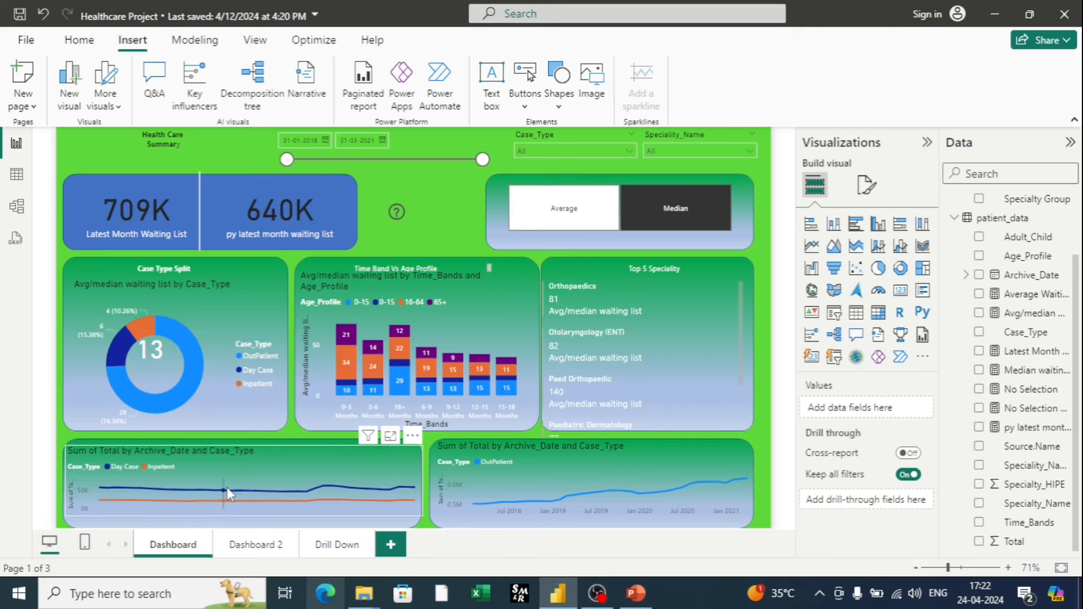
{"action": "mouse_move", "coordinate": [225, 487]}
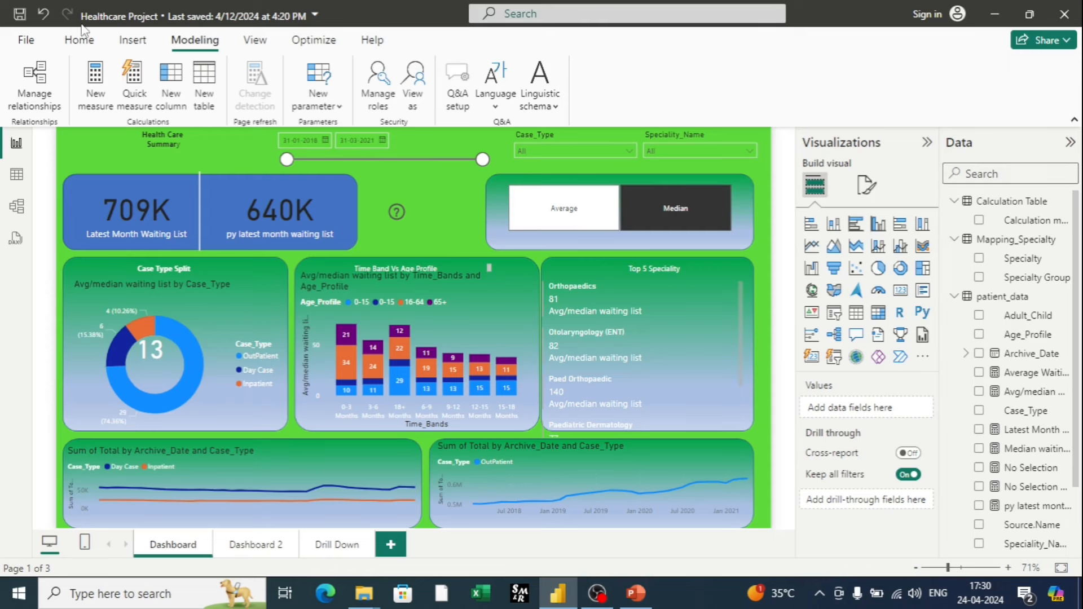
Publish the Healthcare Project report.
{"action": "left_click", "coordinate": [74, 42]}
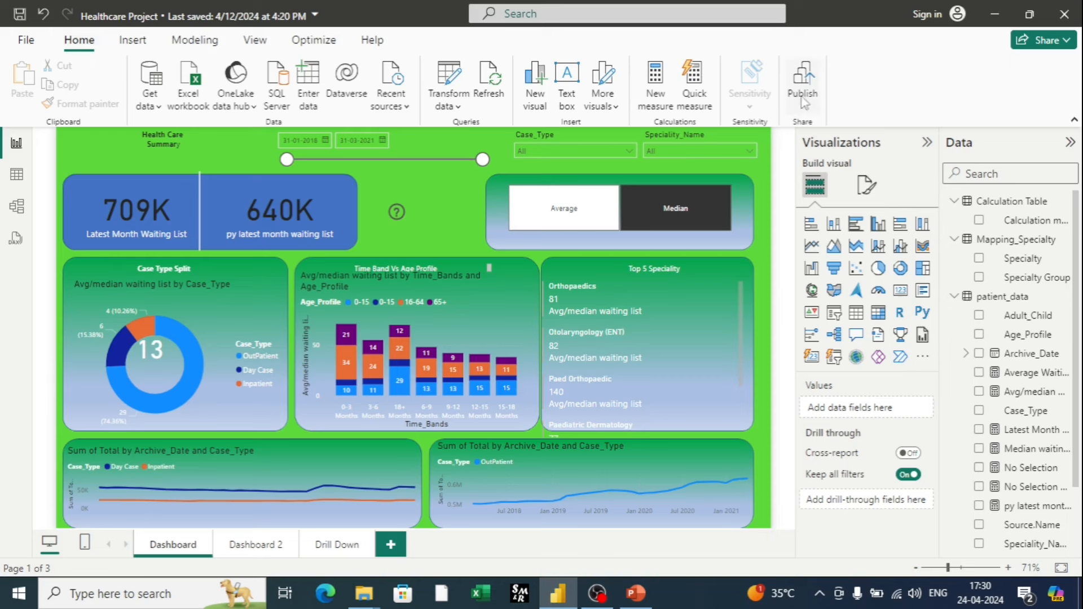